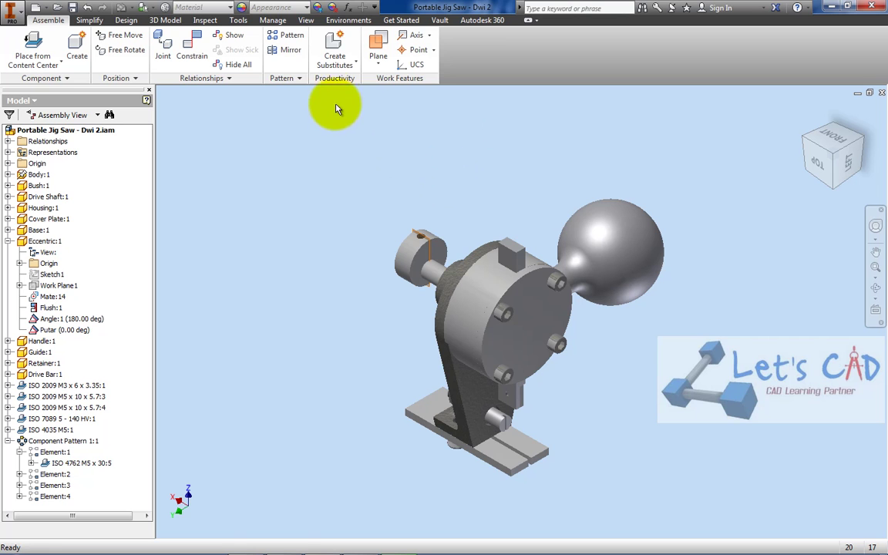
- Enter Inventor Studio and configure an image render at 1024 x 768 with the Shaded render type and the highest antialiasing
click(346, 21)
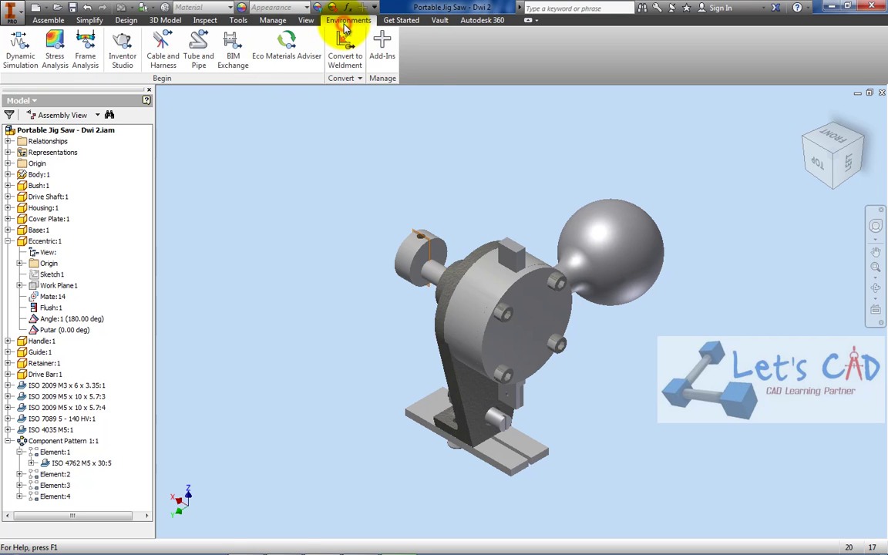
click(125, 52)
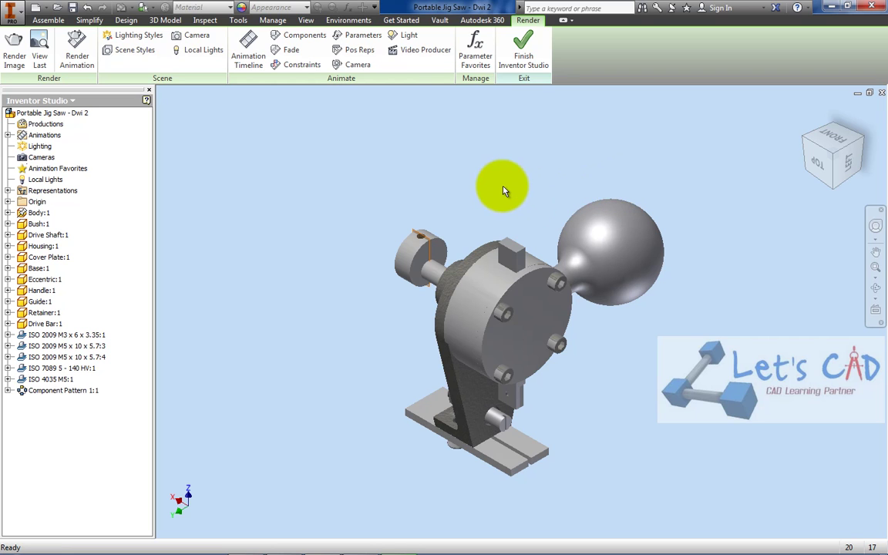
click(14, 50)
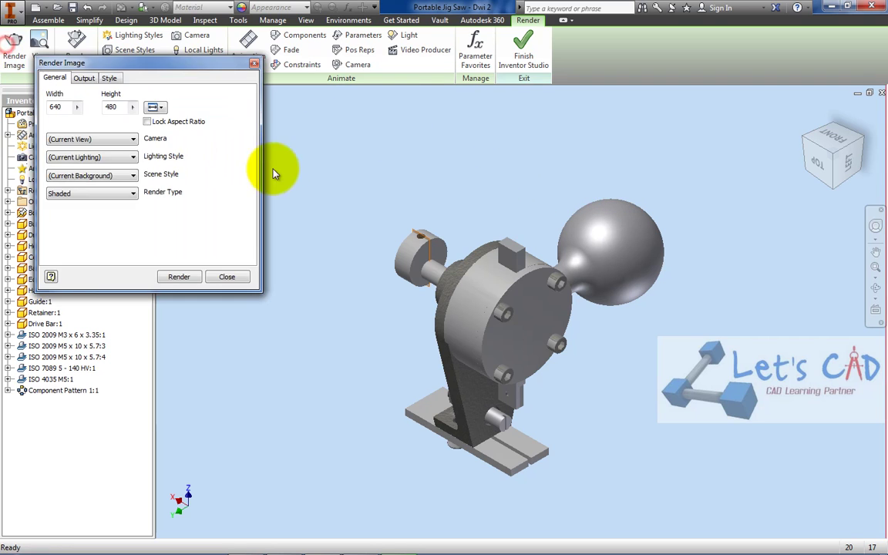
click(158, 109)
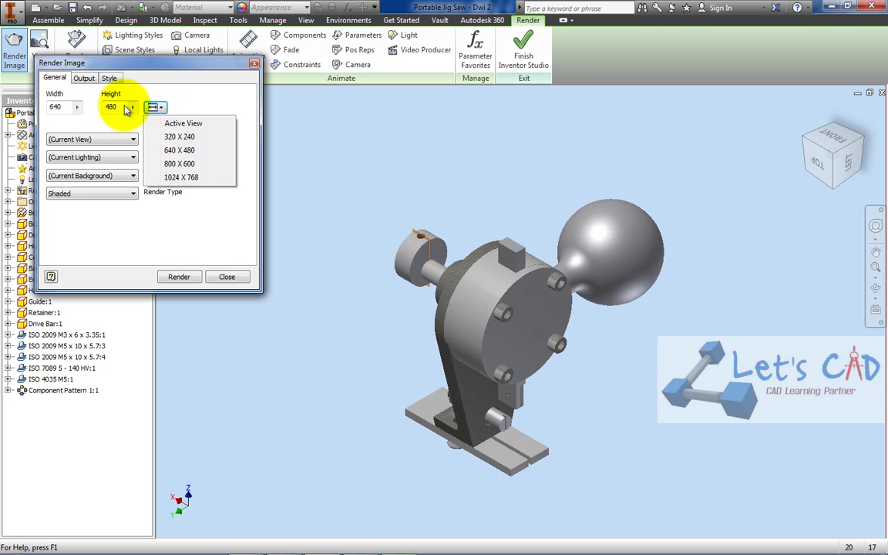
click(172, 179)
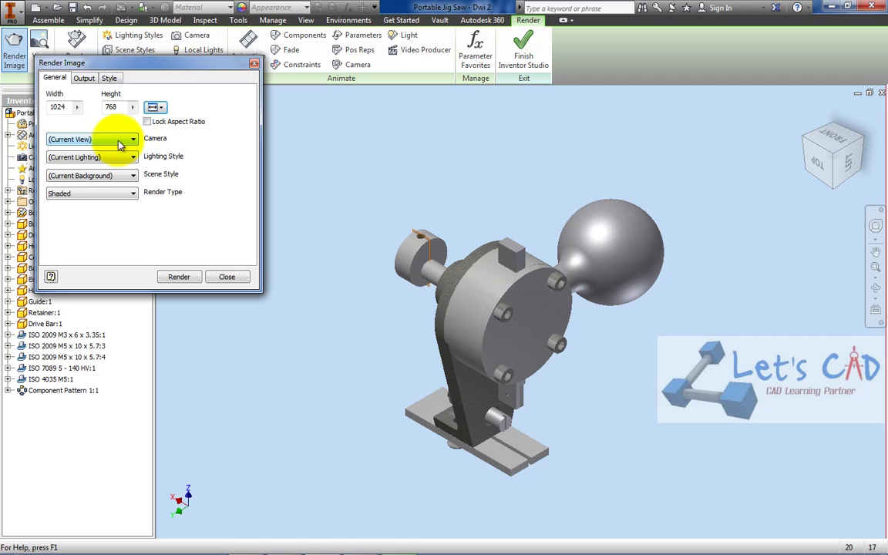
click(99, 197)
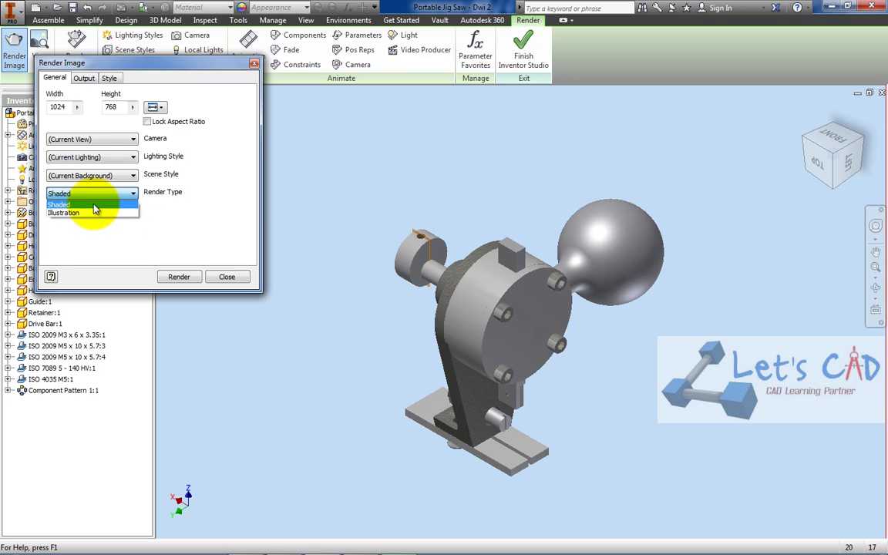
click(91, 205)
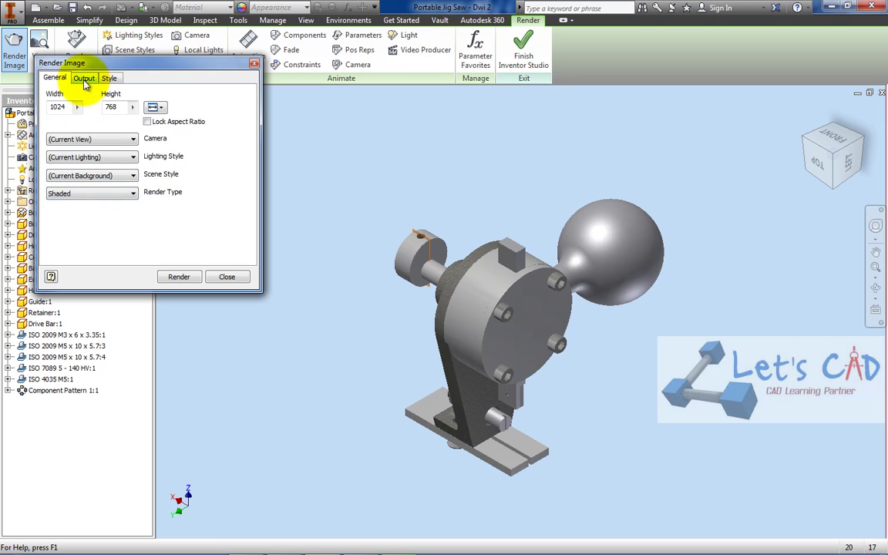
click(82, 78)
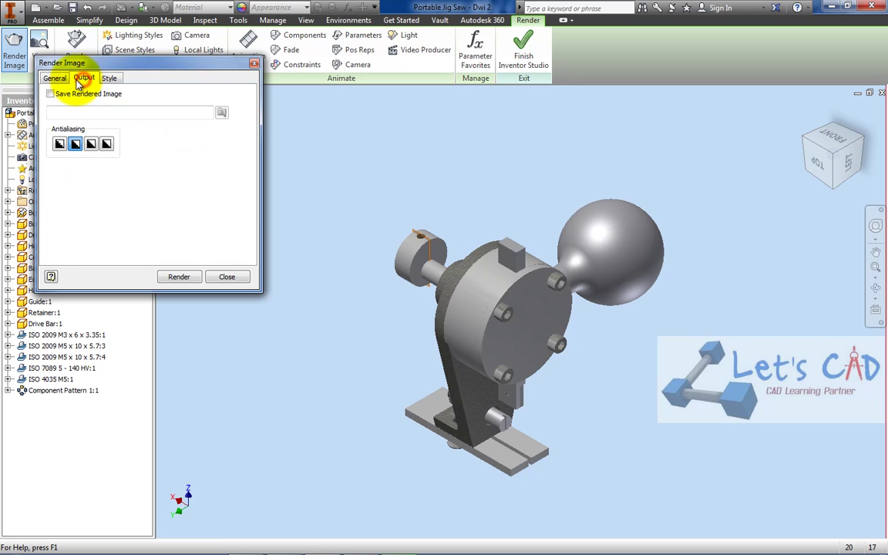
click(106, 146)
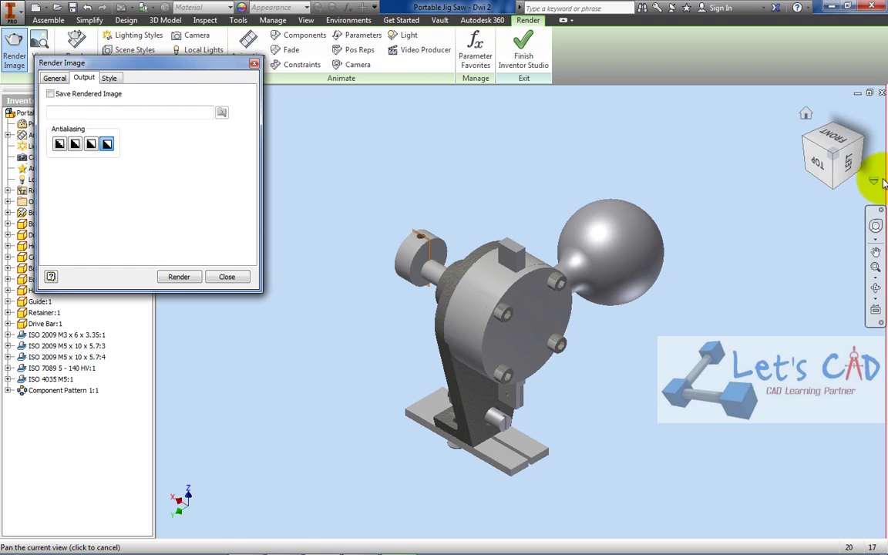
- Switch the view of the jig saw assembly from orthographic to perspective projection
right_click(832, 157)
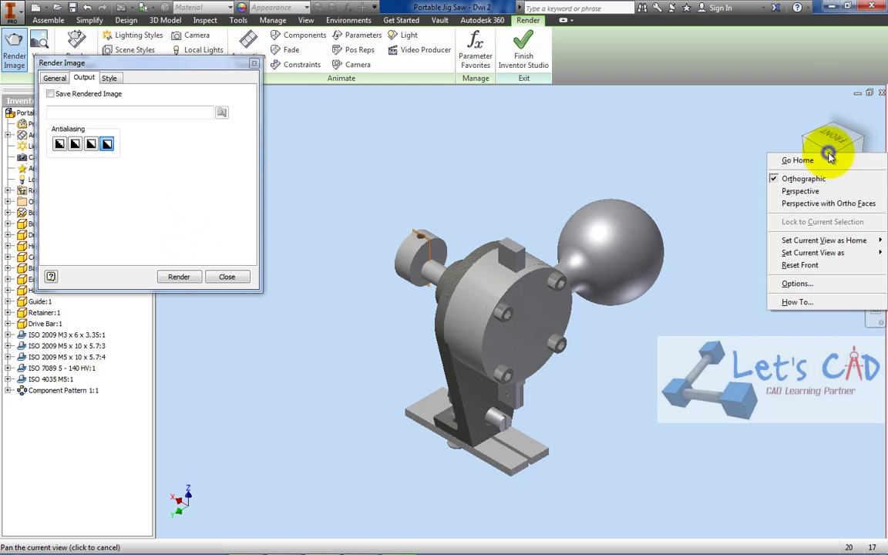
click(800, 193)
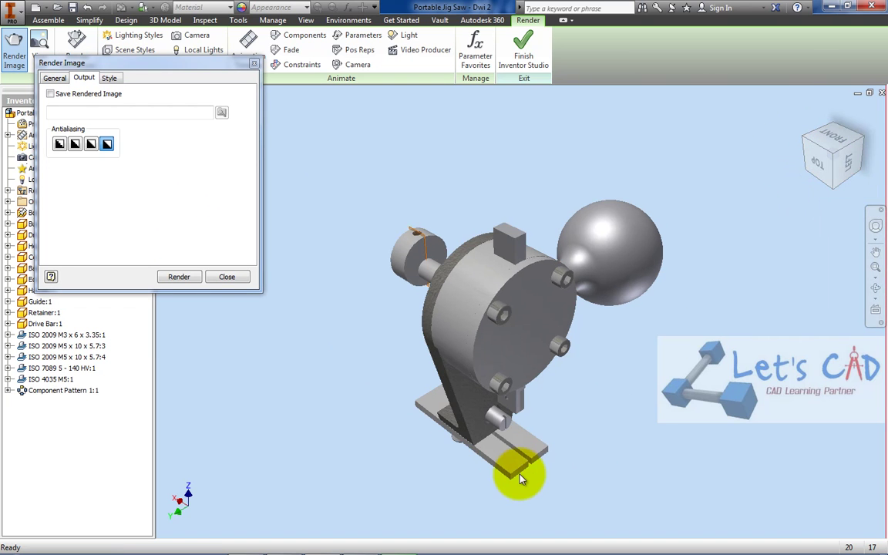
scroll(521, 478, up, 3)
scroll(532, 463, down, 4)
scroll(562, 430, up, 1)
- Render the shaded image, view the output at full window size and close it
click(179, 277)
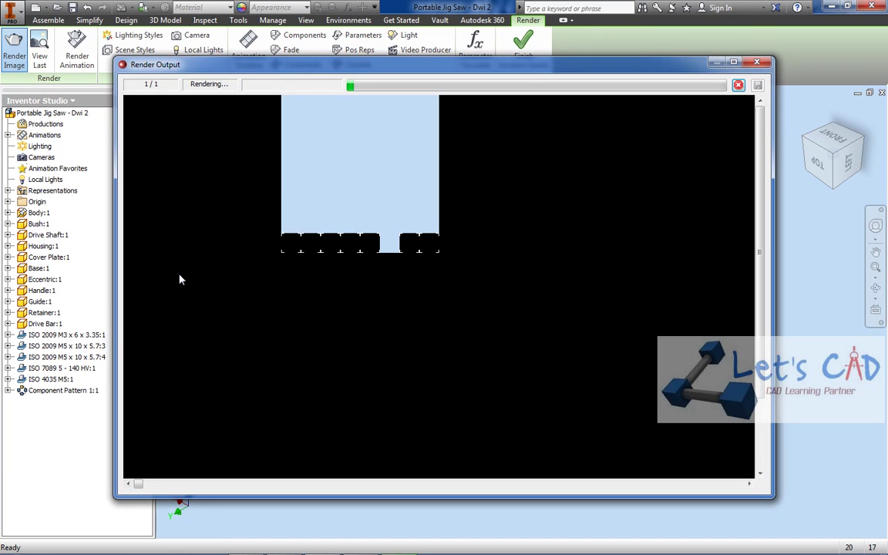
click(738, 65)
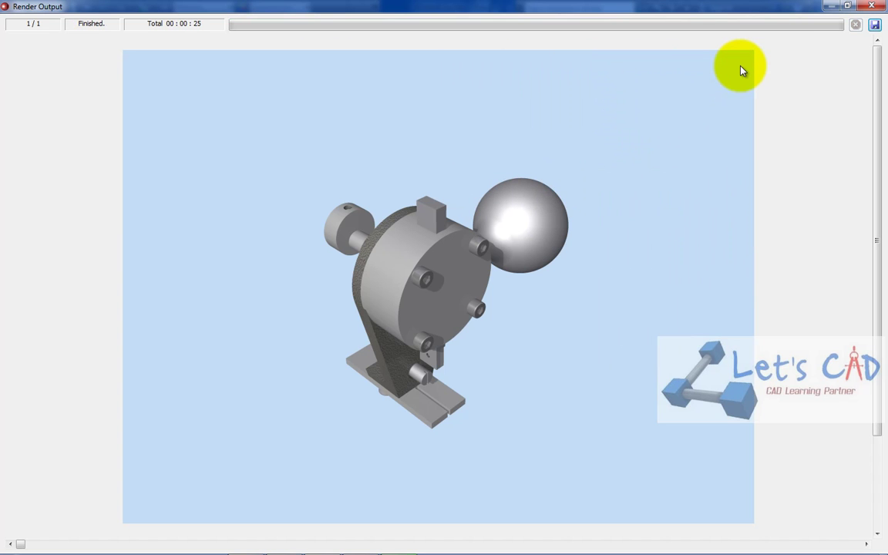
click(869, 8)
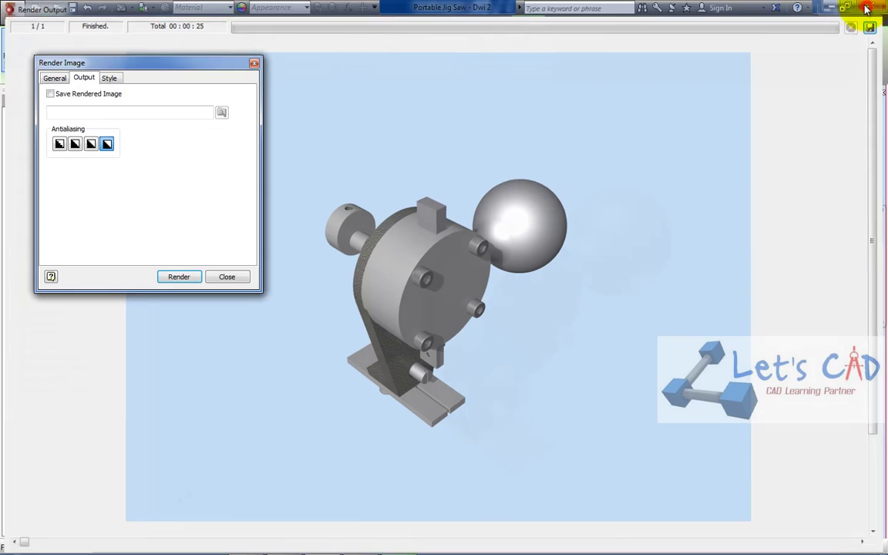
- Try an image render with the Illustration render type, closing the render output and the render settings
click(55, 78)
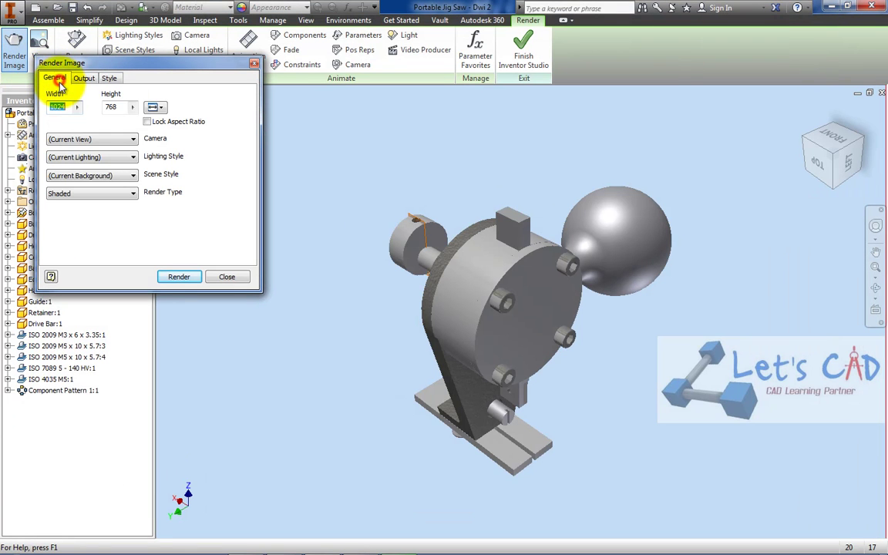
click(102, 194)
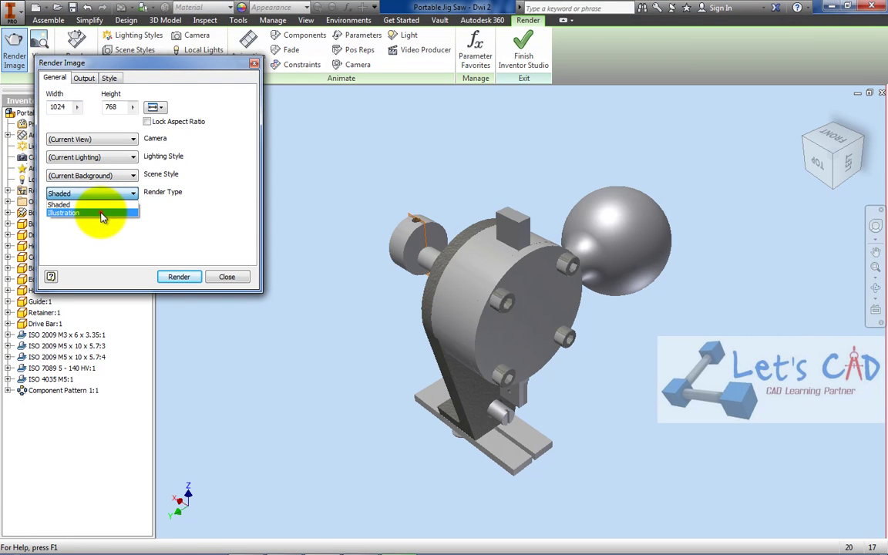
click(107, 213)
click(178, 277)
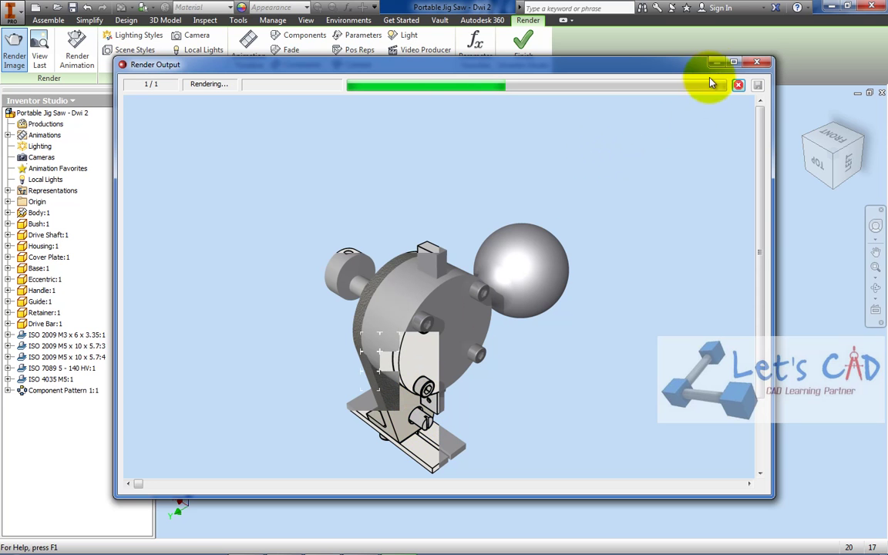
click(760, 64)
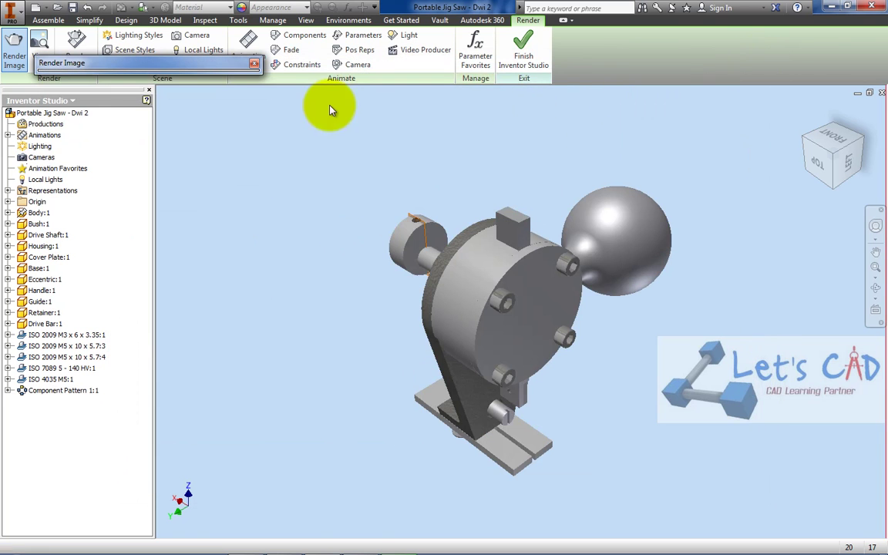
click(254, 64)
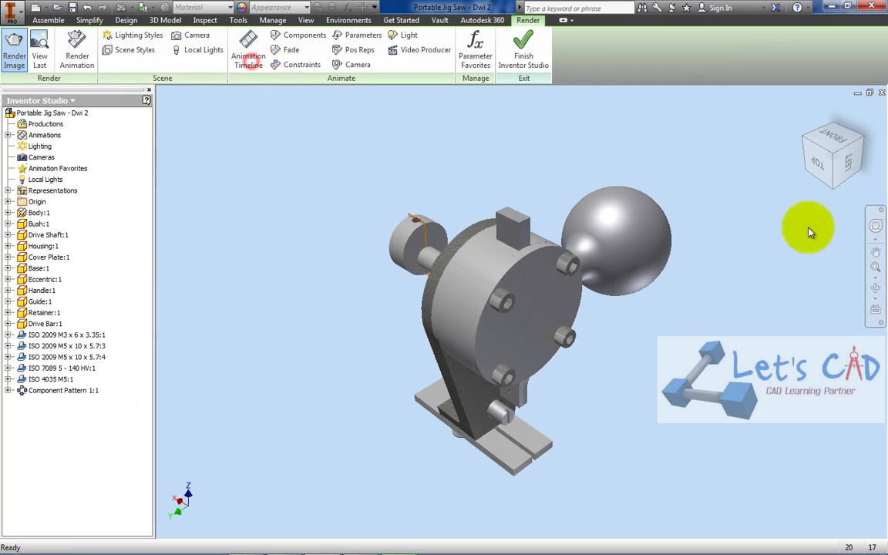
- Return the view to orthographic projection and open the animation timeline, acknowledging the message
right_click(827, 160)
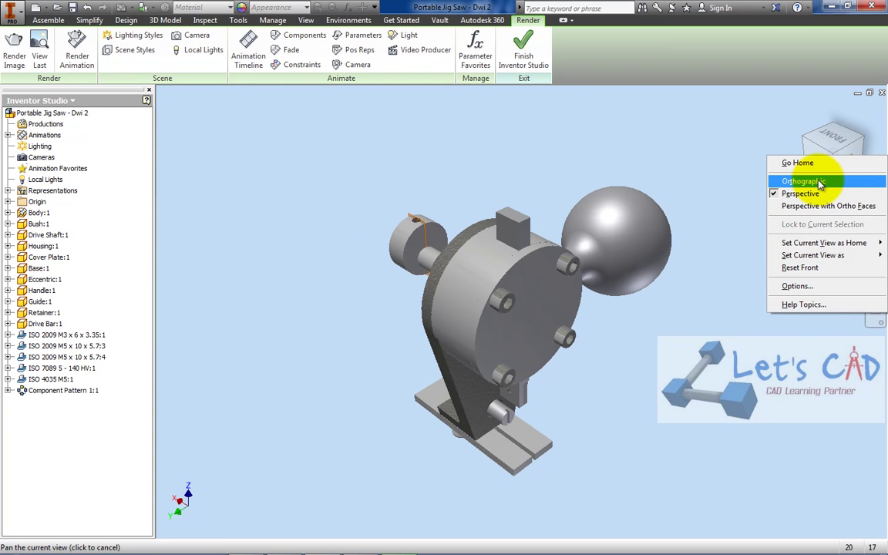
click(802, 182)
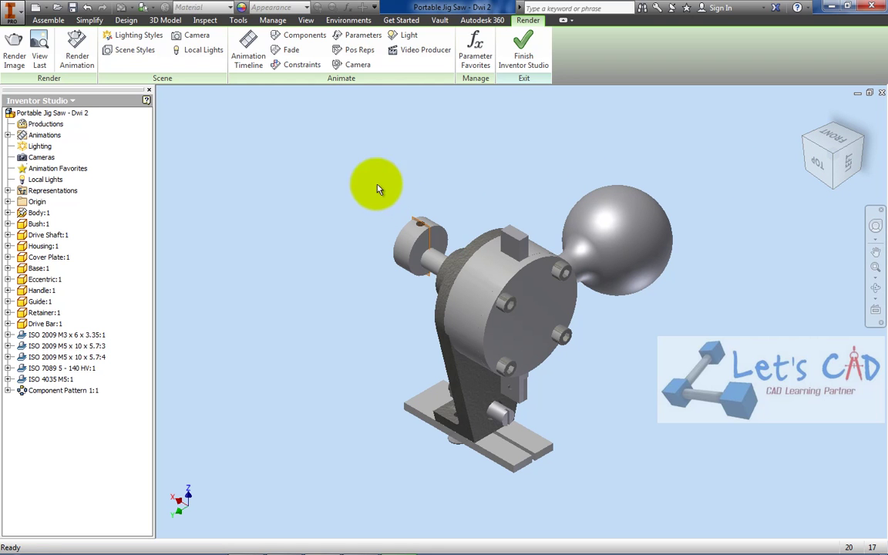
click(246, 44)
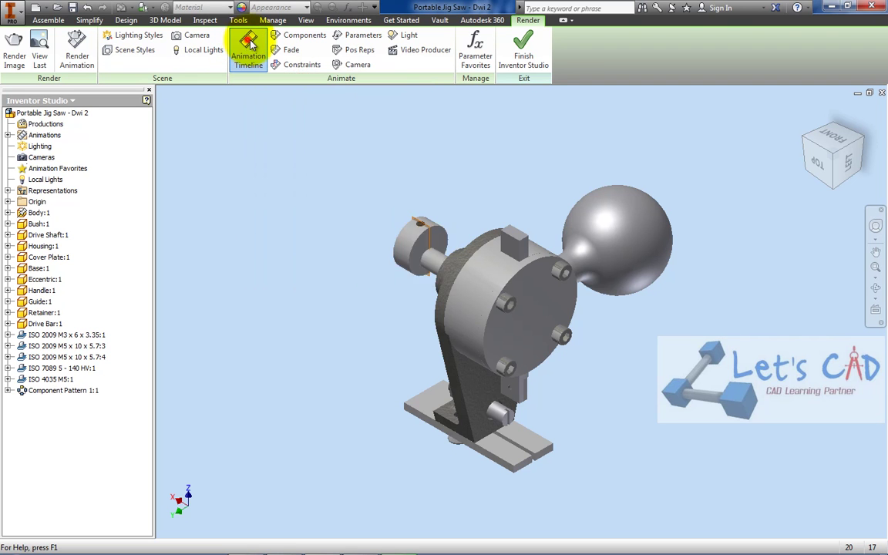
click(406, 307)
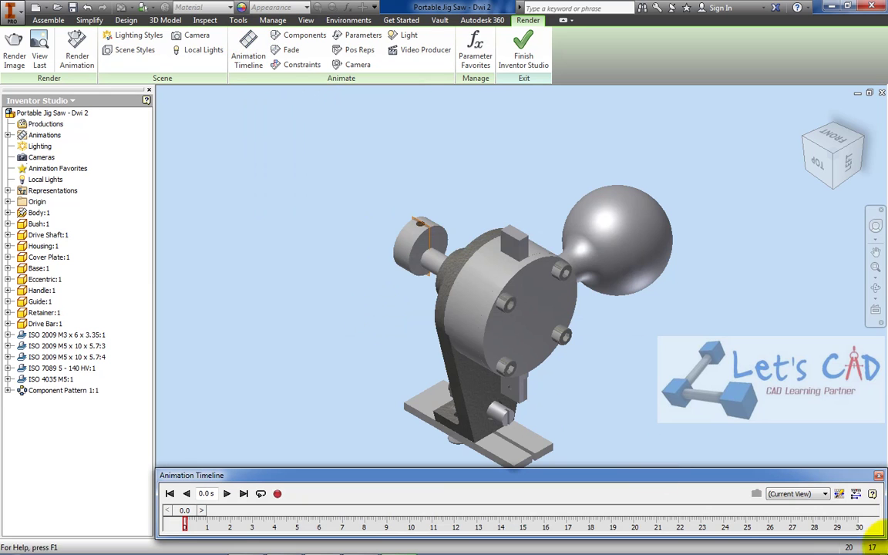
- Set the animation length to 50 seconds and place the timeline lower, clear of the model
click(839, 494)
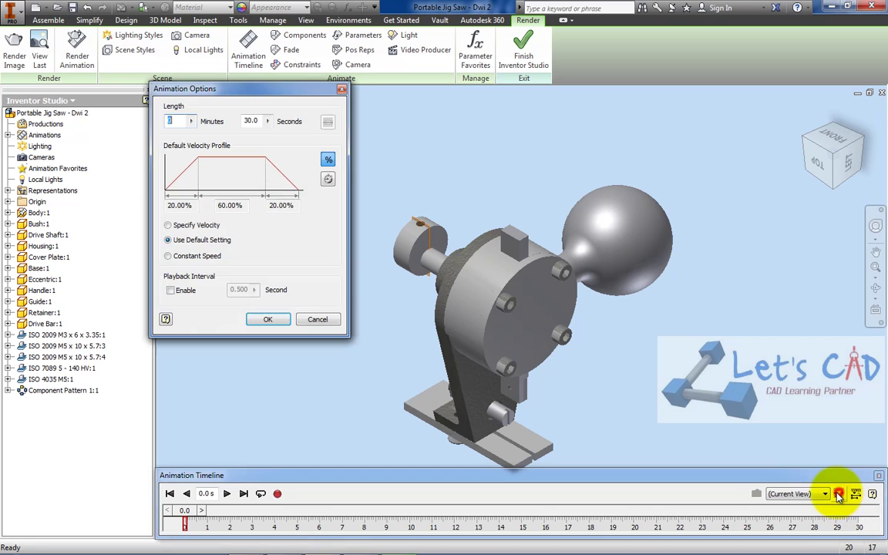
double_click(253, 121)
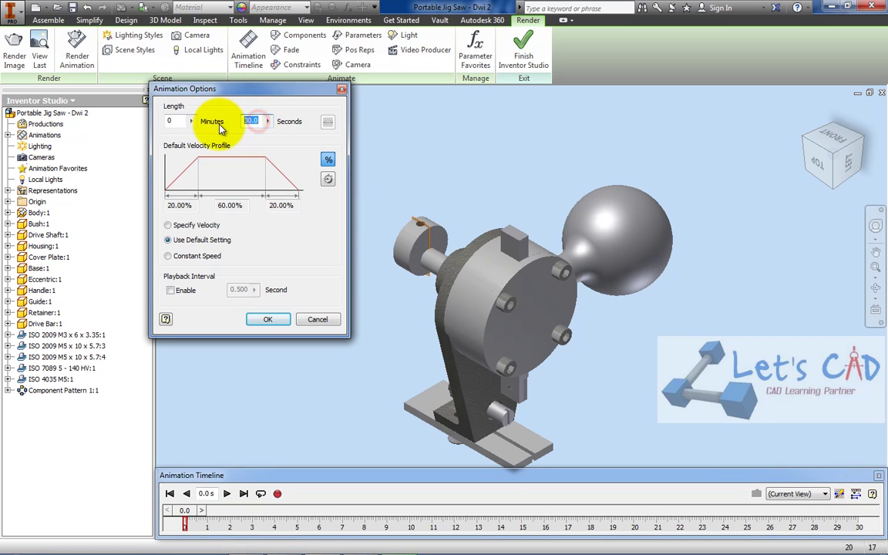
text(50)
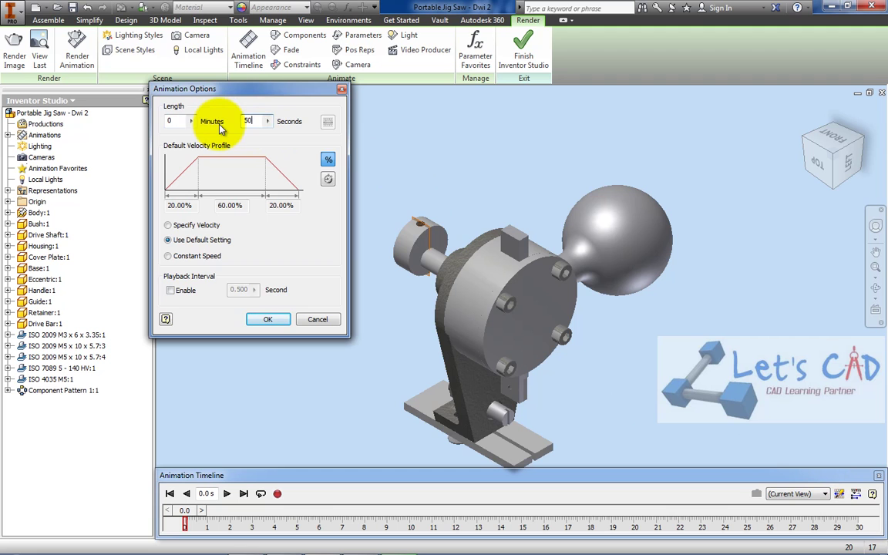
click(259, 322)
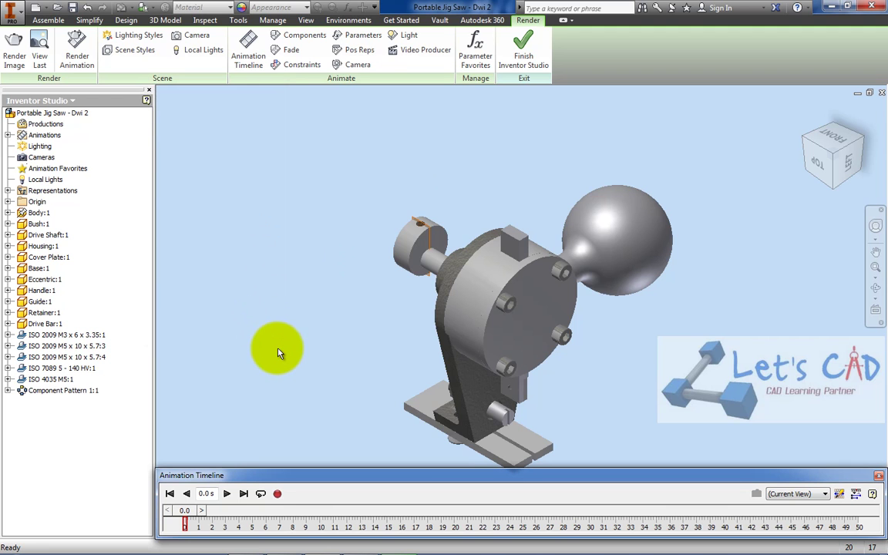
drag(302, 479, 303, 492)
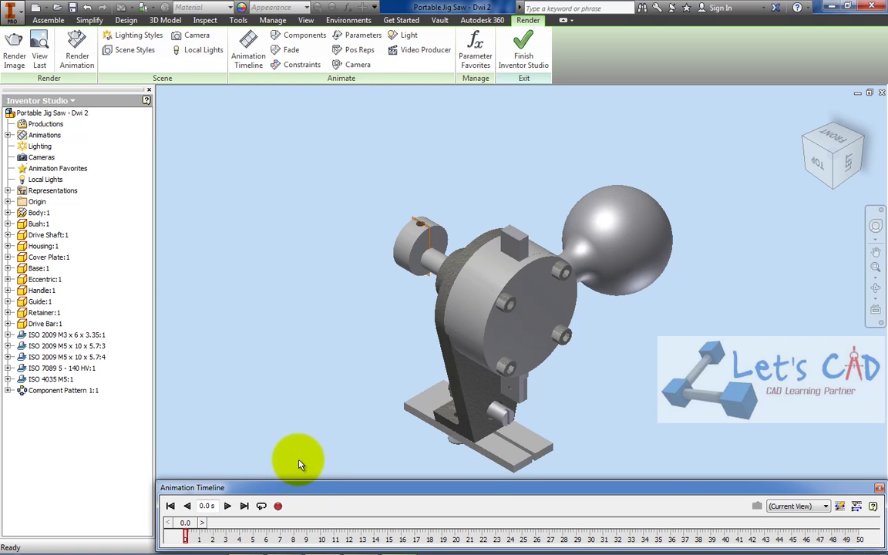
click(368, 169)
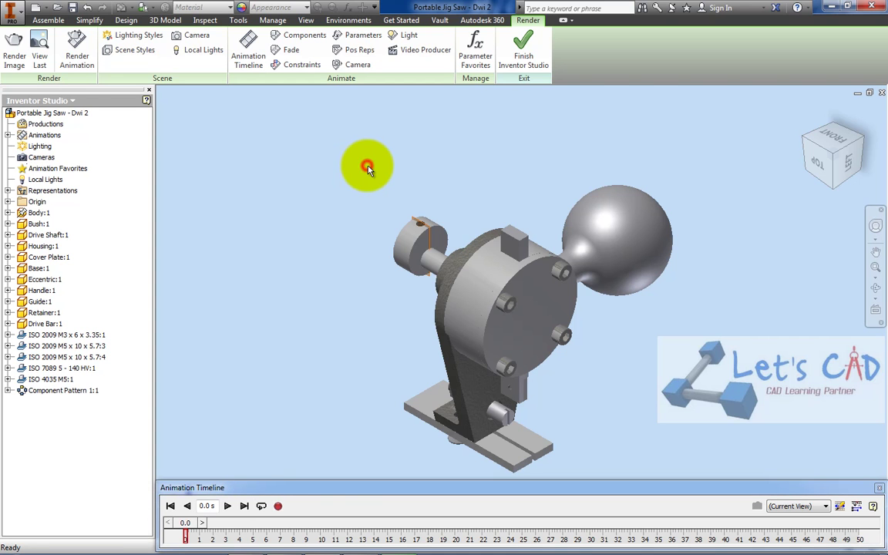
- Create a camera from the isometric view facing the front, right and bottom sides, and make Camera1 the timeline's active camera
key(F6)
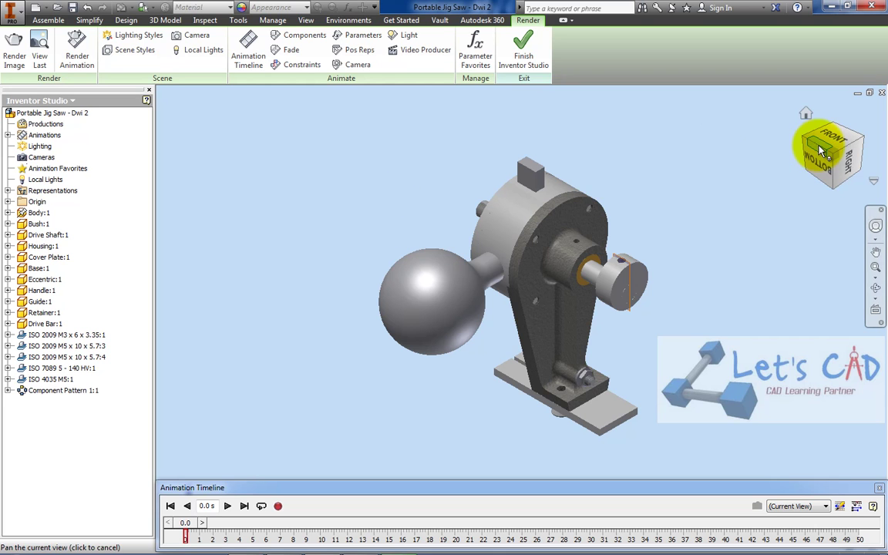
right_click(621, 162)
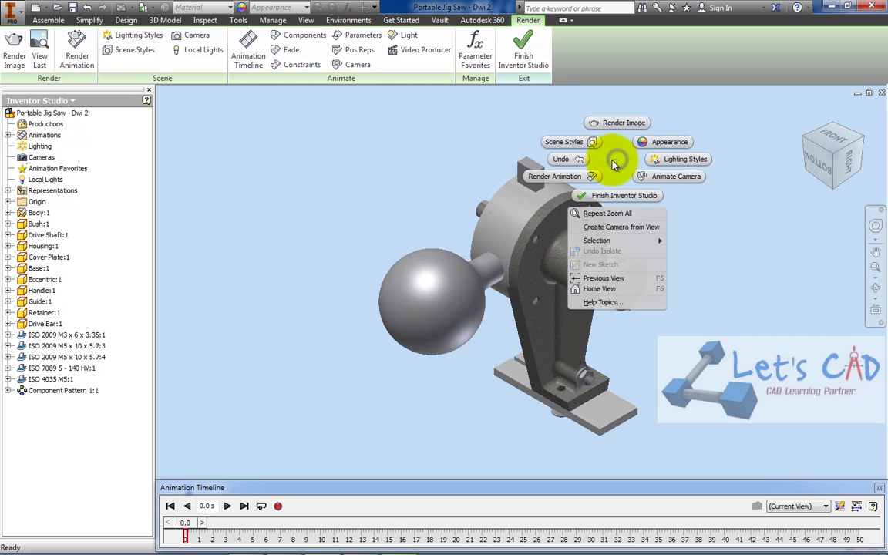
click(617, 226)
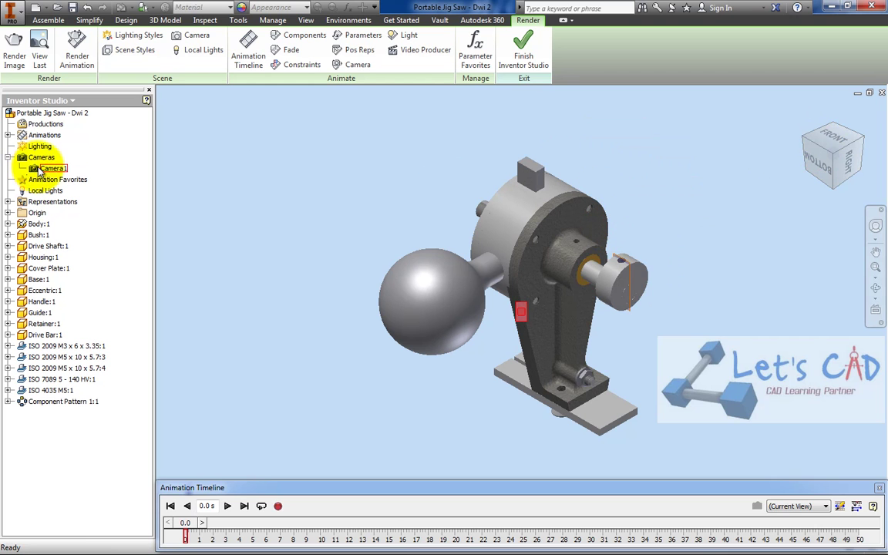
click(303, 323)
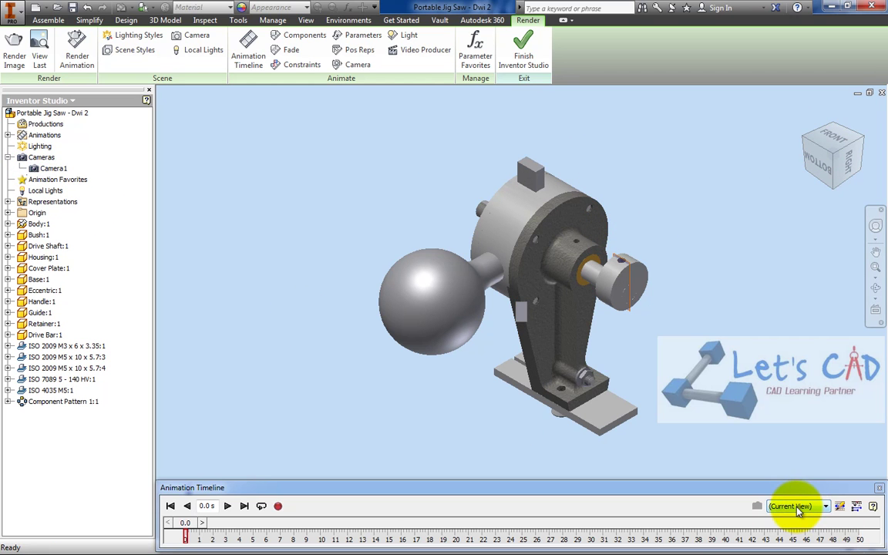
click(798, 510)
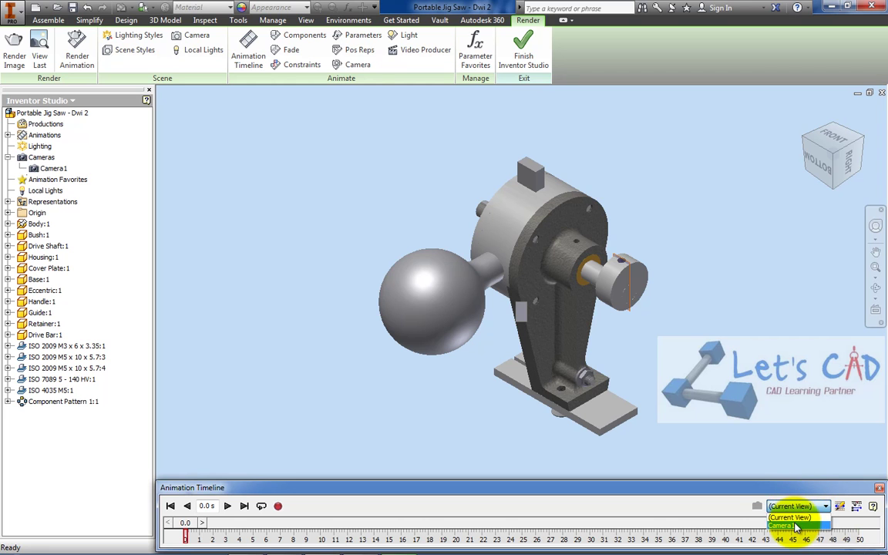
click(796, 527)
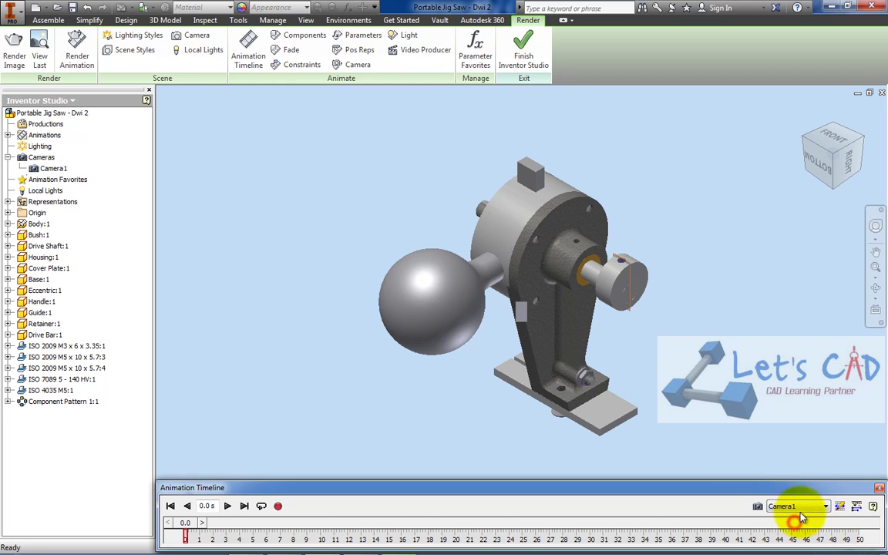
- Hide the Camera1 symbol in the model view and move the animation timeline up so its full width of controls is accessible
right_click(522, 315)
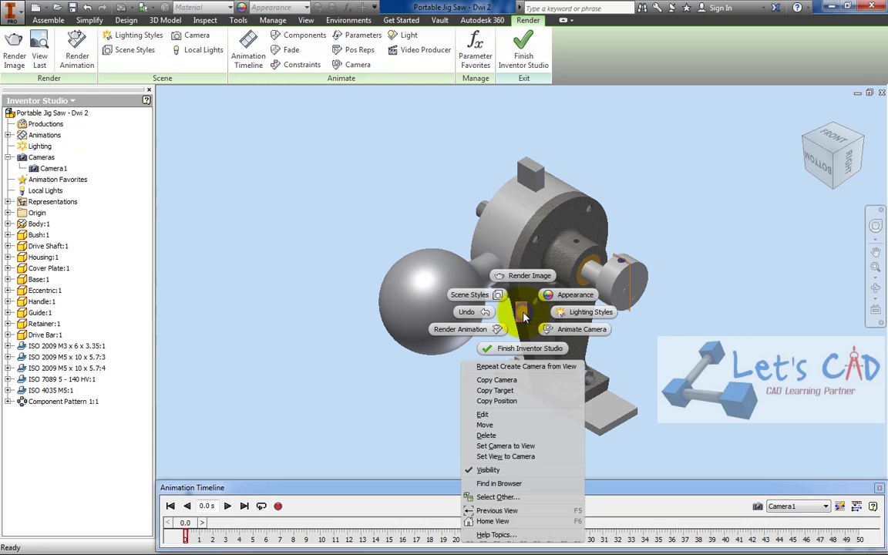
click(502, 472)
drag(482, 485, 473, 389)
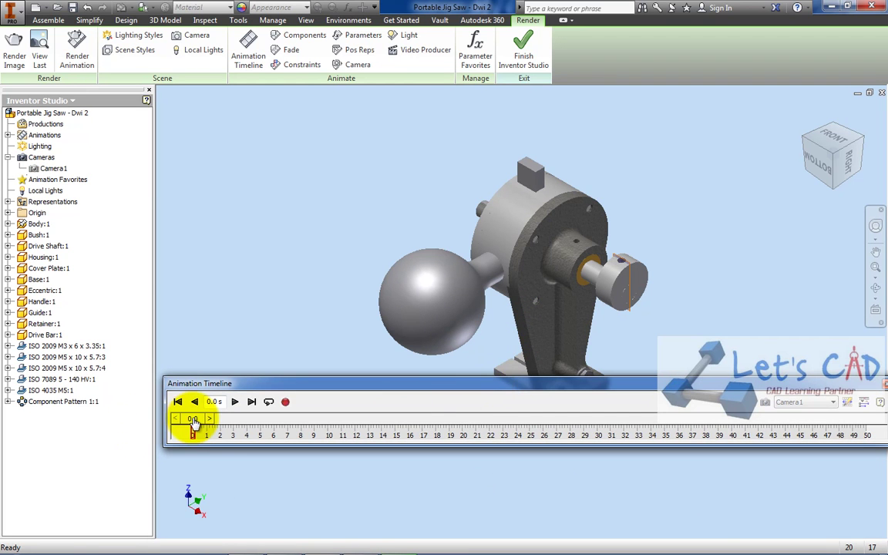
- Expand the timeline's action editor and record a Camera1 action holding the current view from 0 to 2 seconds
double_click(219, 402)
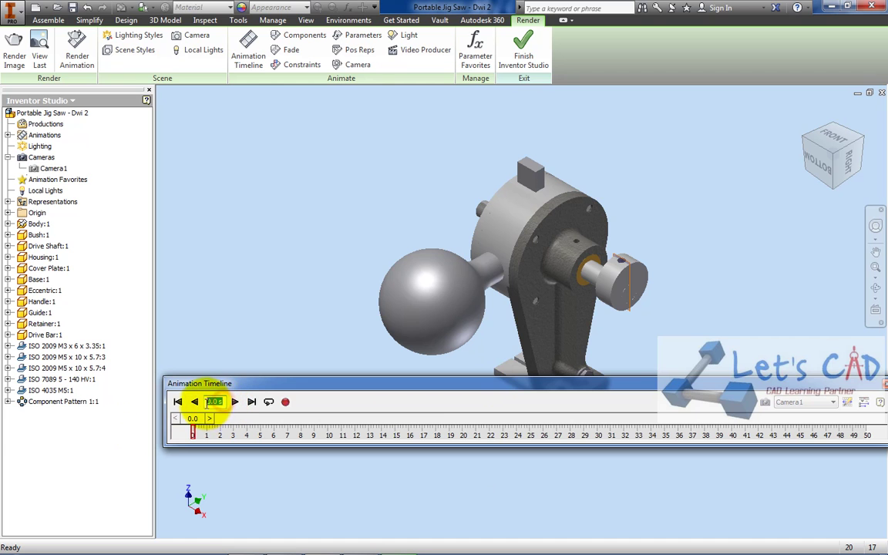
text(2)
key(Return)
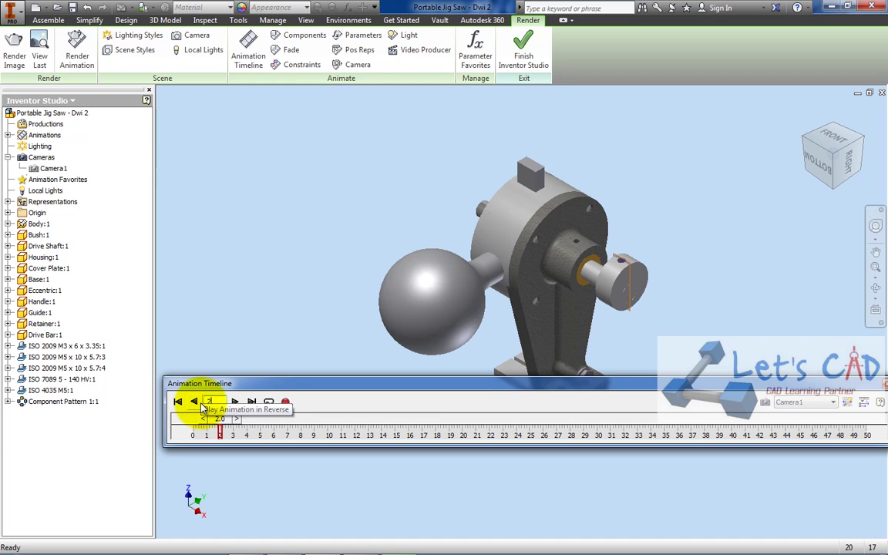
click(846, 403)
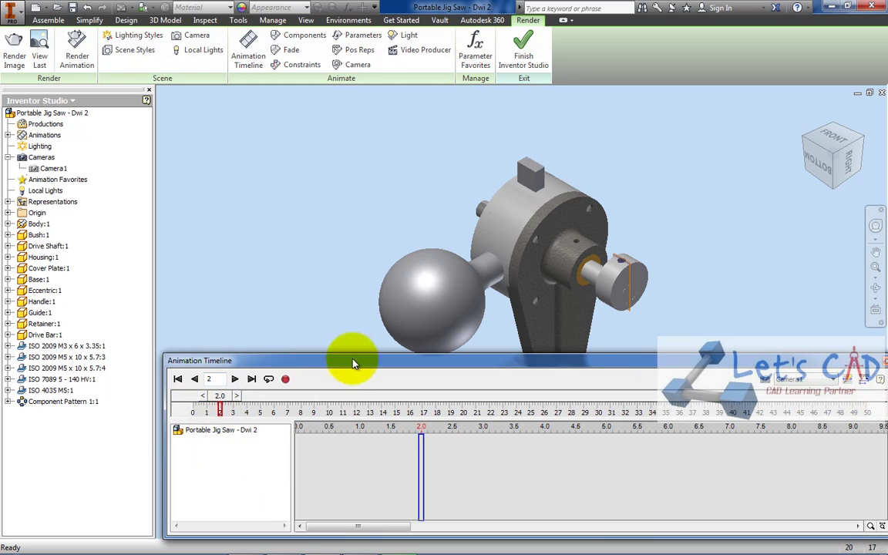
drag(353, 361, 307, 409)
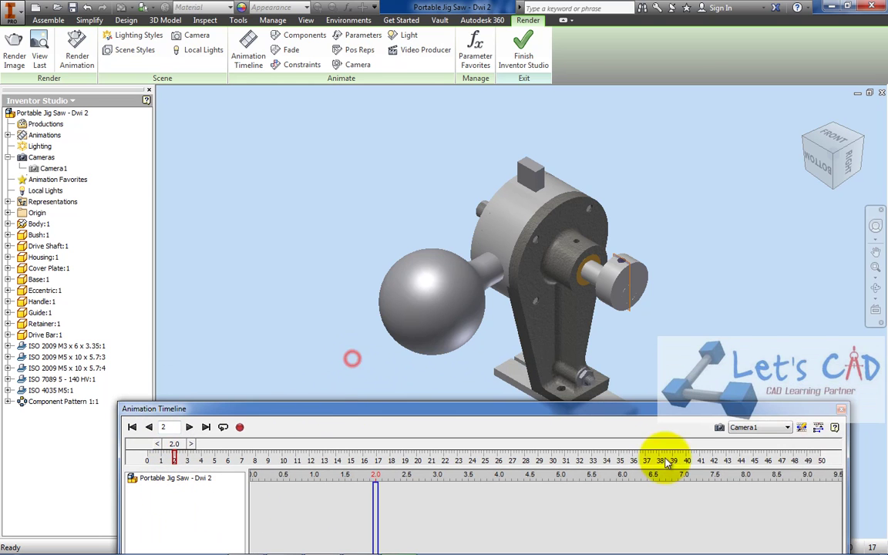
click(719, 428)
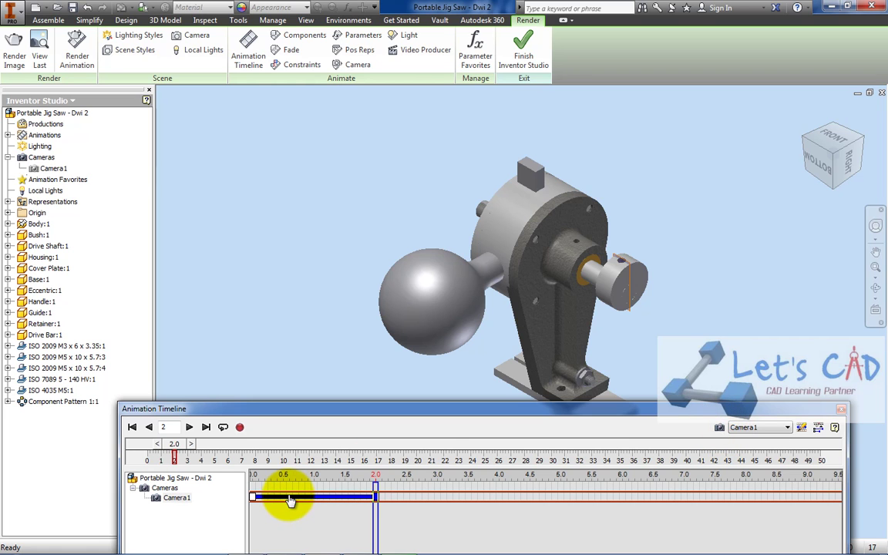
- Examine the Camera1 action's settings and scrub the timeline between 0 and 2 seconds to review its start and end
mouse_move(291, 501)
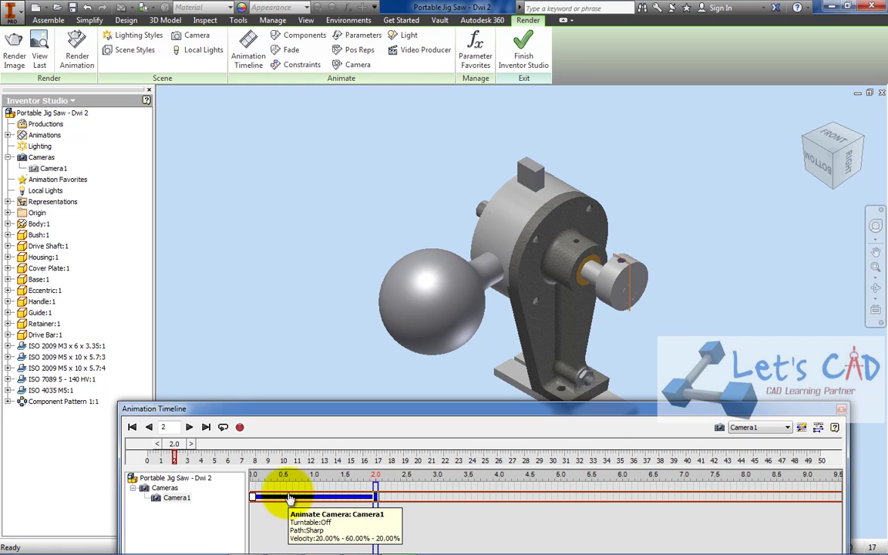
click(287, 499)
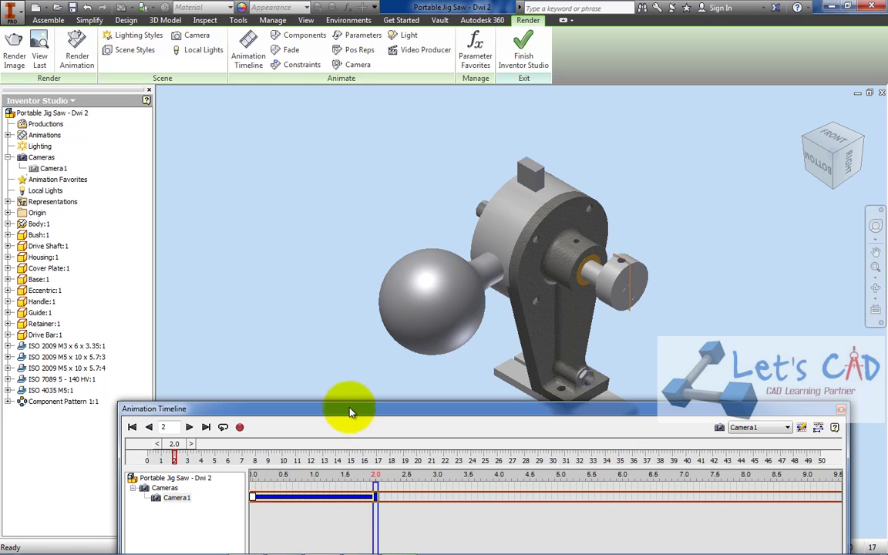
click(373, 507)
click(251, 503)
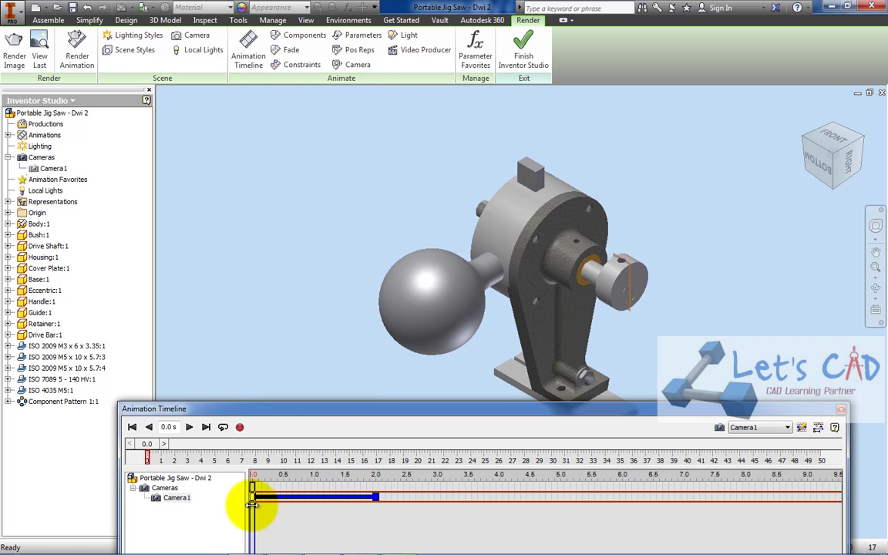
drag(252, 502, 375, 506)
click(206, 426)
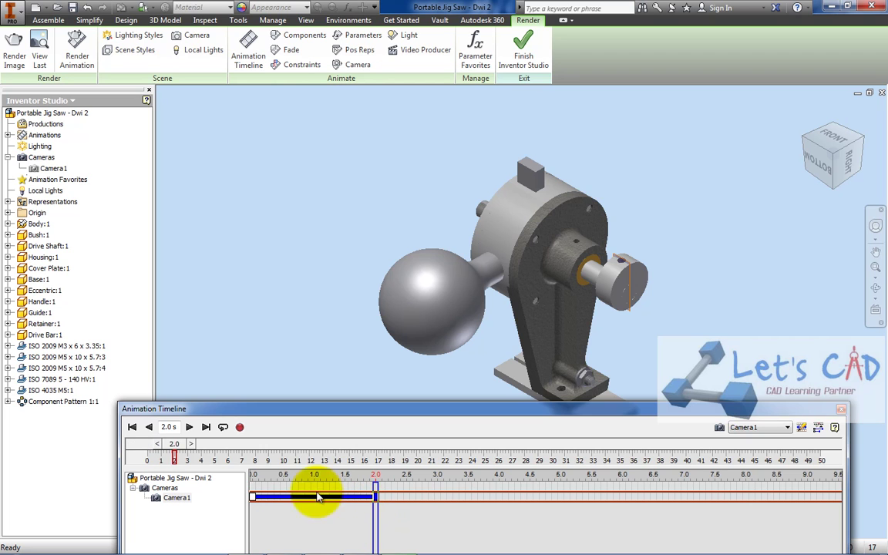
- At 4 seconds, turn the model to the isometric view of the front, left and bottom sides and record it as a Camera1 action
click(392, 492)
click(175, 427)
text(4)
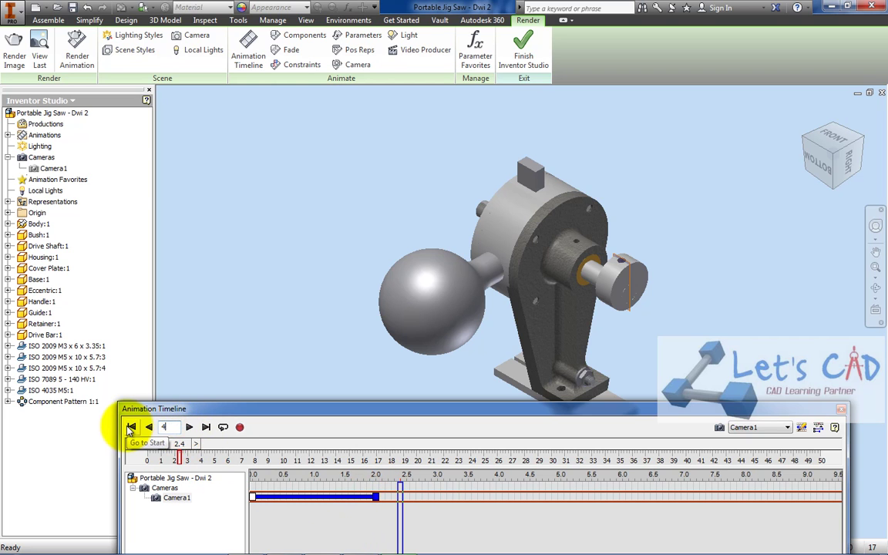
key(Return)
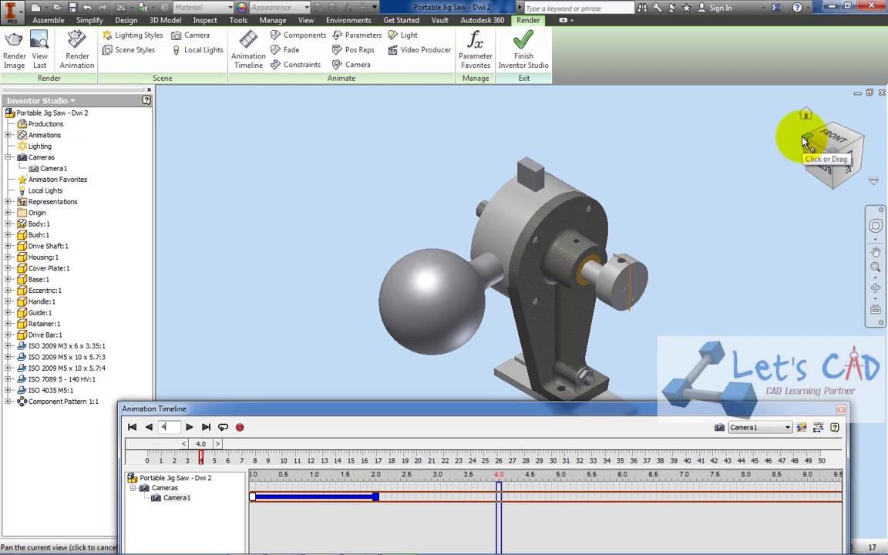
drag(806, 143, 709, 183)
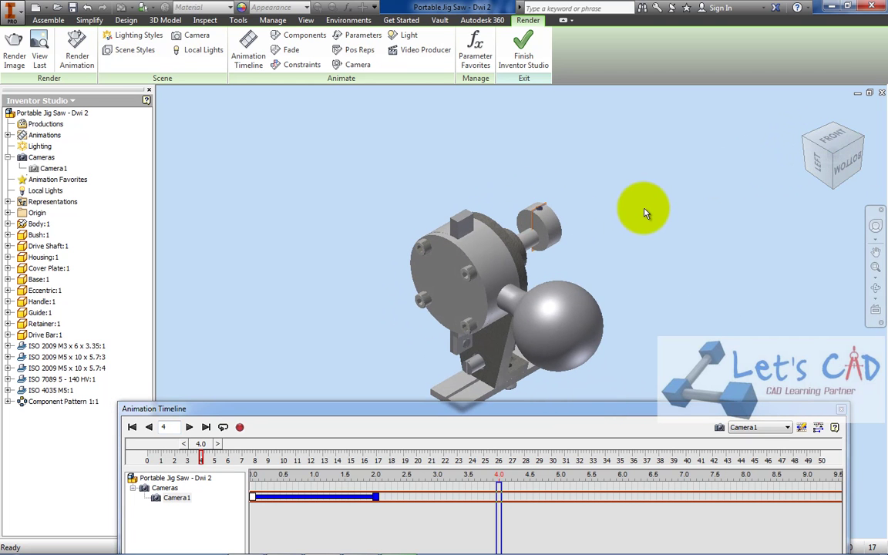
scroll(635, 218, up, 2)
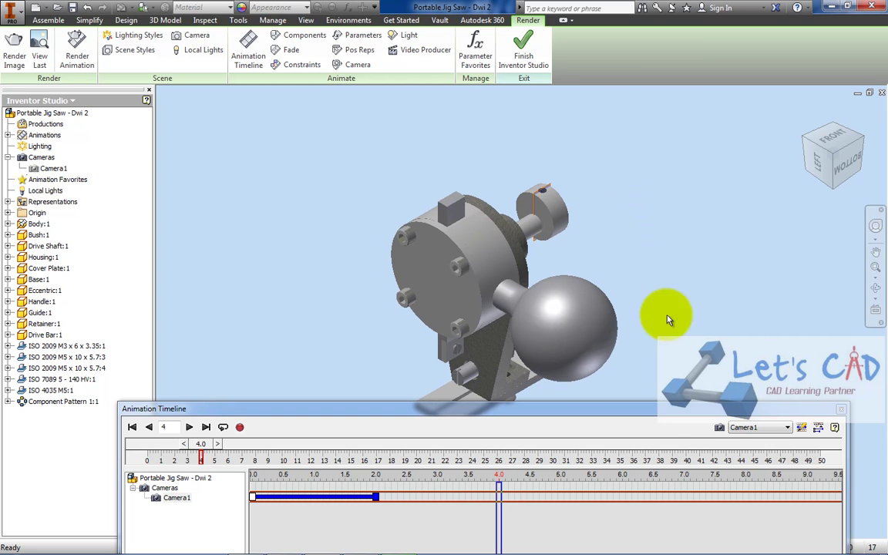
click(719, 427)
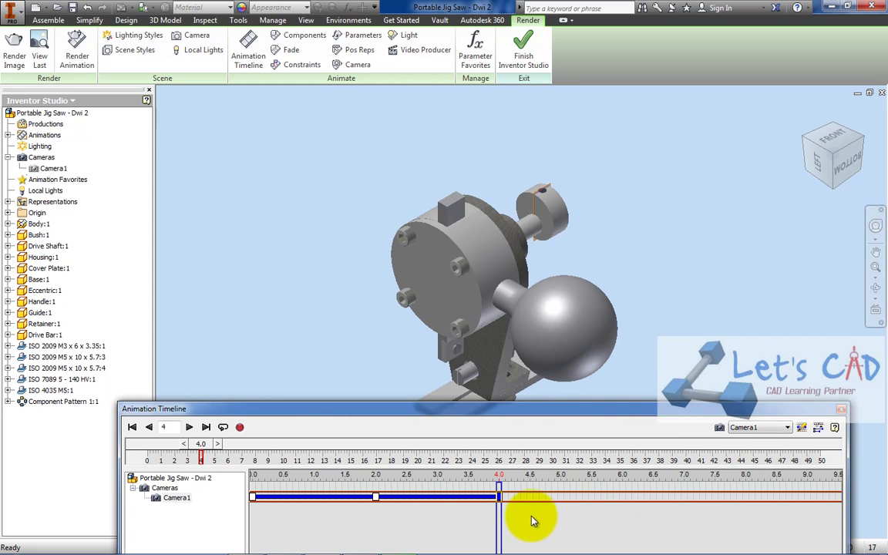
- Hold the same Camera1 view until 5 seconds by recording another camera action there
drag(376, 506, 564, 513)
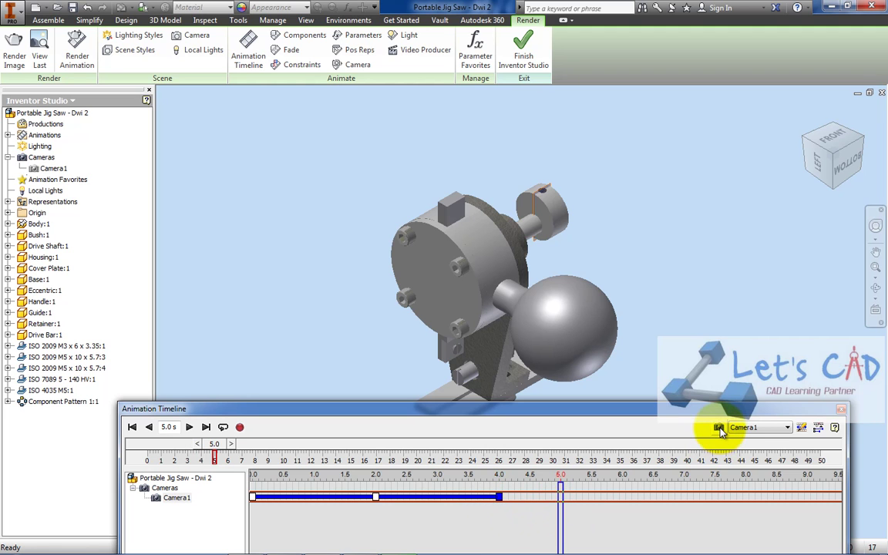
click(718, 428)
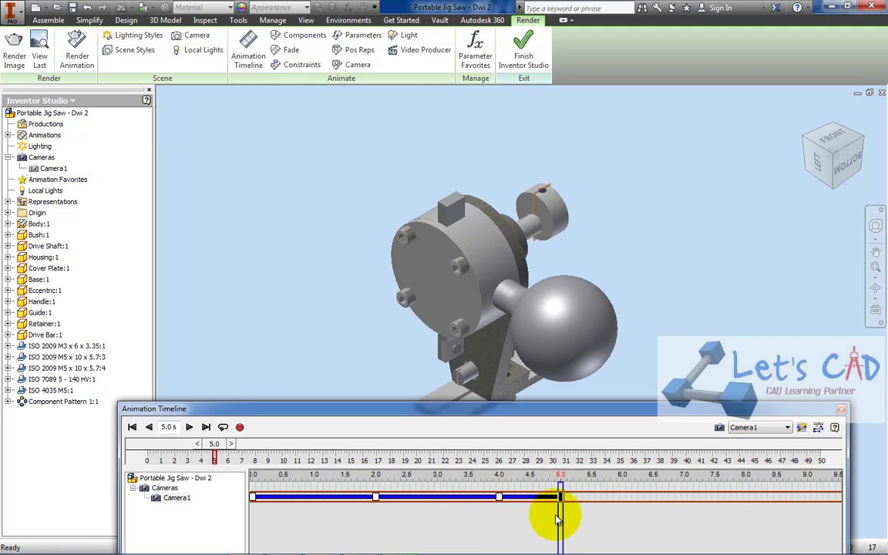
mouse_move(561, 515)
mouse_down()
mouse_move(506, 515)
mouse_move(558, 514)
mouse_up()
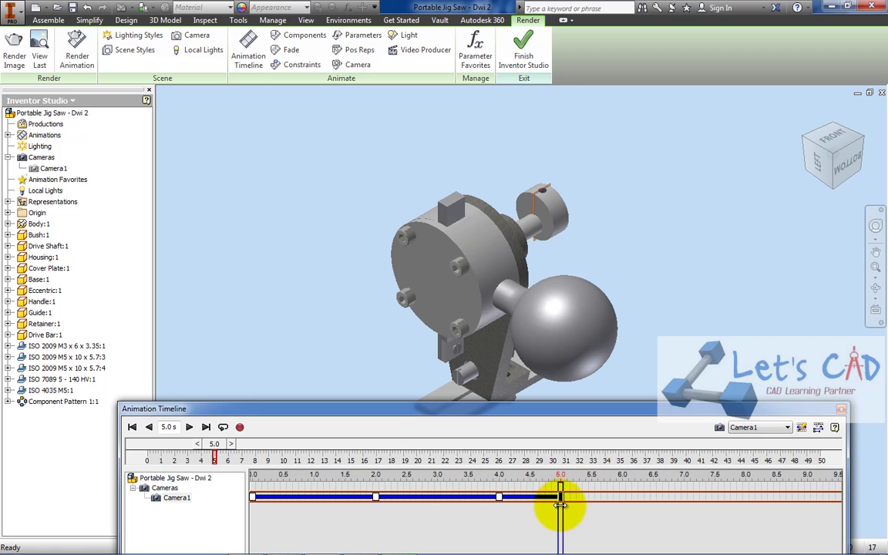
- At 7 seconds, record a Camera1 action from the enlarged isometric view of the front, top and left sides, and save the assembly
drag(561, 503, 684, 501)
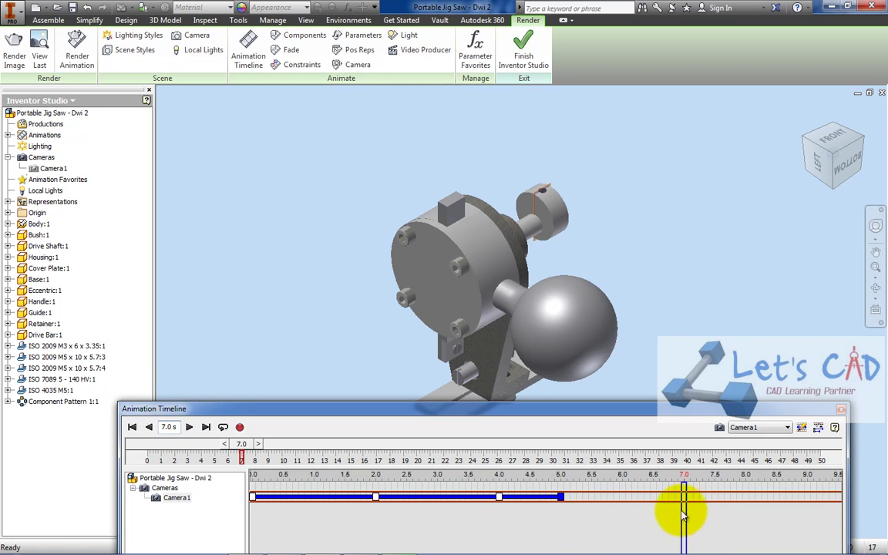
click(805, 137)
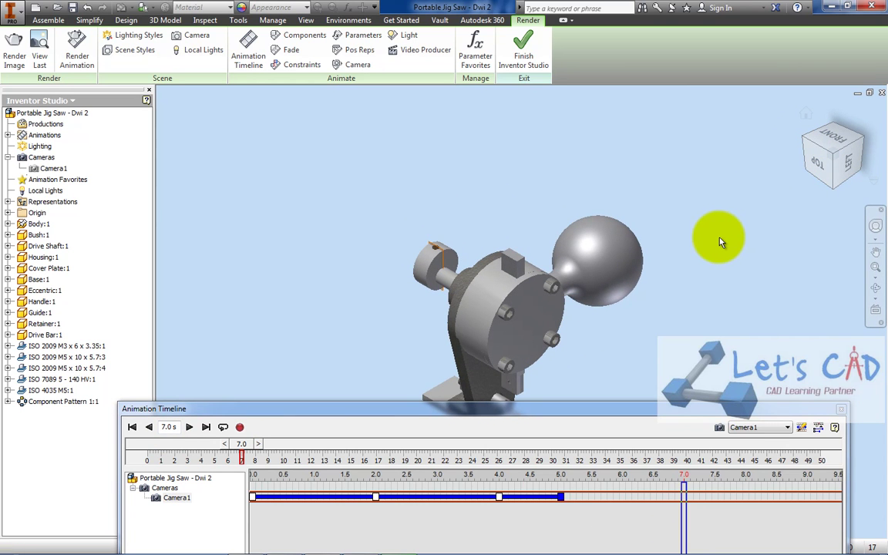
scroll(717, 240, down, 2)
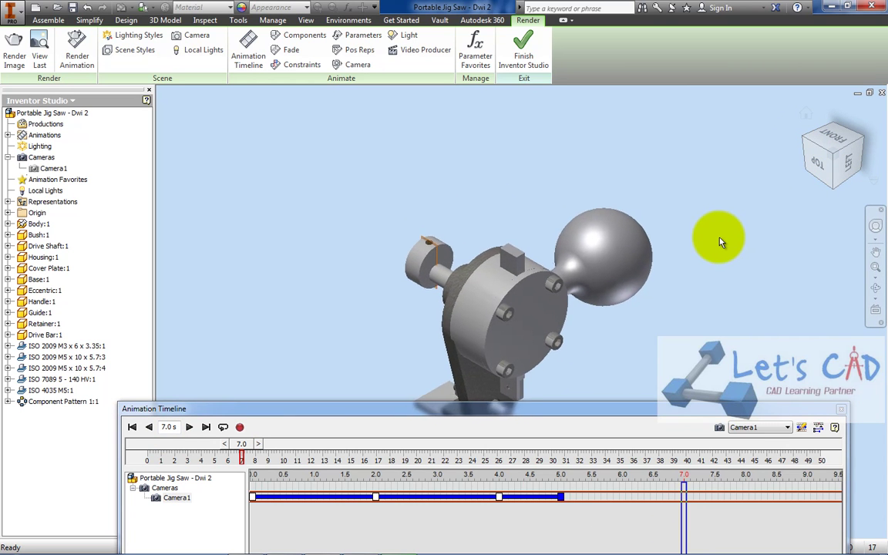
click(720, 429)
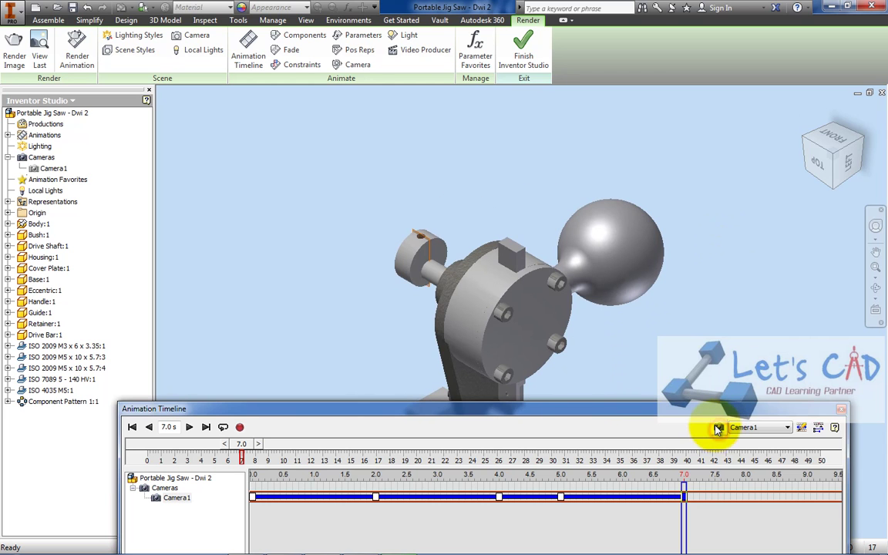
mouse_move(685, 518)
mouse_down()
mouse_move(562, 521)
mouse_move(684, 526)
mouse_up()
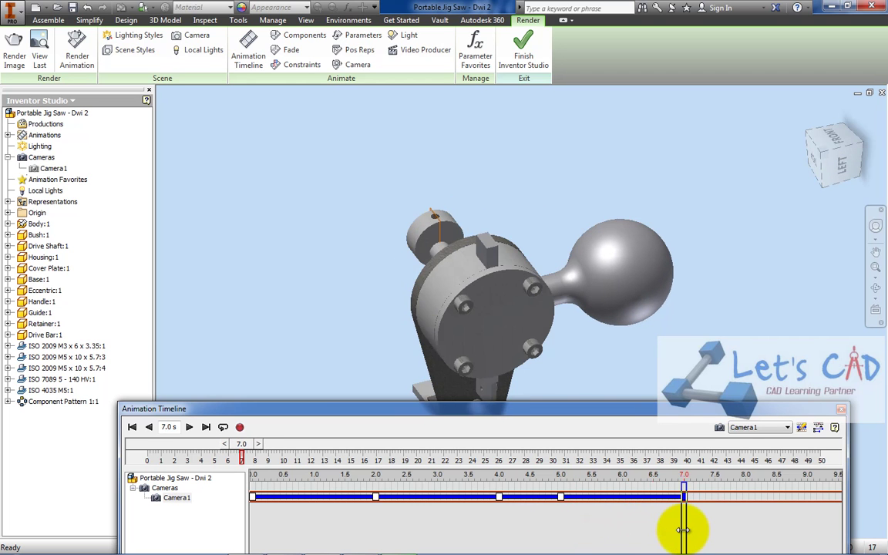
click(71, 7)
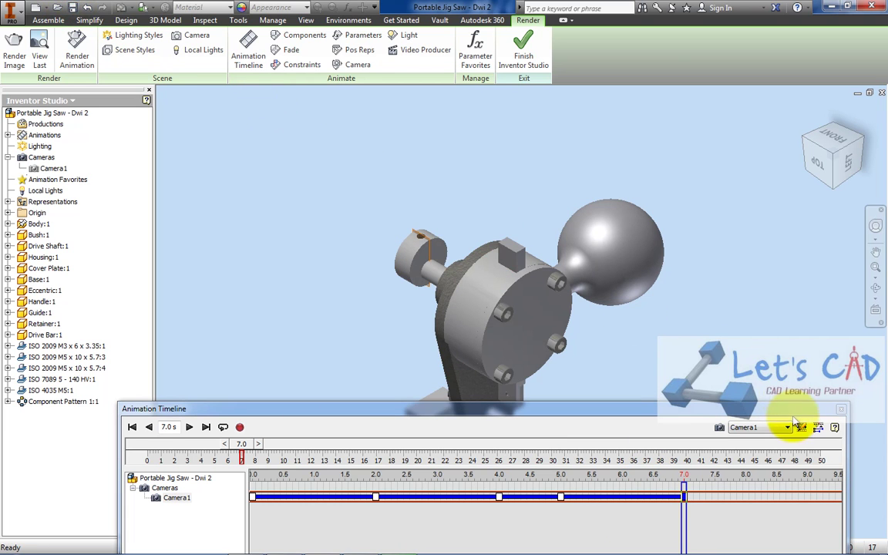
- Set the animation's default velocity profile to Constant Speed in the animation options
click(802, 428)
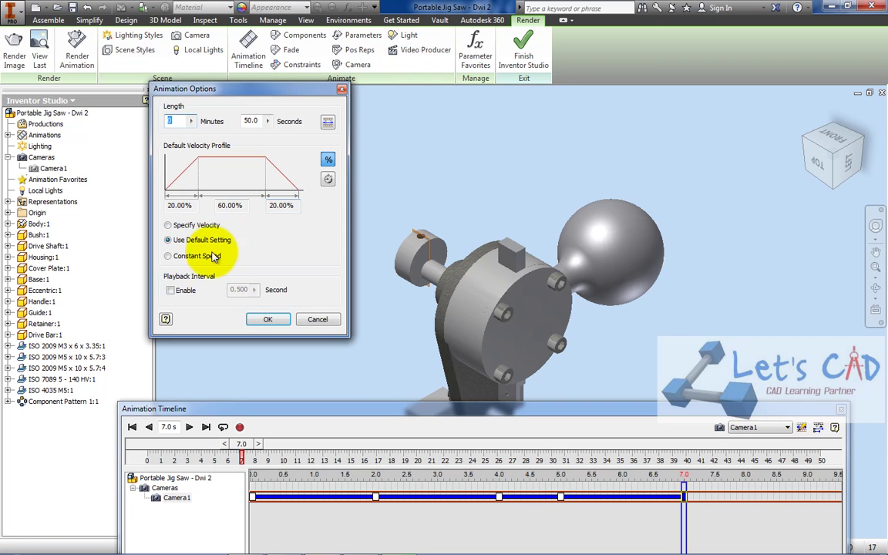
click(186, 260)
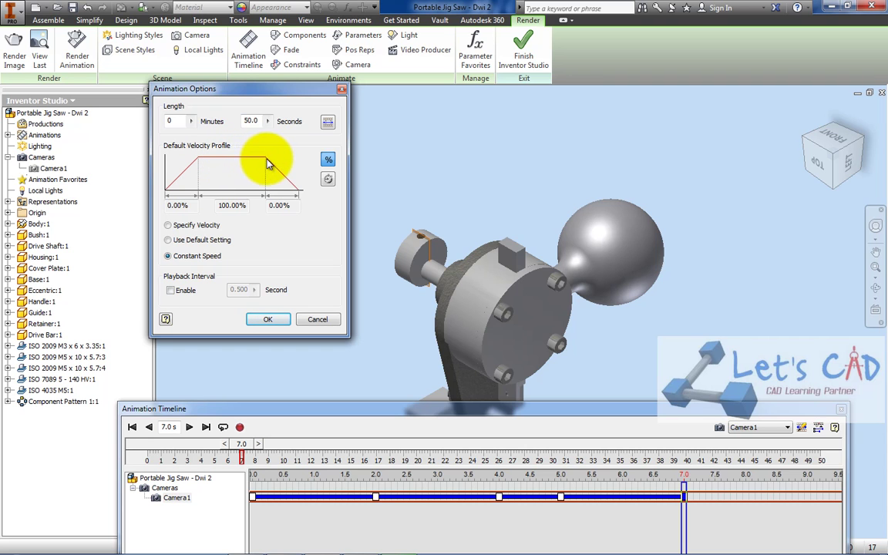
click(185, 241)
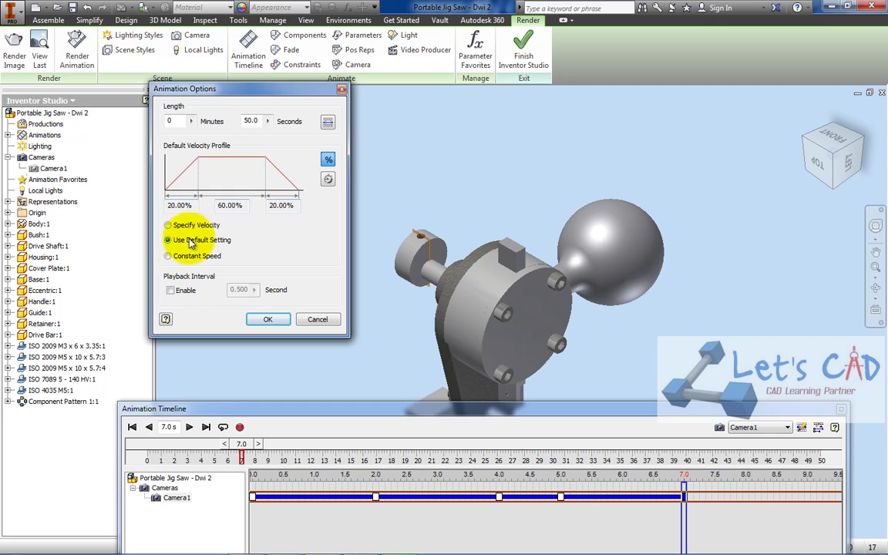
click(172, 257)
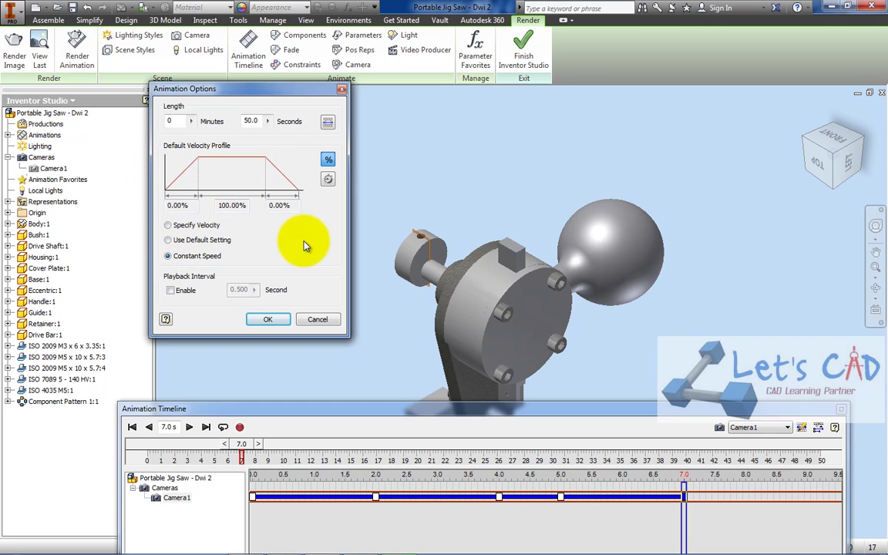
click(257, 318)
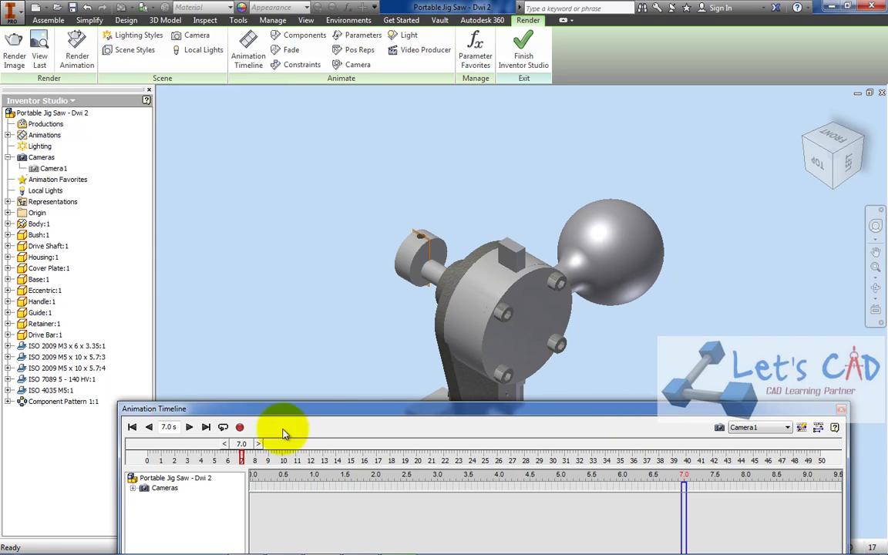
- Show the Camera1 track again with the timeline clear of the model, and record a camera action holding the view until 8 seconds
click(135, 488)
click(135, 489)
drag(679, 409, 635, 192)
drag(284, 357, 319, 440)
drag(393, 483, 410, 444)
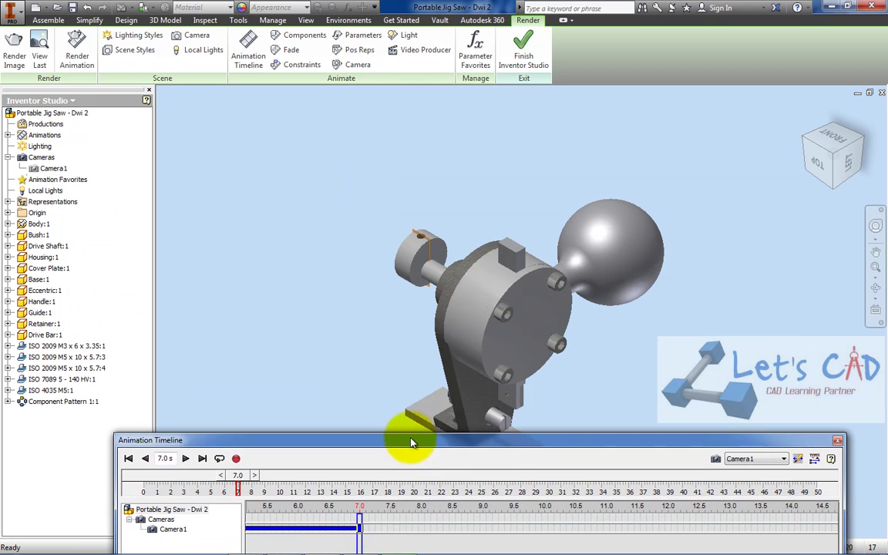
drag(360, 518, 421, 525)
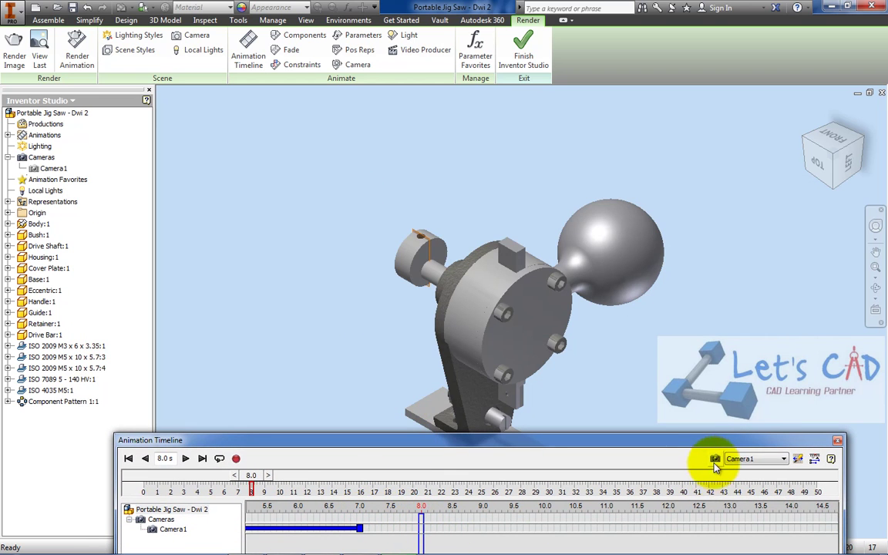
click(716, 460)
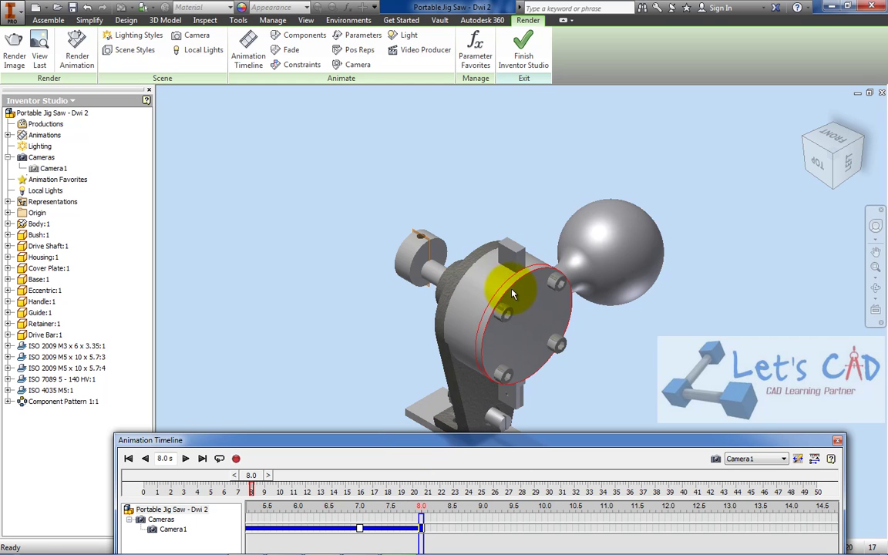
- Start a fade animation for the cover plate, the housing, the four cover screws and the body
click(290, 51)
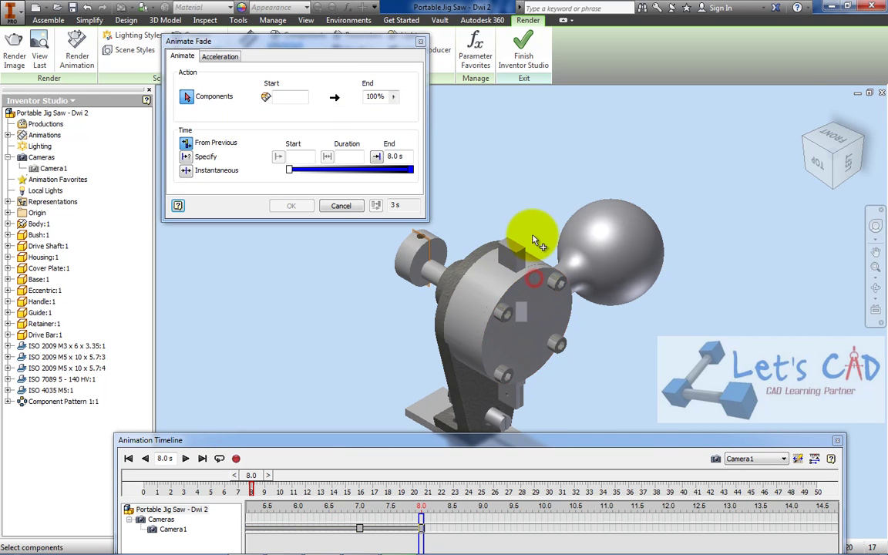
click(537, 286)
click(482, 282)
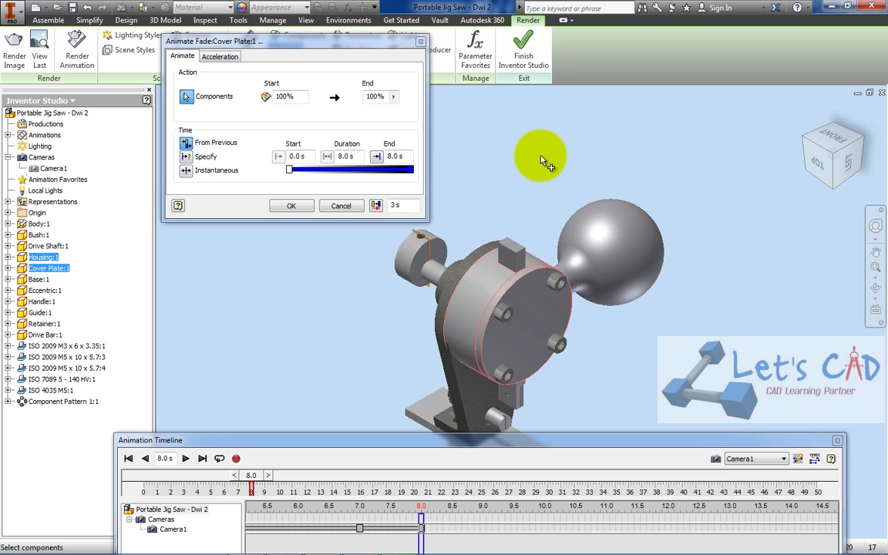
click(511, 312)
click(557, 283)
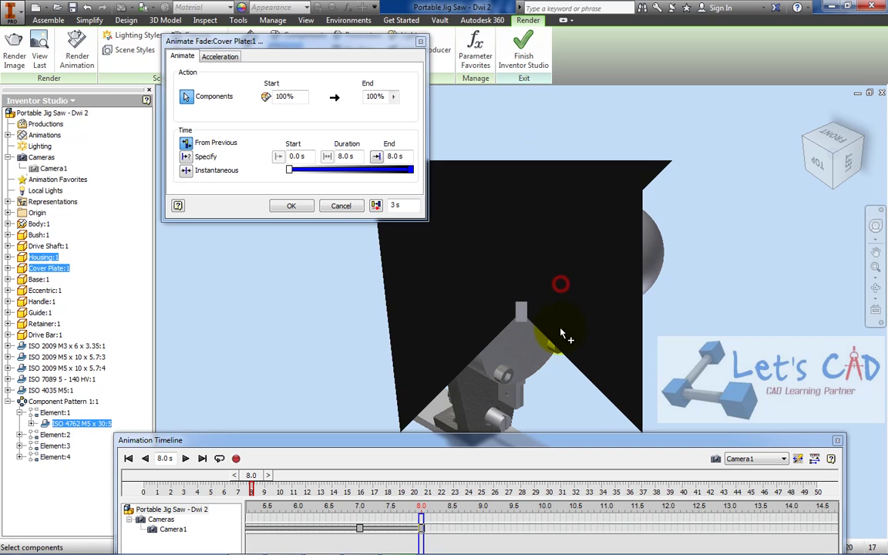
click(558, 348)
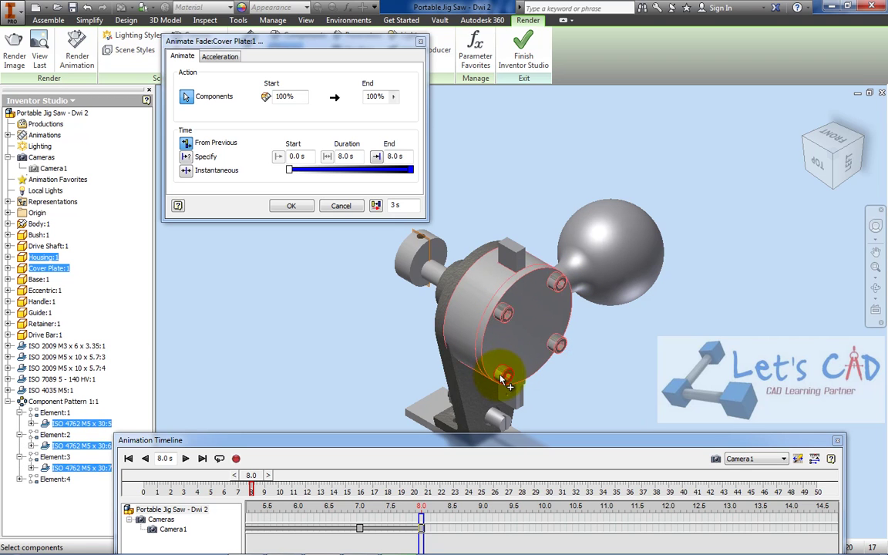
click(503, 375)
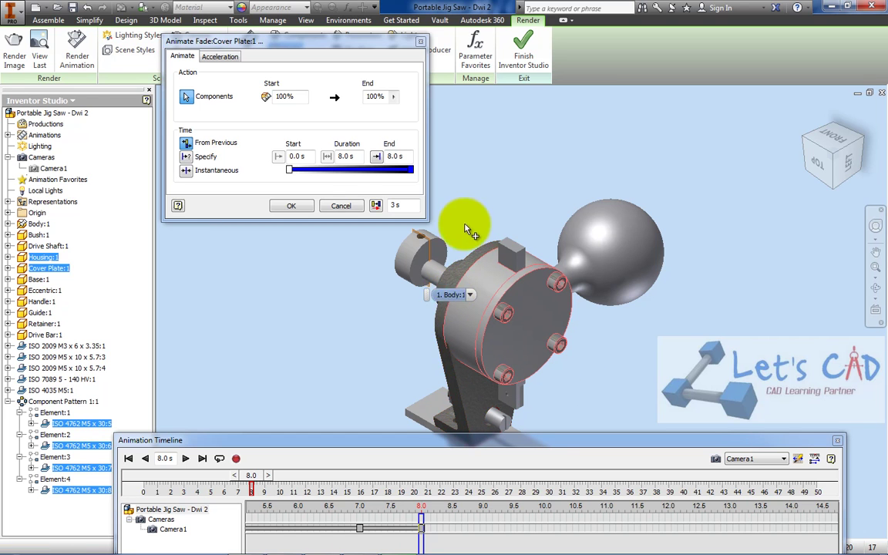
click(473, 256)
- Set the end opacity of the fade to 25%
double_click(378, 96)
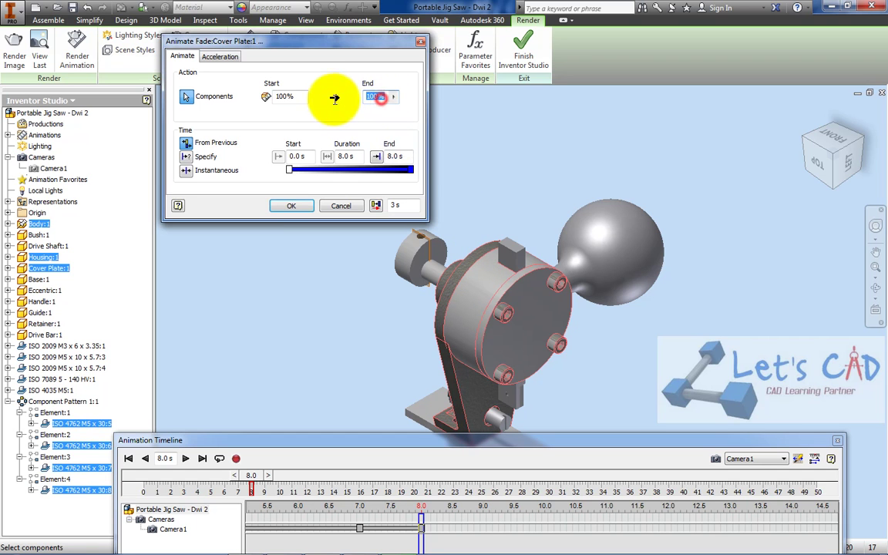
text(2)
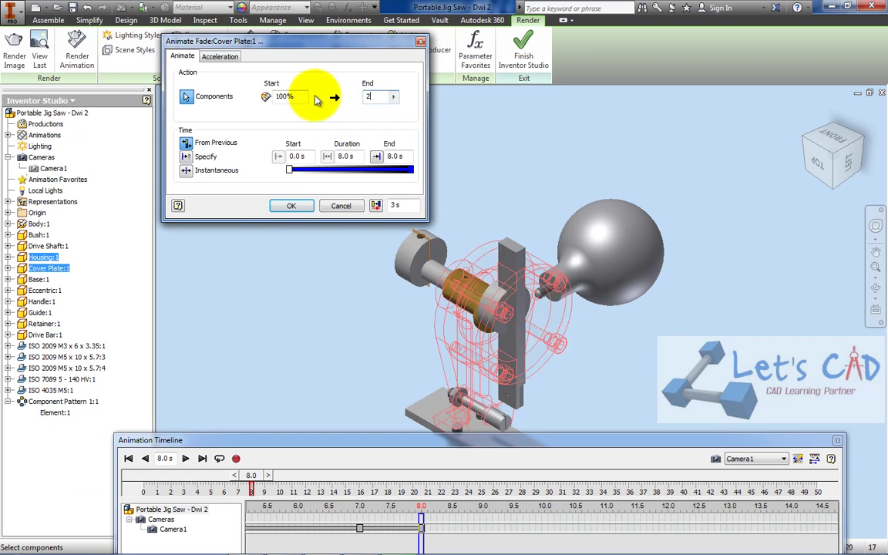
text(5)
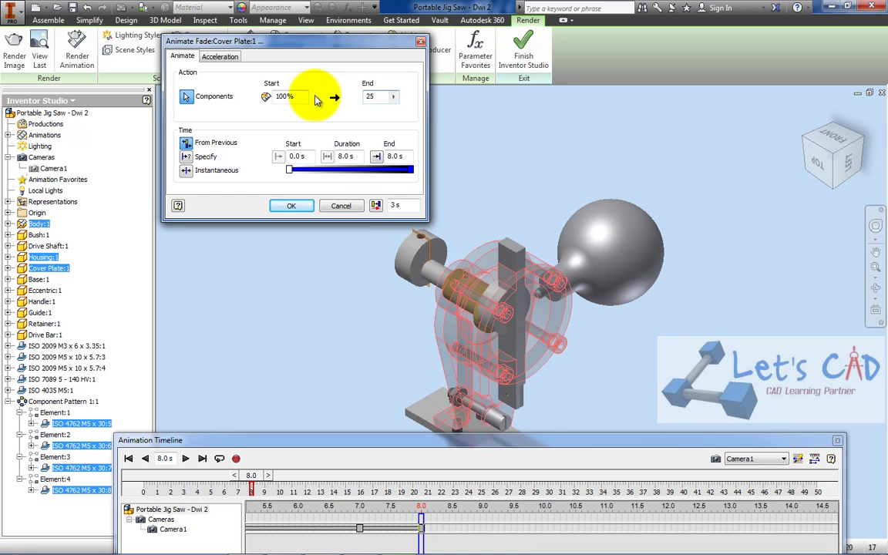
- Specify the fade's timing from 8 to 11 seconds, apply it, and save the assembly
click(190, 157)
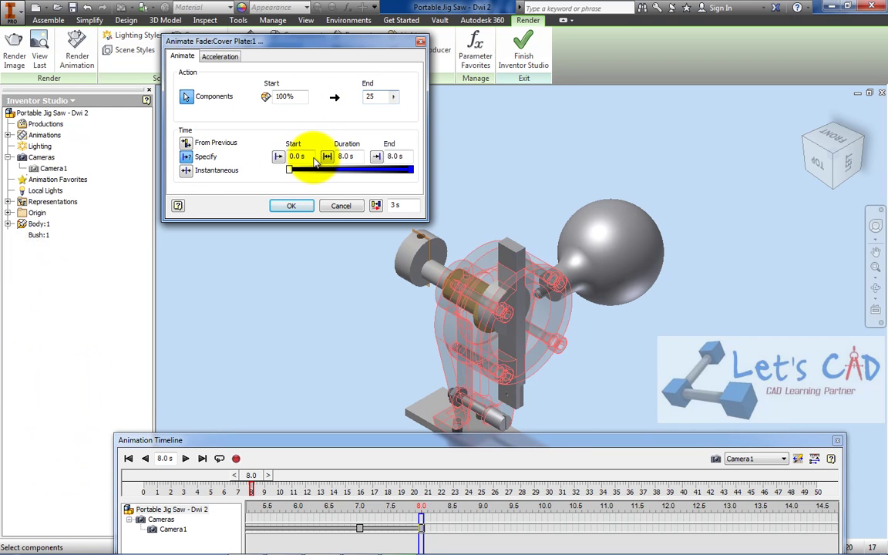
double_click(307, 157)
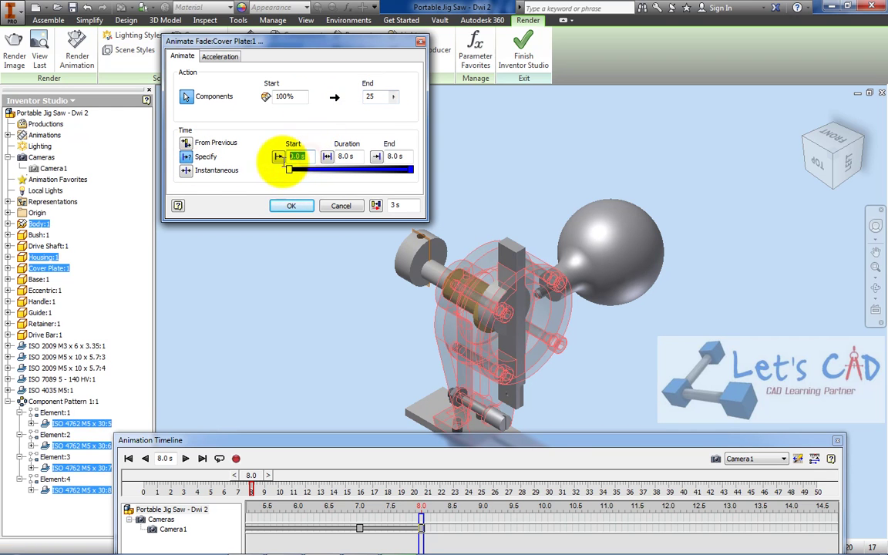
text(8)
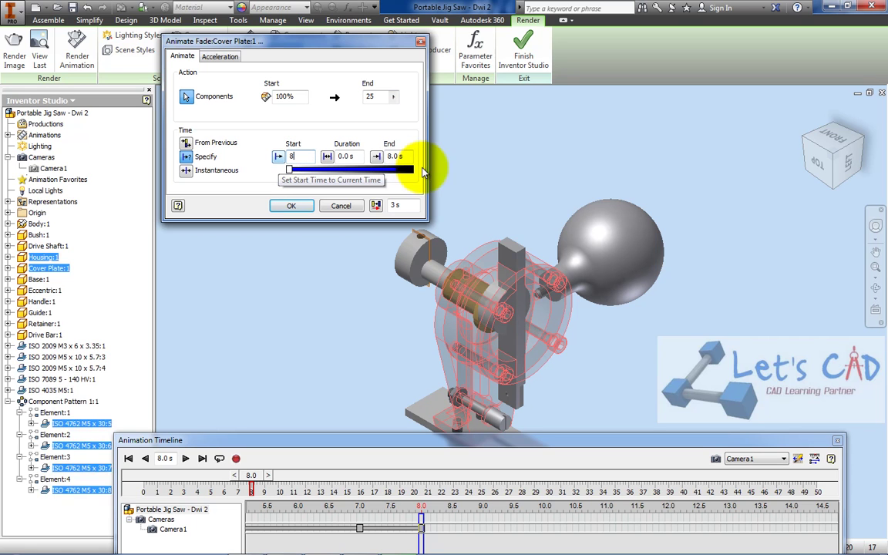
double_click(394, 157)
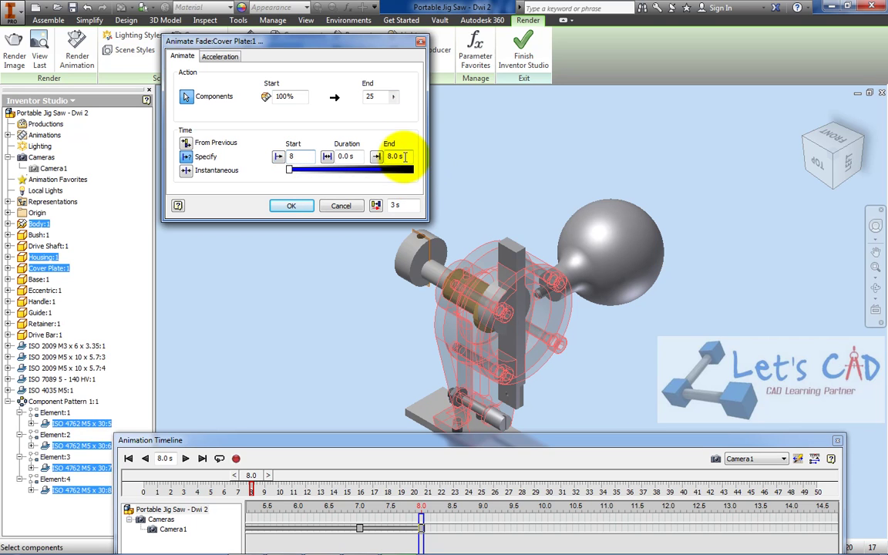
text(1)
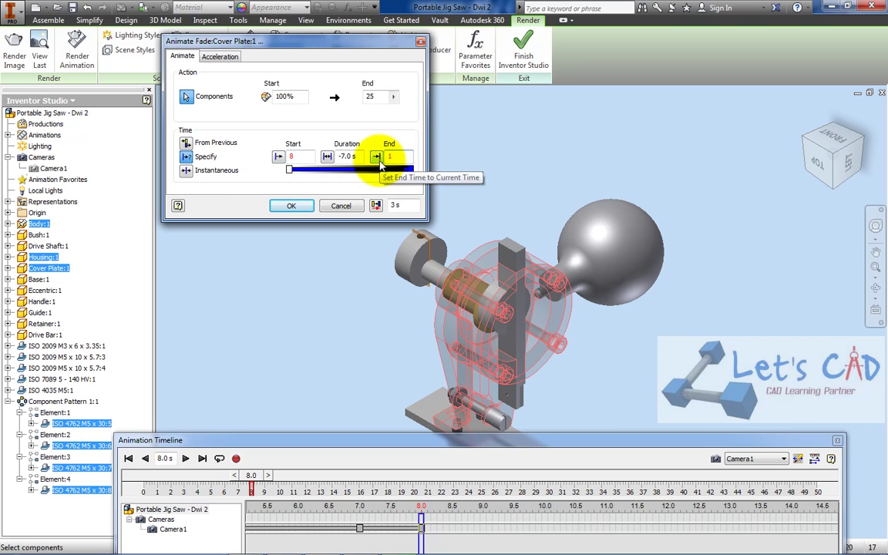
text(1)
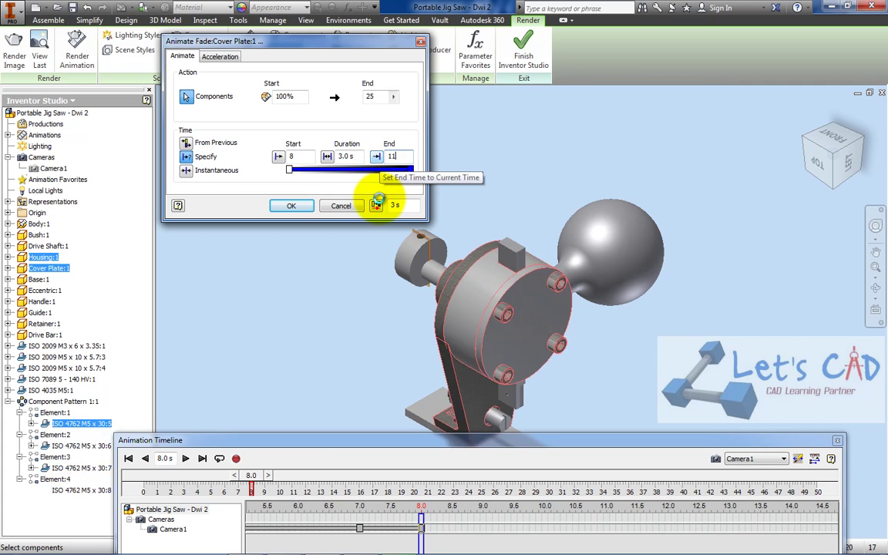
click(388, 206)
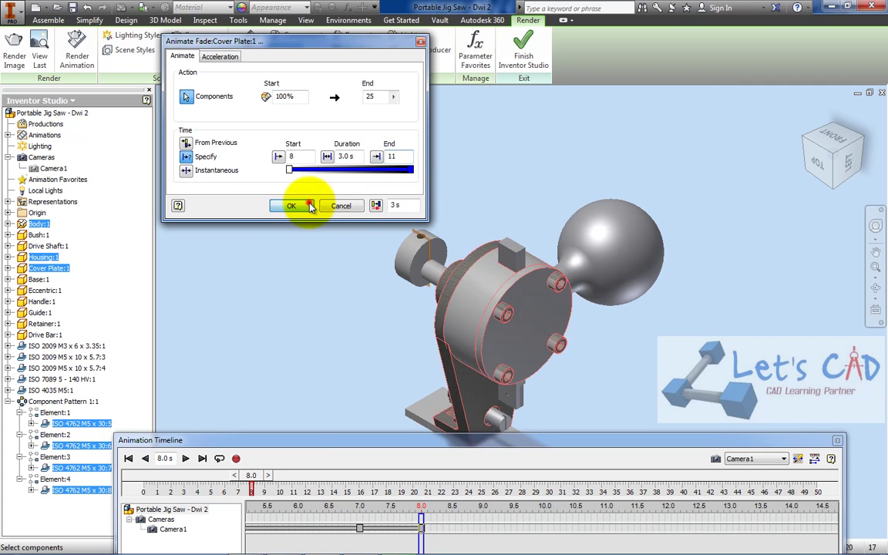
click(309, 206)
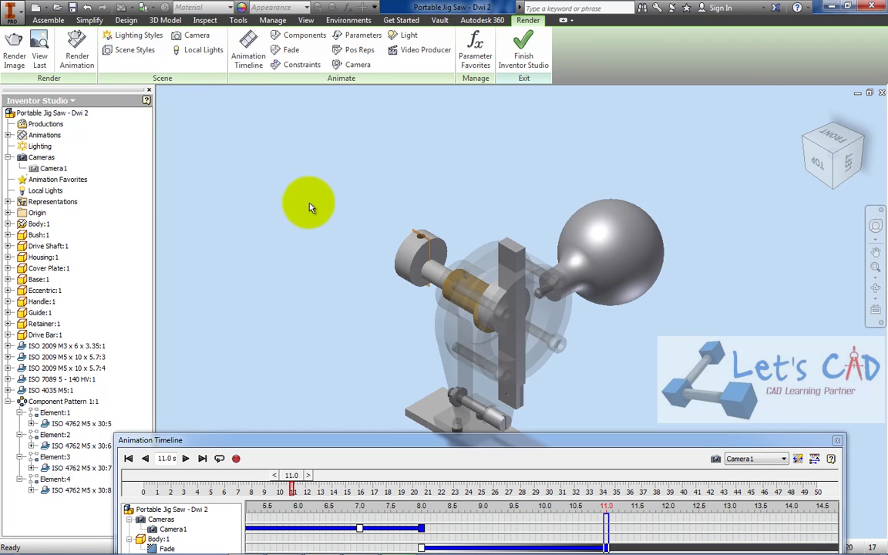
click(71, 7)
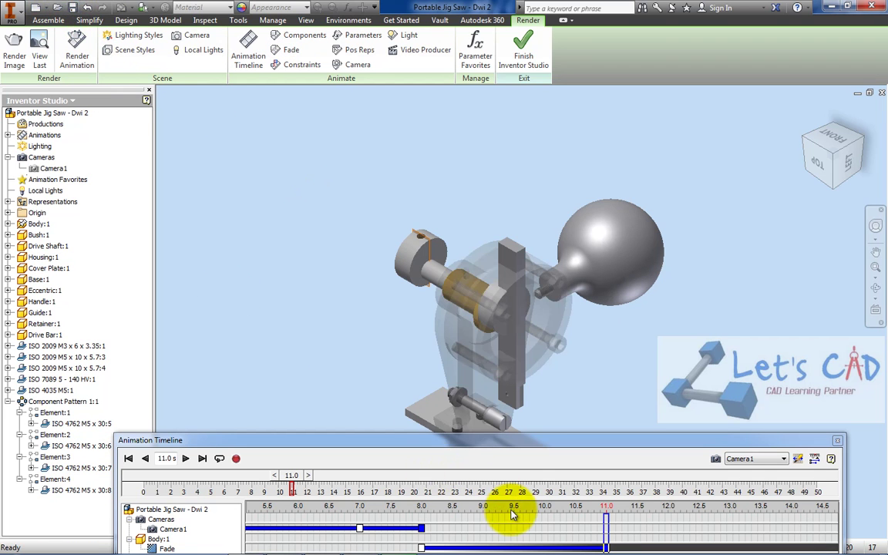
- Preview the fade by scrubbing the animation back to 8 seconds and forward to 11 seconds
drag(541, 445, 560, 387)
drag(624, 466, 442, 455)
drag(402, 382, 399, 447)
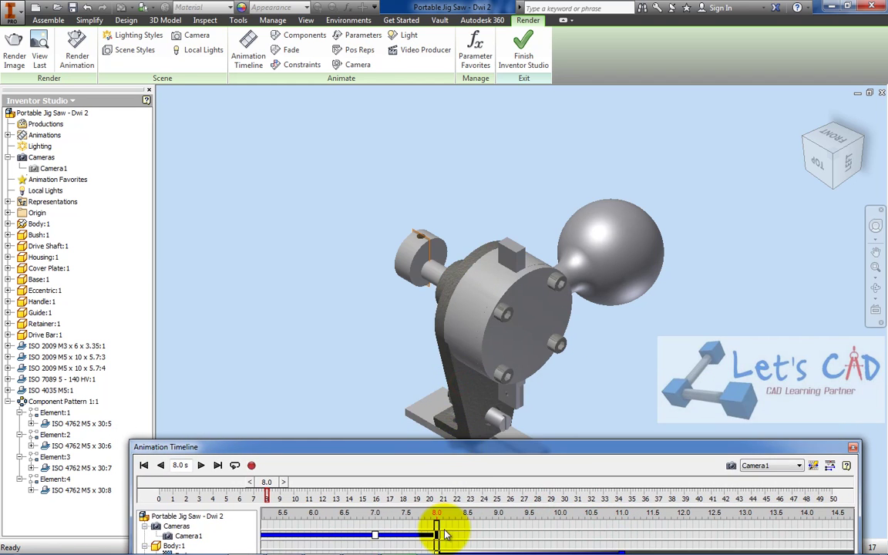
drag(437, 526, 621, 532)
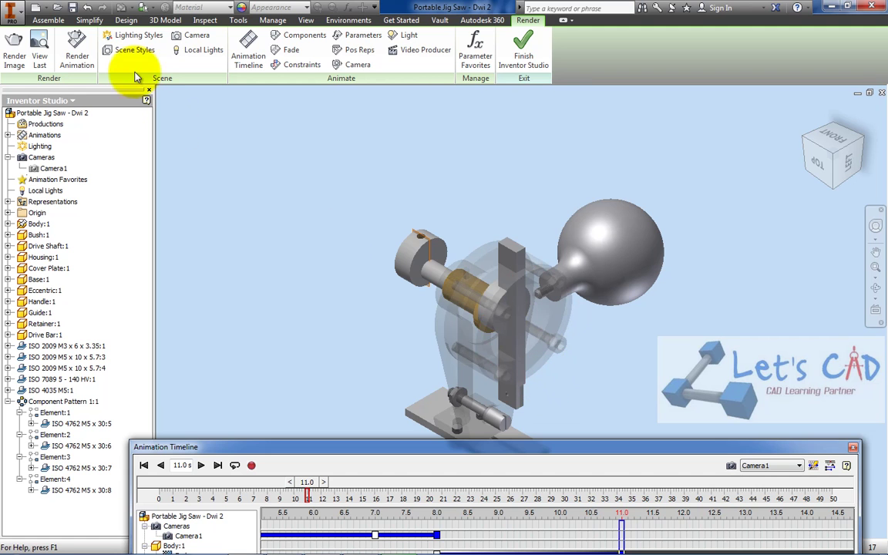
- Save the assembly and move the animation's current time to 12 seconds, keeping the timeline clear of the model
click(71, 7)
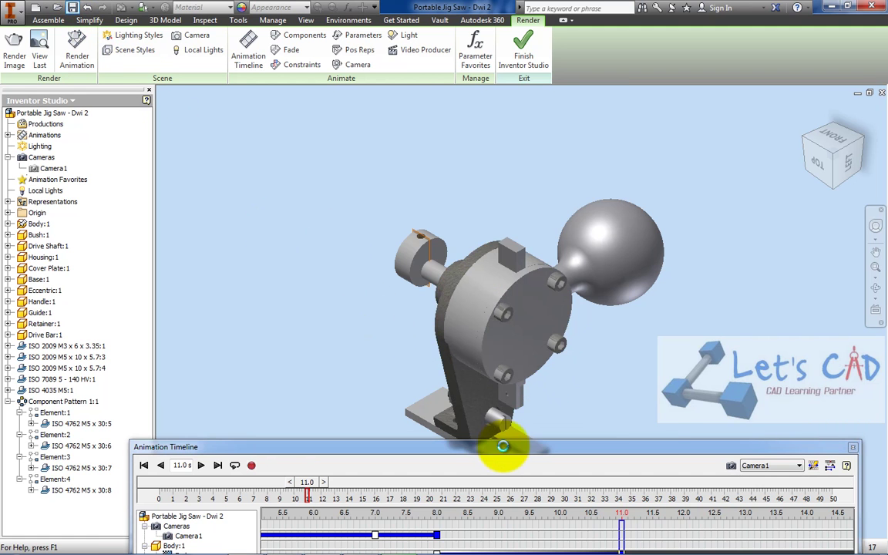
drag(502, 448, 417, 277)
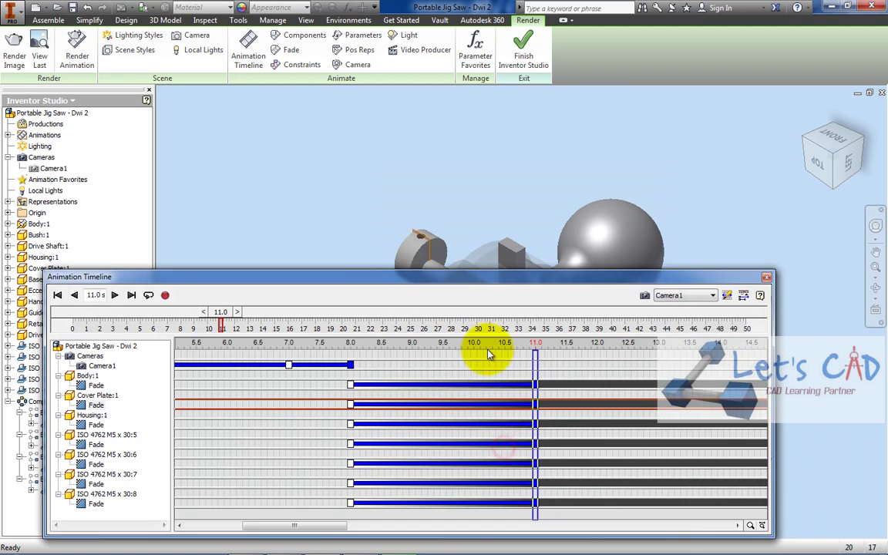
drag(536, 356, 598, 358)
drag(540, 282, 587, 453)
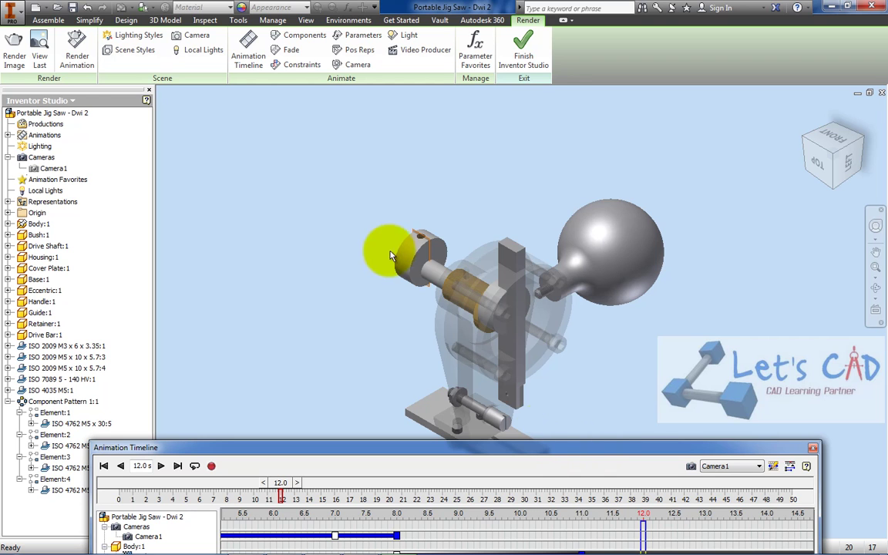
- Find the eccentric in the browser and expand it to locate its Putar angle constraint
click(430, 249)
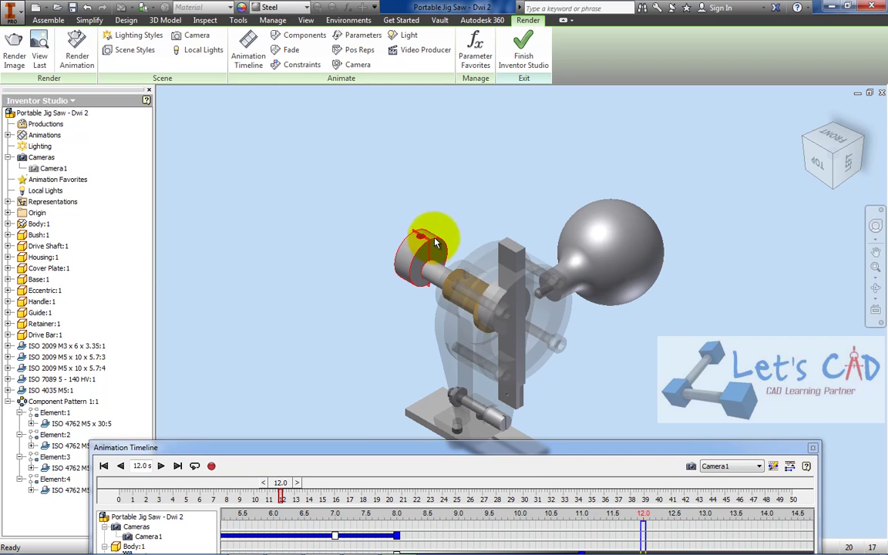
click(425, 230)
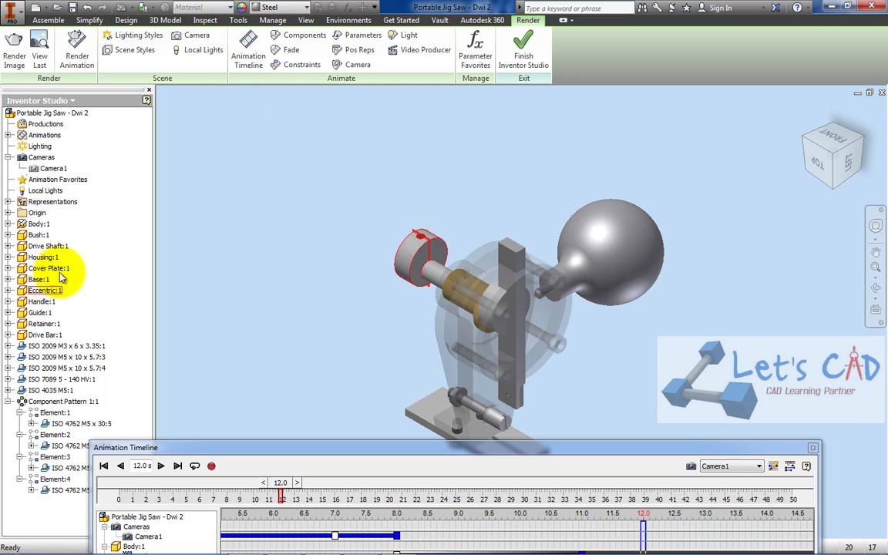
click(49, 268)
click(429, 230)
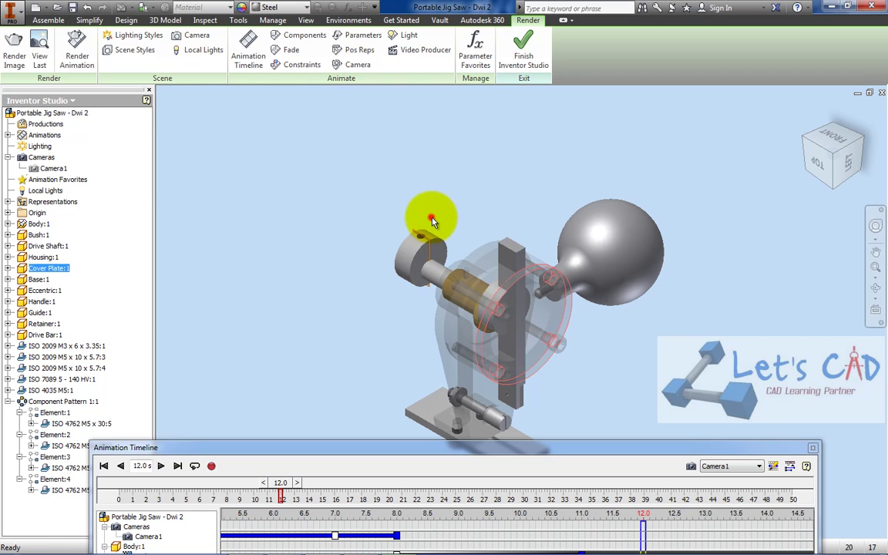
right_click(432, 242)
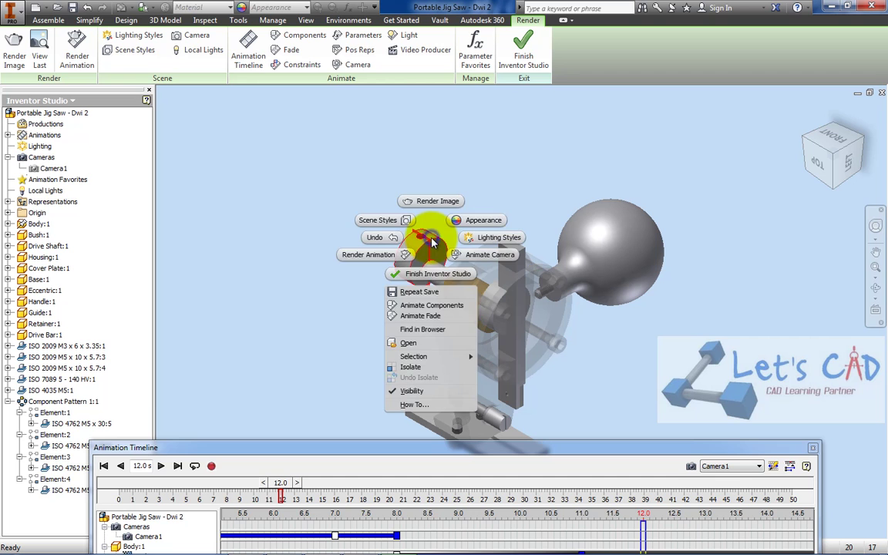
click(425, 329)
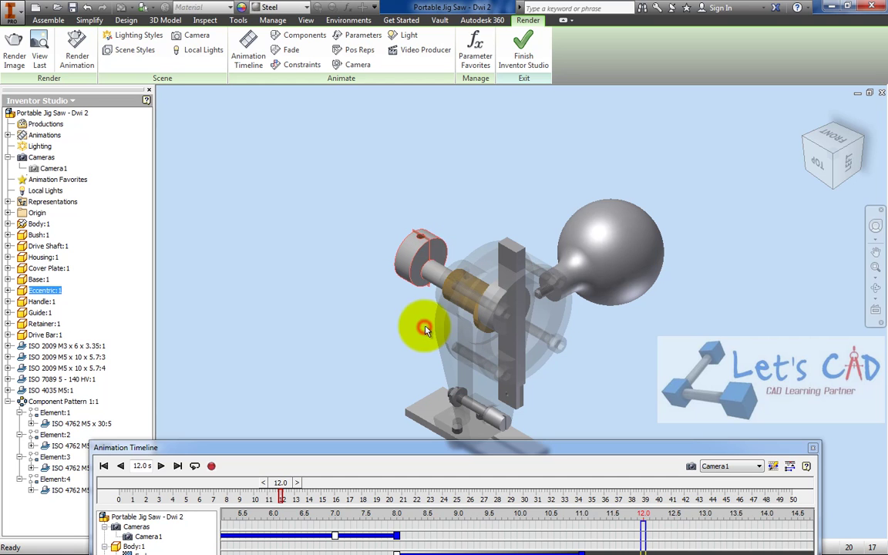
click(8, 290)
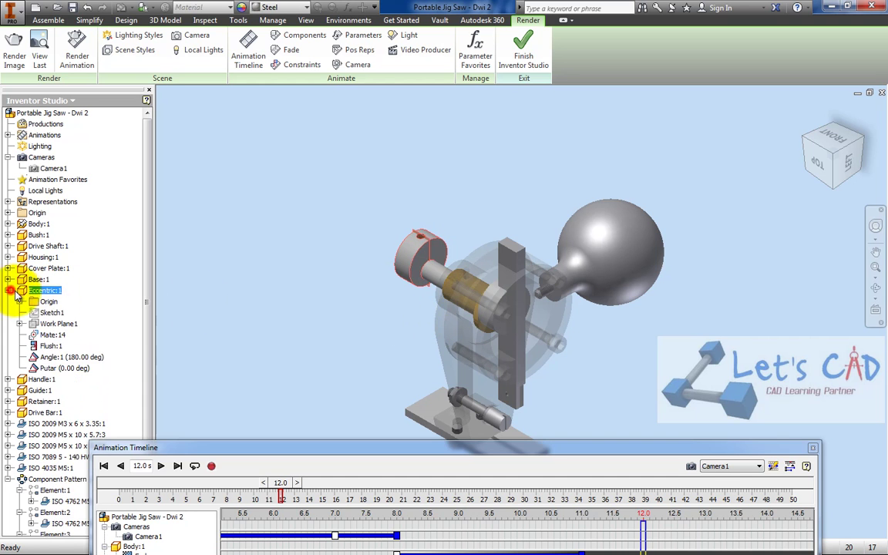
click(43, 369)
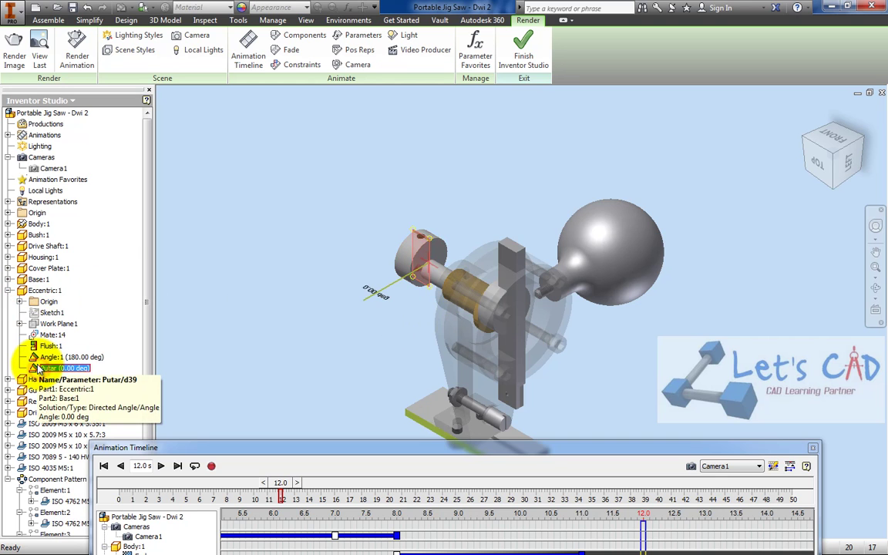
click(218, 157)
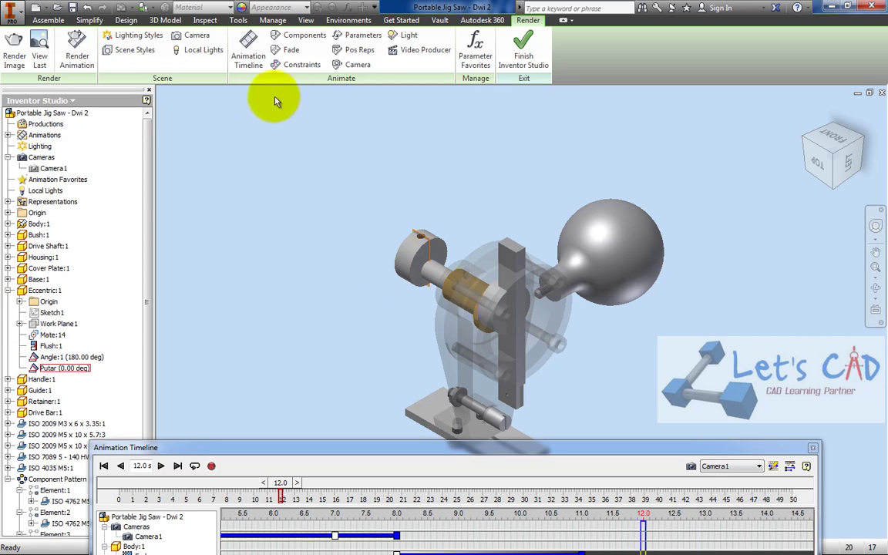
- Animate the eccentric's Putar angle constraint from 0 to 360*5 degrees, with specified timing from 12 to 22 seconds
click(292, 67)
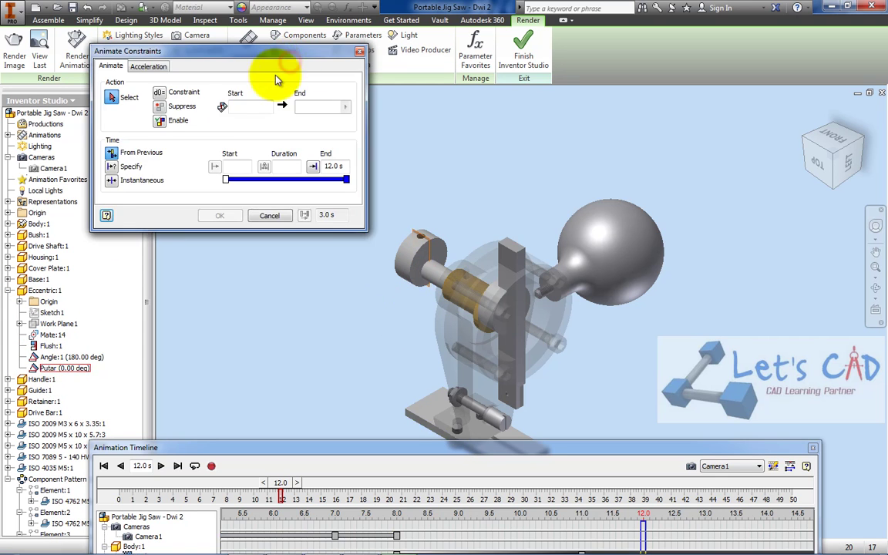
click(76, 369)
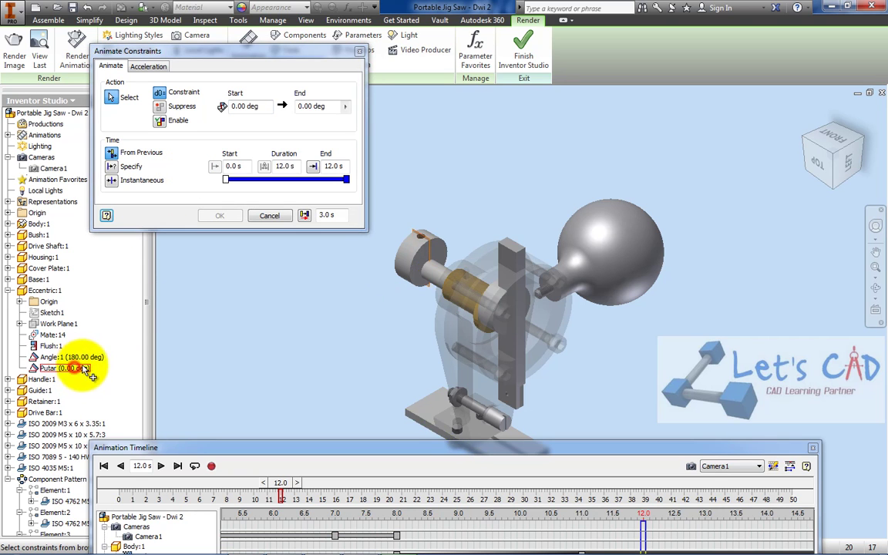
click(324, 107)
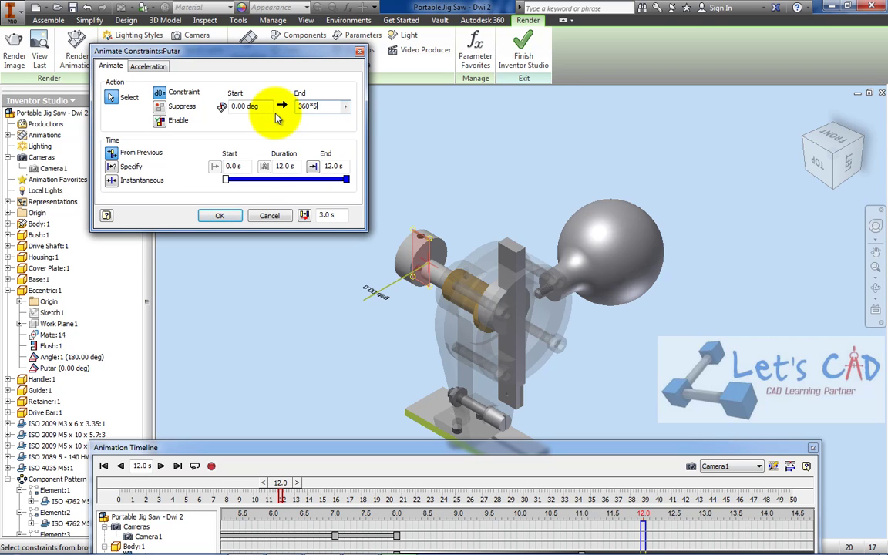
click(112, 166)
click(233, 167)
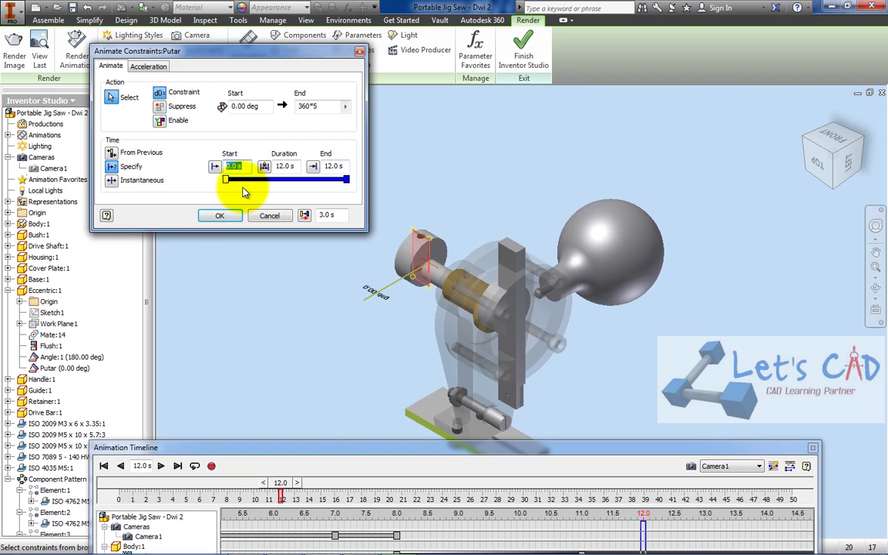
text(12)
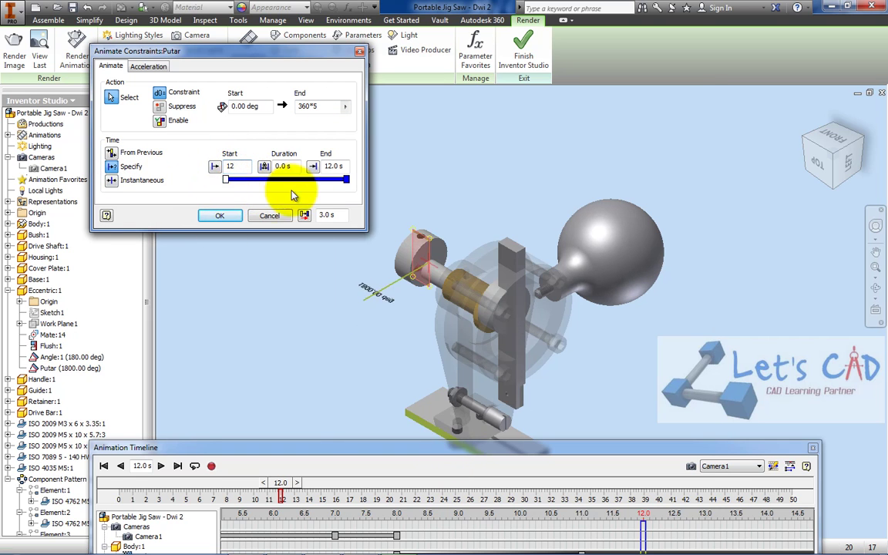
click(334, 167)
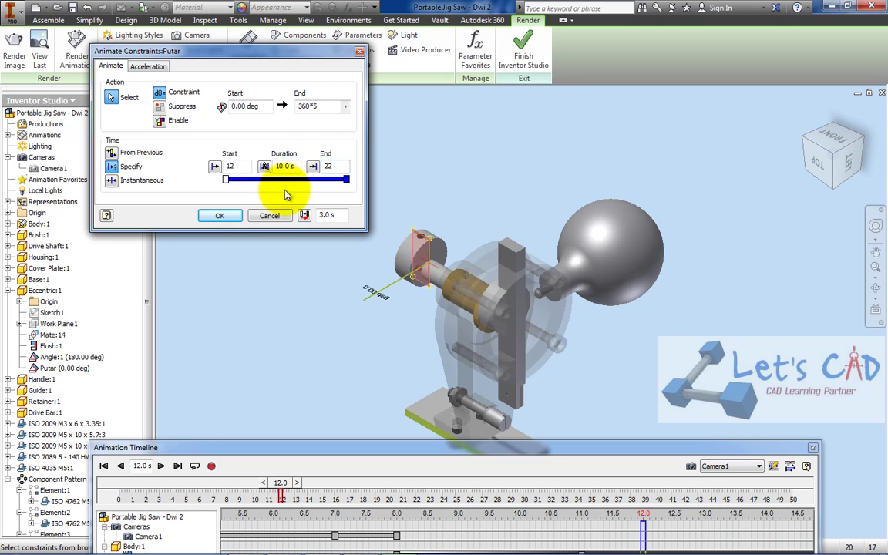
key(Tab)
click(218, 215)
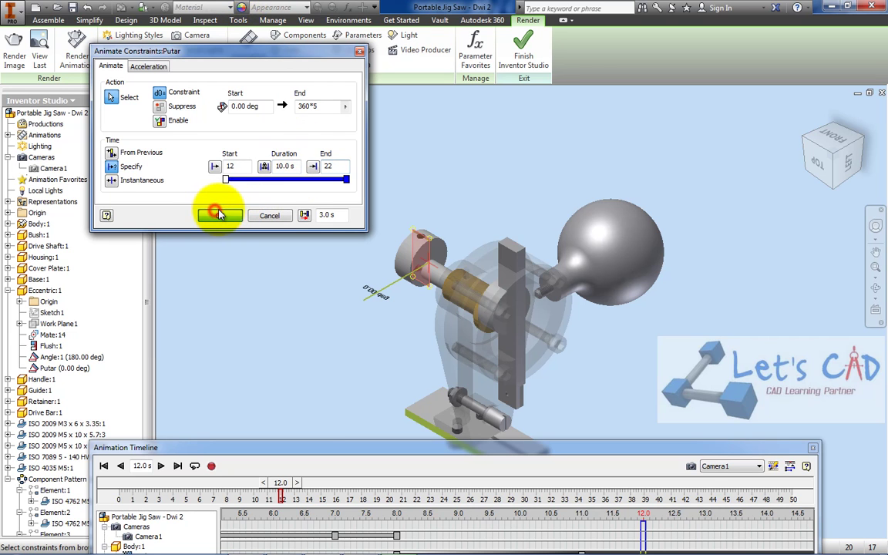
- Return the animation to 12 seconds and scrub forward to about 18 seconds to preview the eccentric's rotation
drag(408, 448, 391, 203)
drag(391, 460, 374, 457)
click(121, 222)
text(12)
click(87, 259)
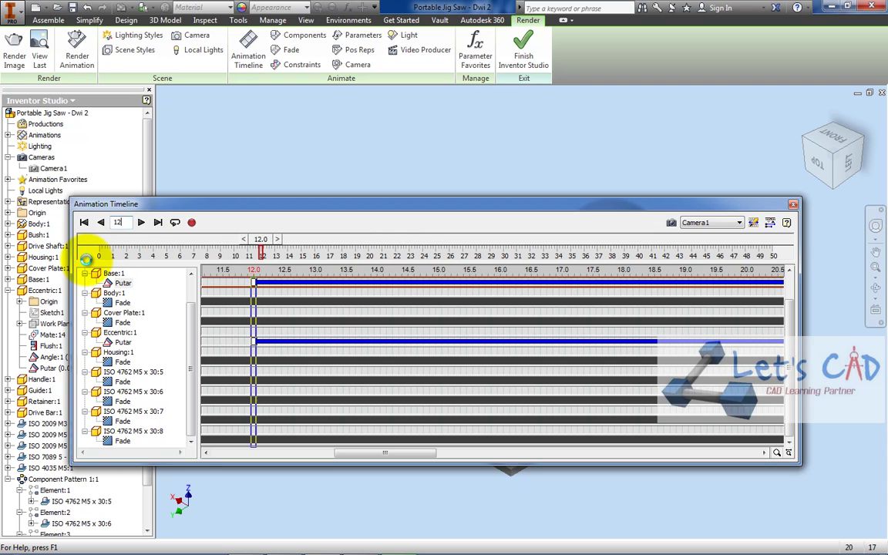
drag(288, 204, 341, 415)
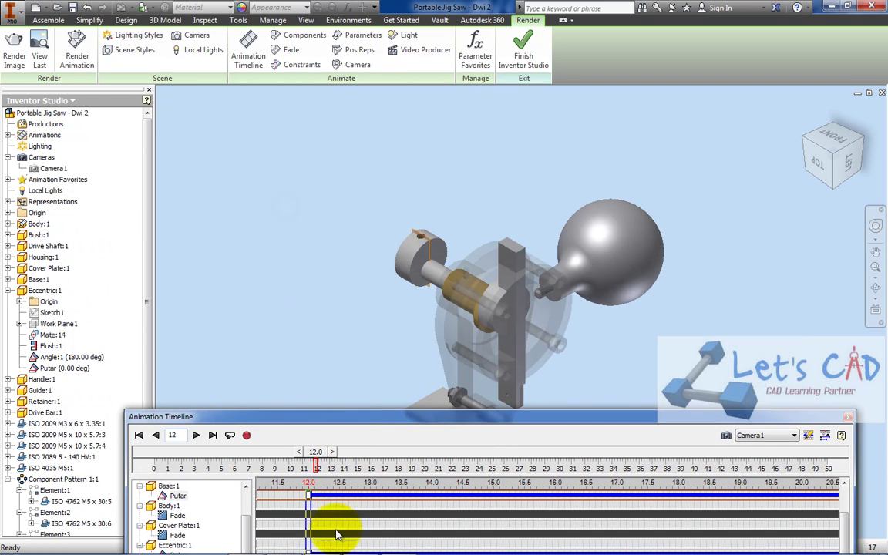
drag(308, 518, 698, 520)
- Move the animation's current time to 23 seconds, just past the end of the Putar action
drag(621, 415, 393, 159)
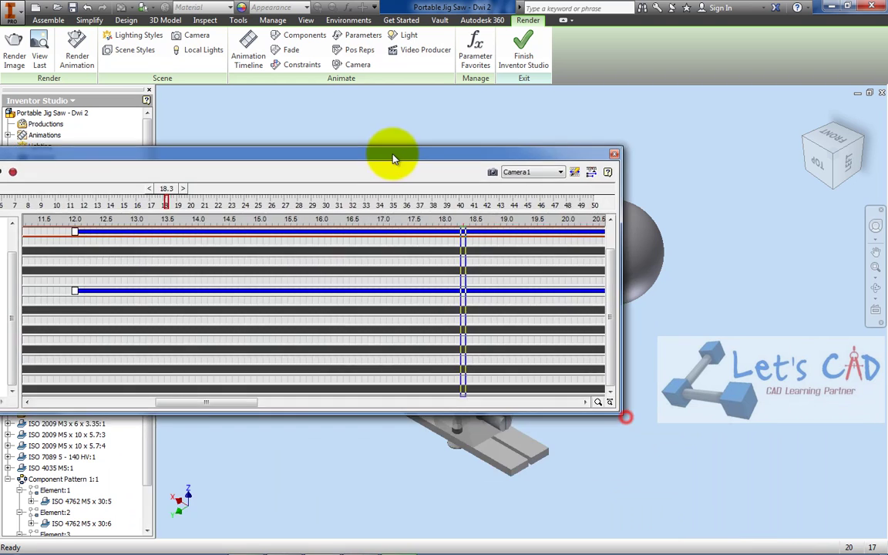
drag(245, 404, 281, 407)
drag(290, 240, 579, 245)
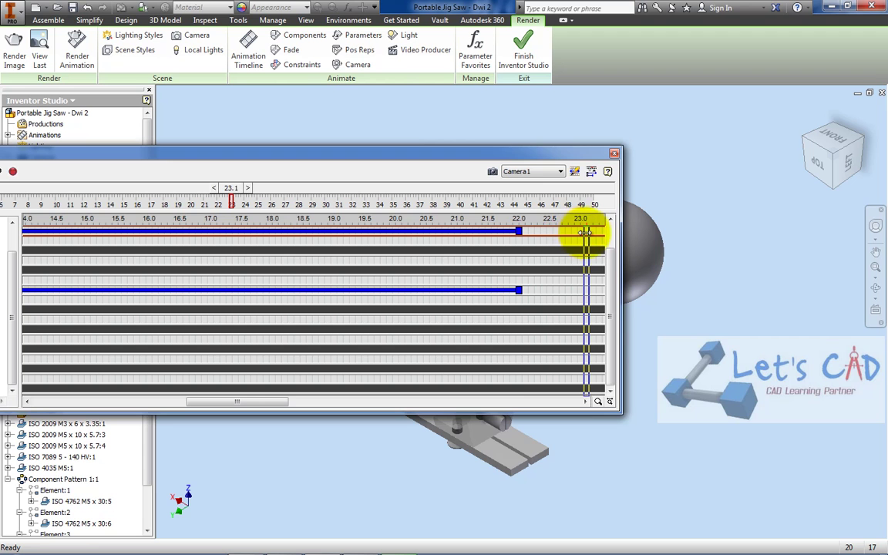
click(583, 233)
- Save the assembly and place the animation timeline clear of the jig saw model
mouse_move(420, 153)
mouse_down()
mouse_move(570, 327)
mouse_move(637, 374)
mouse_up()
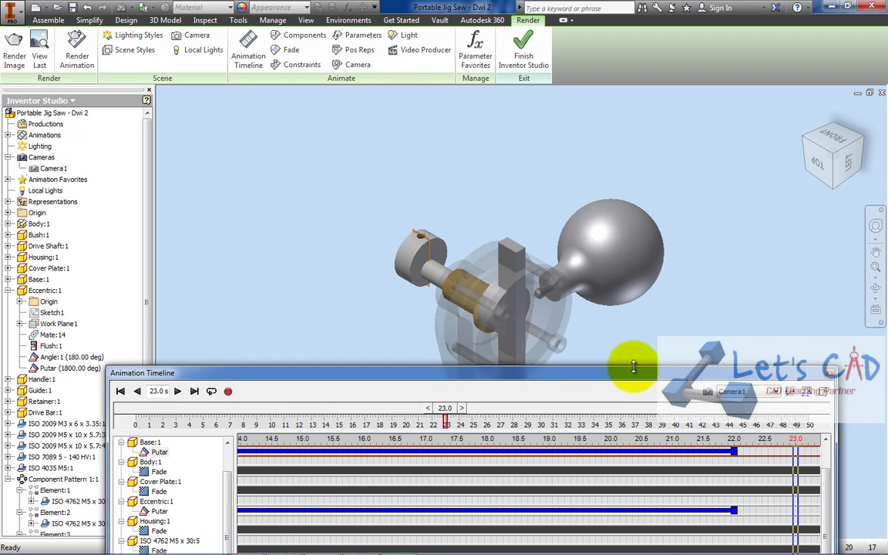
click(314, 260)
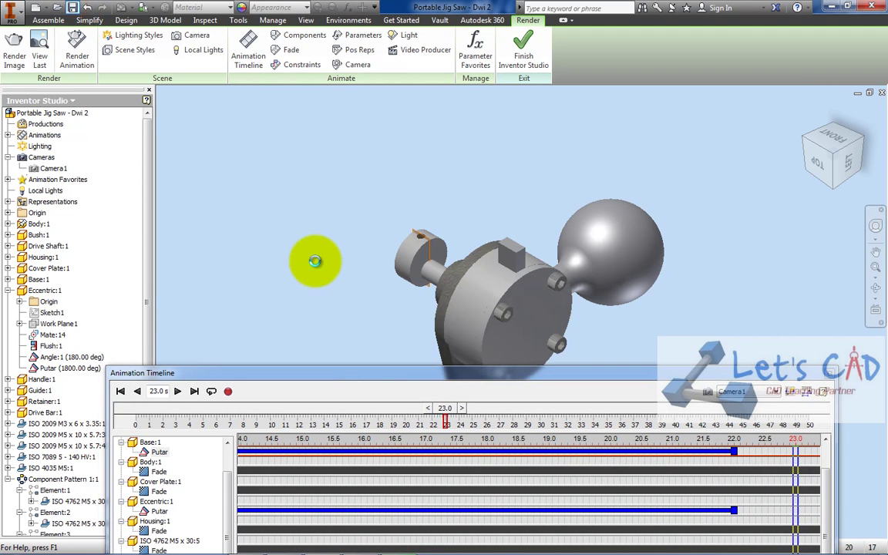
drag(557, 380, 538, 182)
click(539, 428)
drag(510, 432, 519, 430)
scroll(234, 321, up, 2)
drag(344, 183, 399, 478)
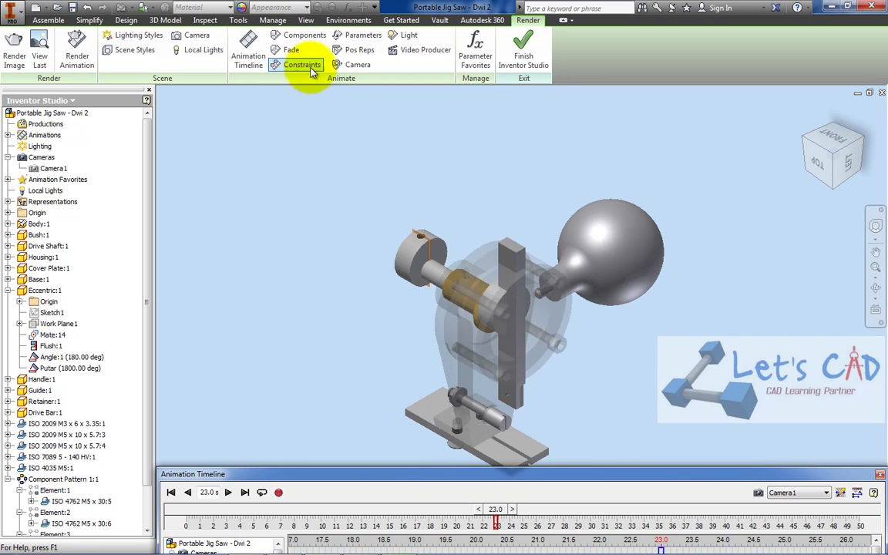
- Start a fade animation and select the body, housing, cover plate and the four ISO 4762 M5 x 30 screws
click(293, 51)
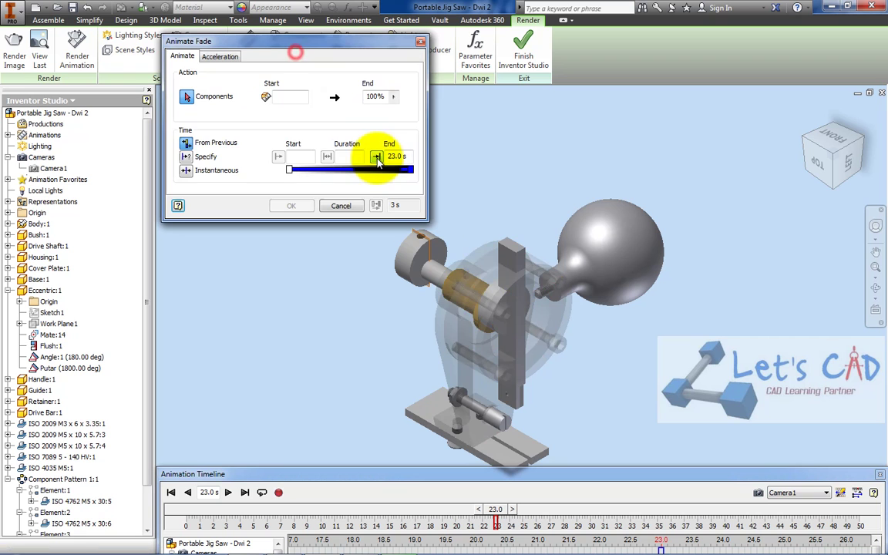
click(484, 252)
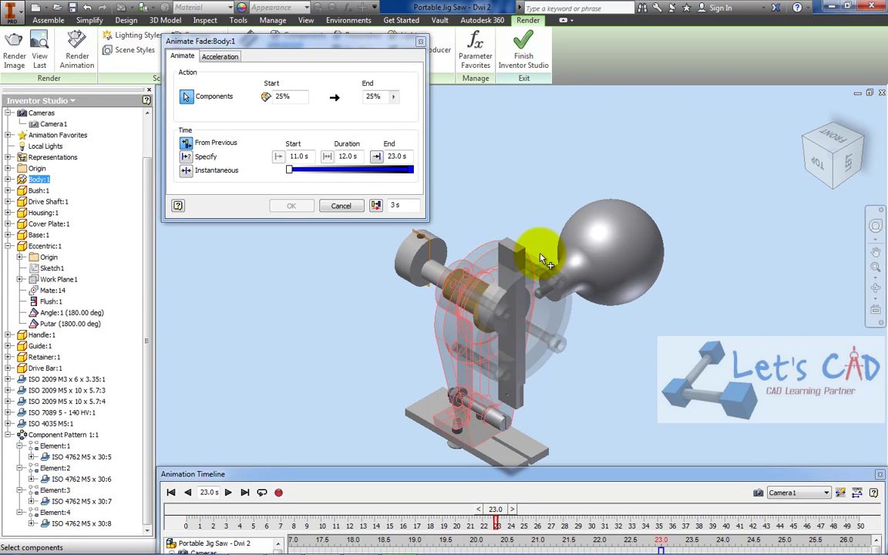
click(542, 267)
click(538, 262)
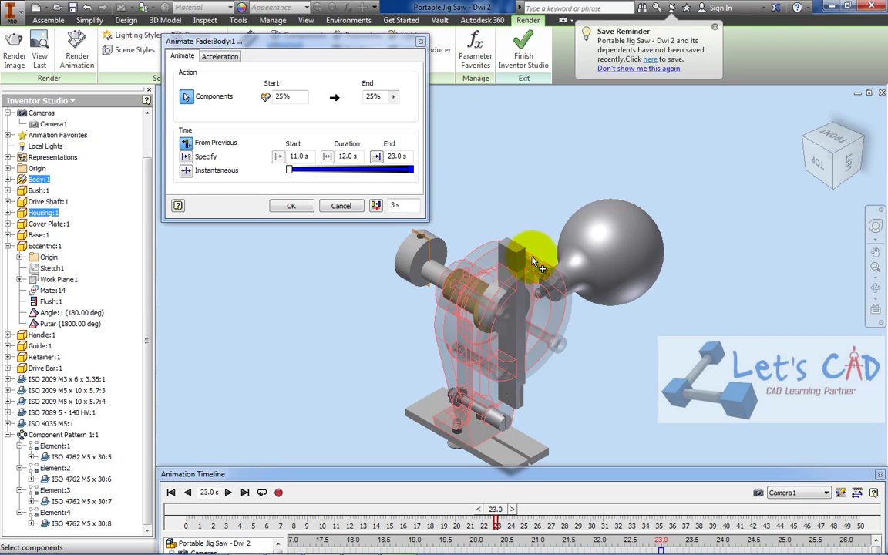
click(572, 349)
click(555, 299)
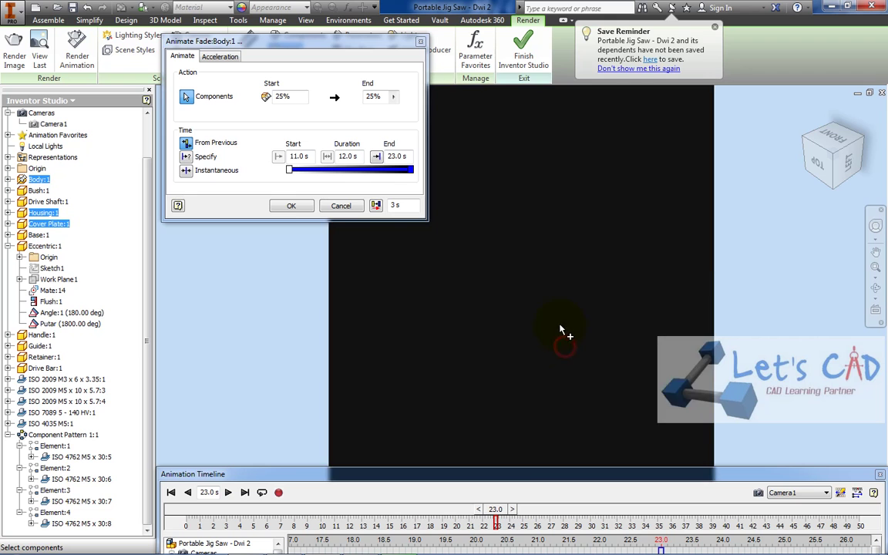
click(553, 286)
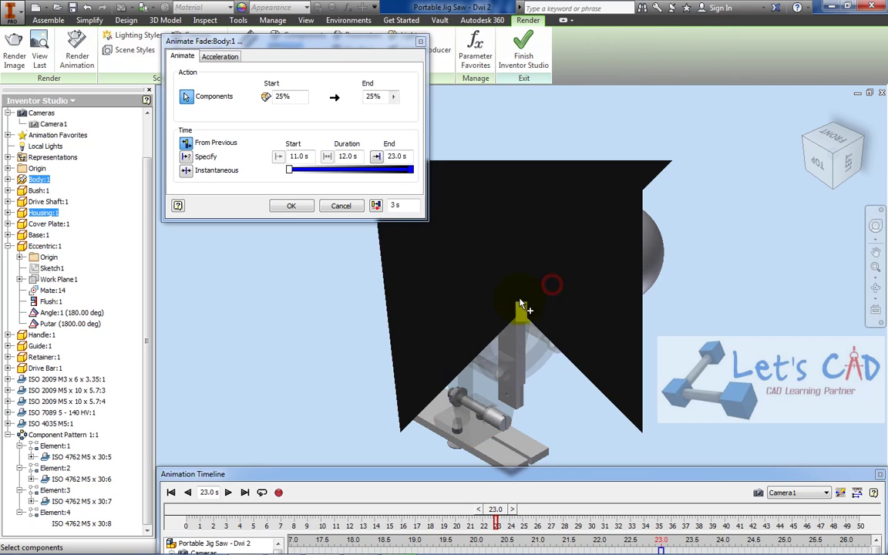
click(507, 313)
click(509, 377)
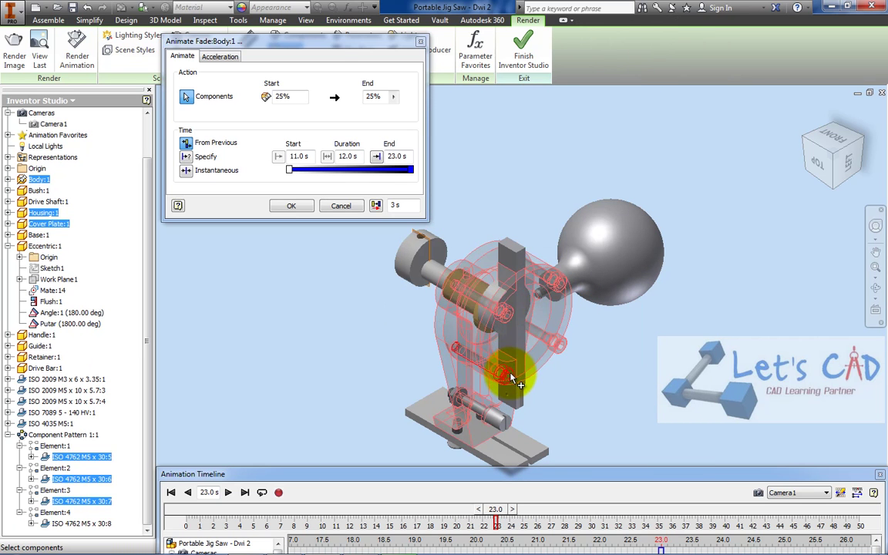
click(512, 378)
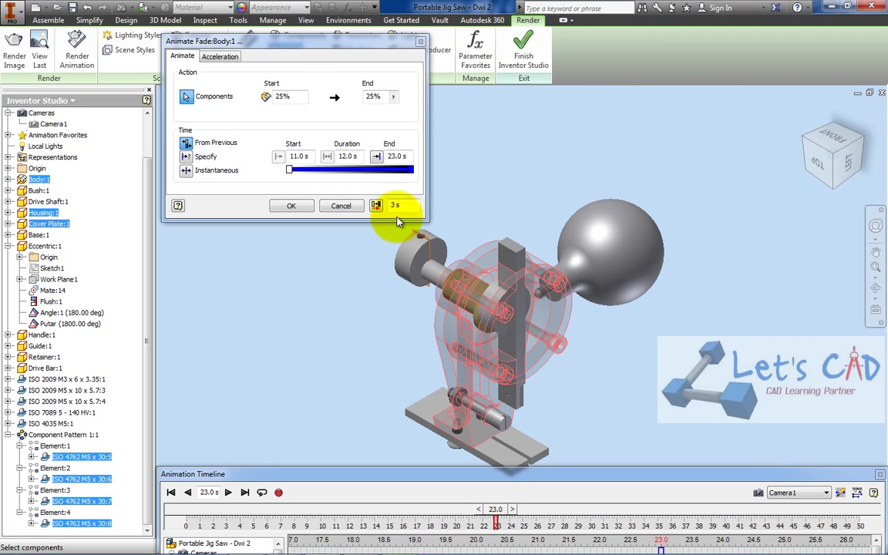
- Set the fade's end value to 100%, specify its timing from 23 to 25 seconds, and apply it
double_click(385, 96)
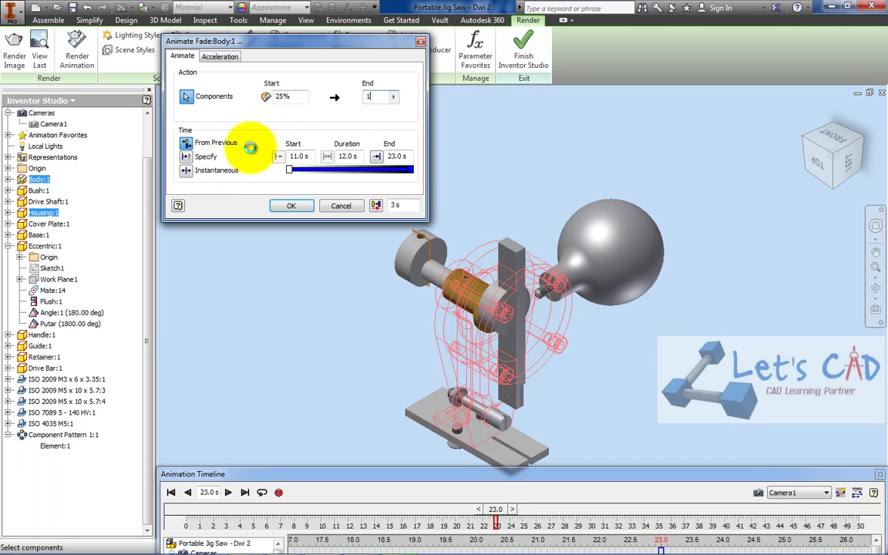
text(10)
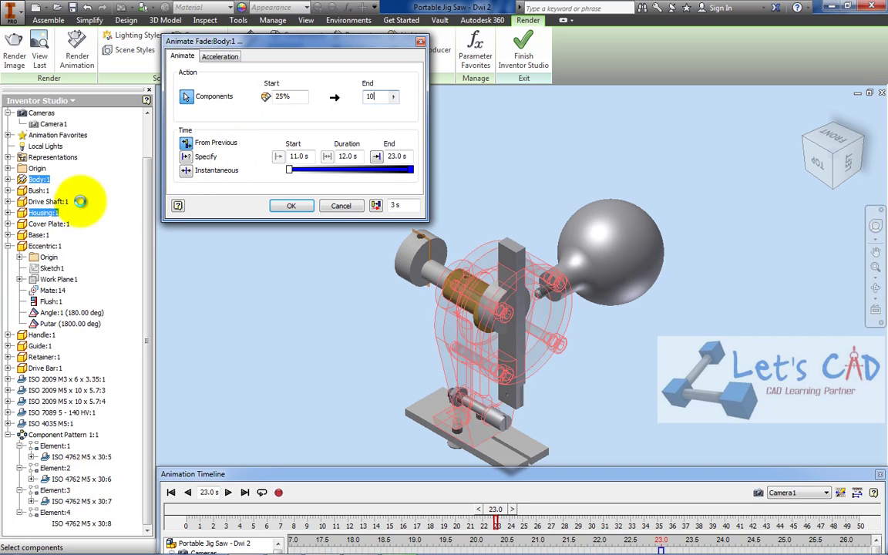
text(0)
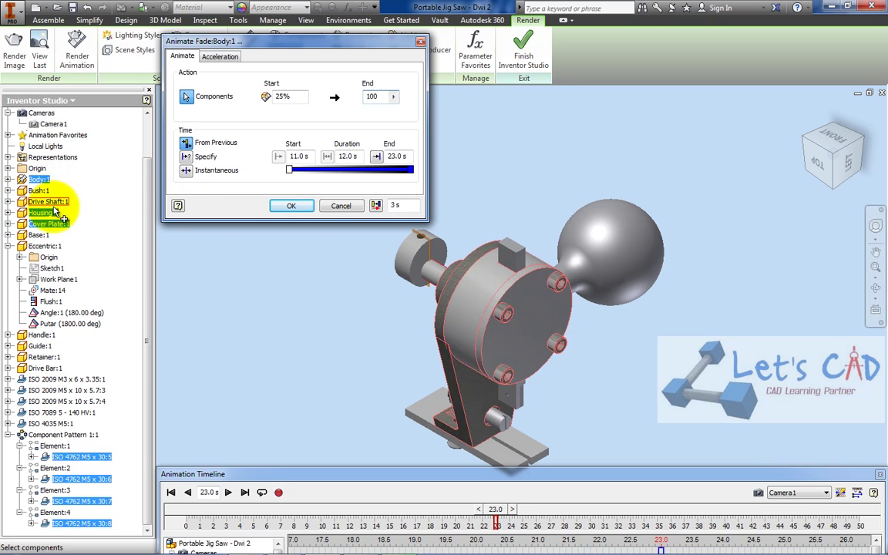
click(197, 158)
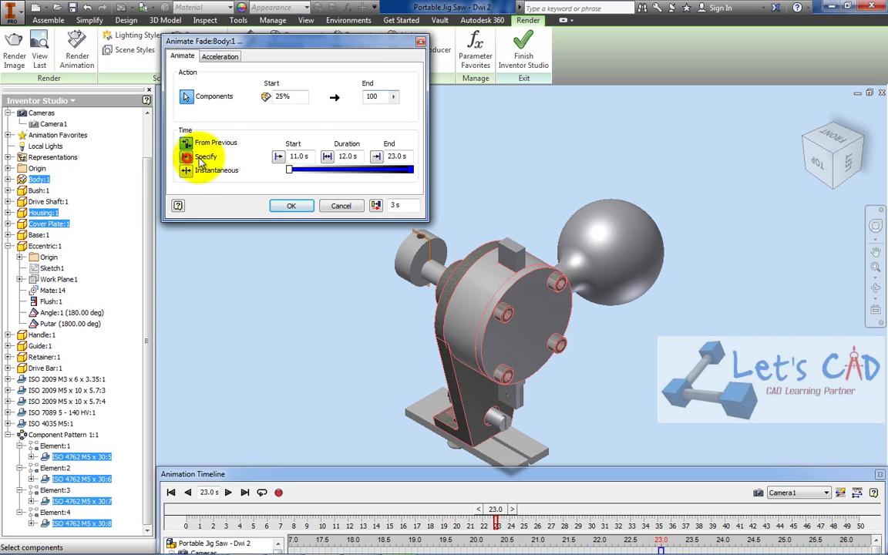
click(303, 156)
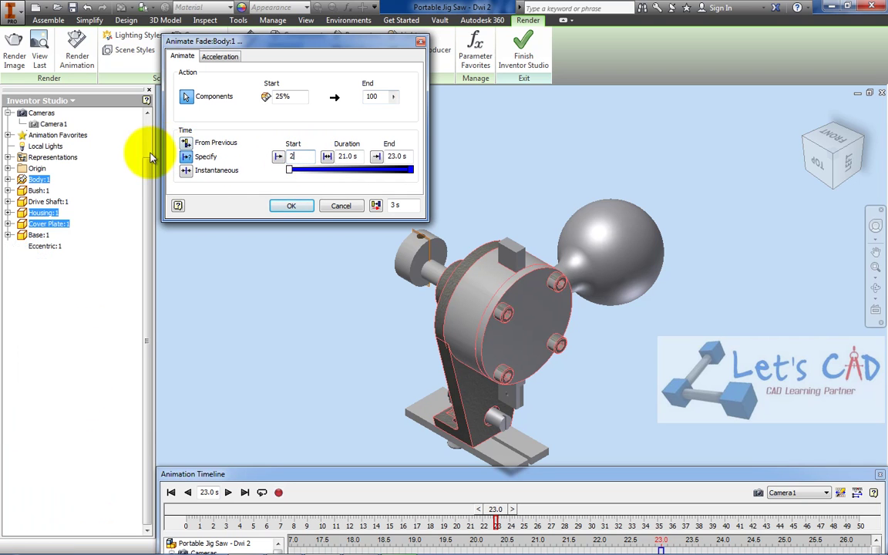
text(23)
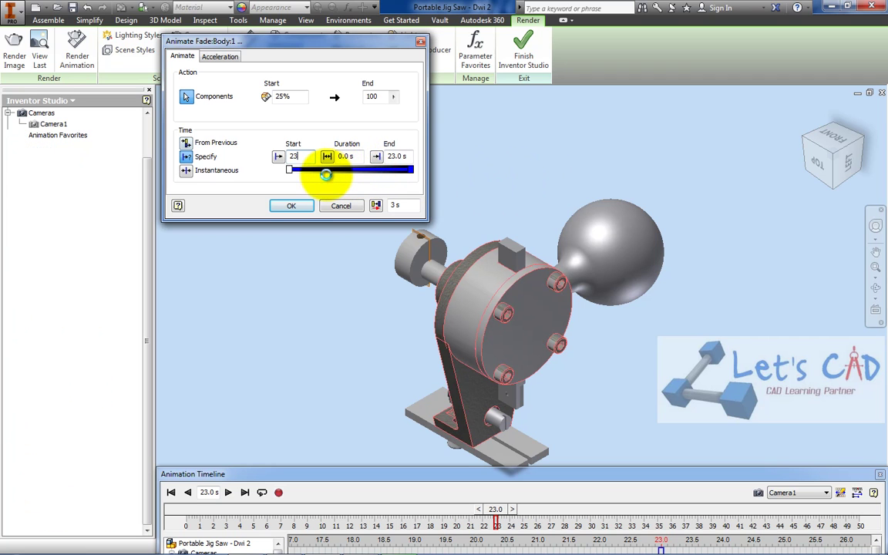
double_click(396, 157)
text(25)
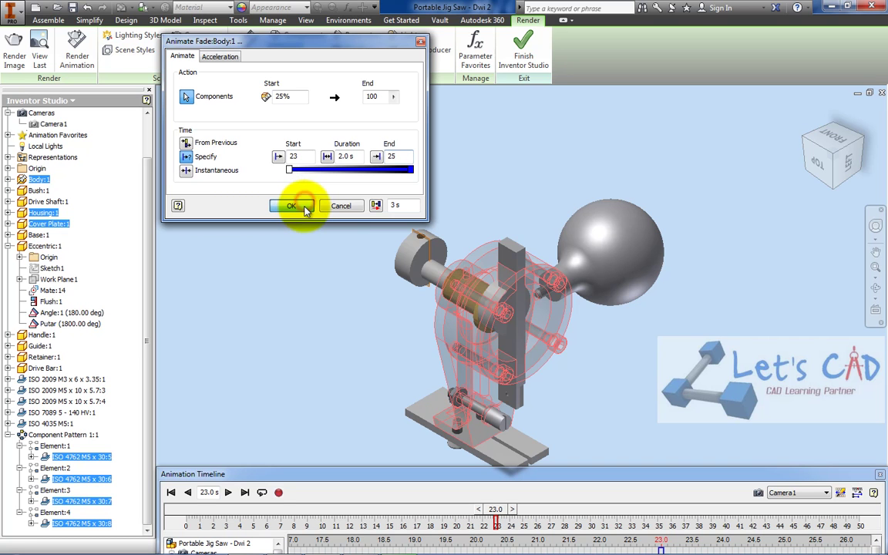
click(291, 206)
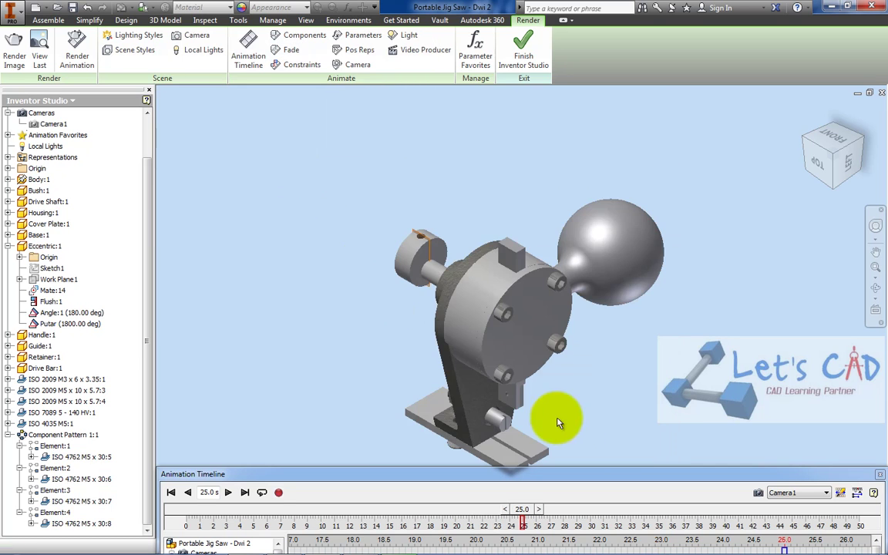
- Move the animation's current time to 26 seconds on the timeline
drag(677, 472, 774, 376)
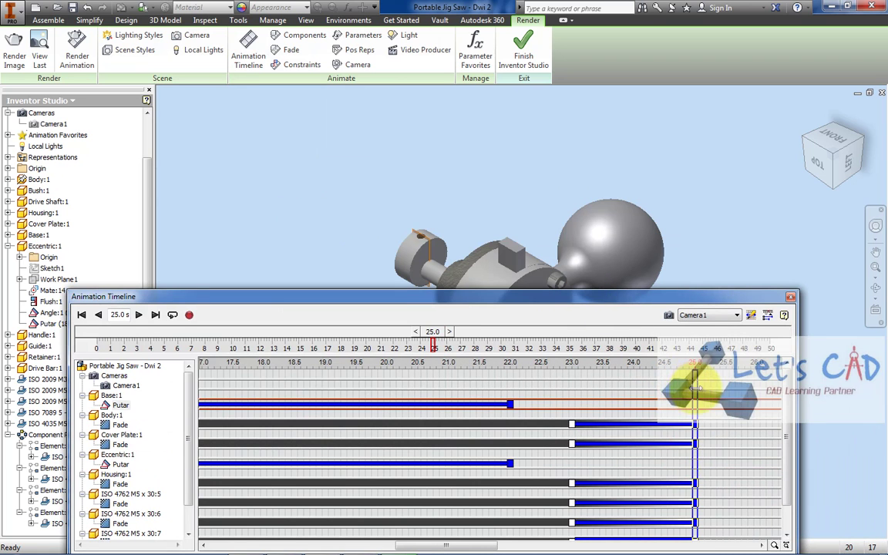
drag(719, 390, 757, 382)
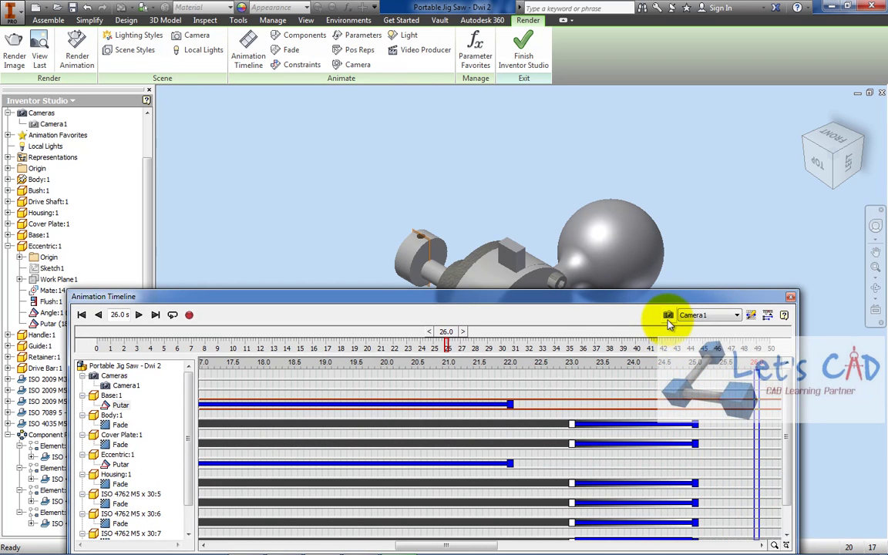
- Review the camera, fade and rotation actions on the timeline from about 6.7 to 13.5 seconds and near the animation's end
drag(604, 300, 607, 114)
drag(461, 361, 339, 361)
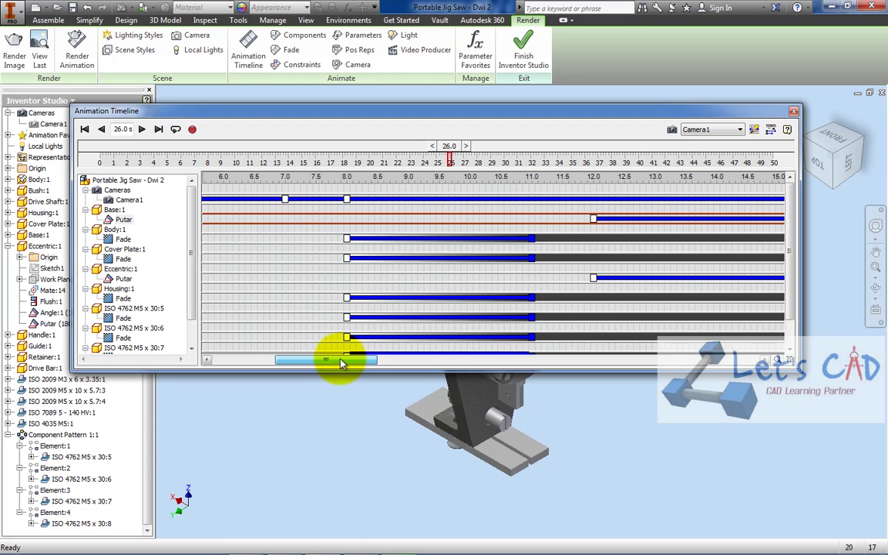
double_click(119, 129)
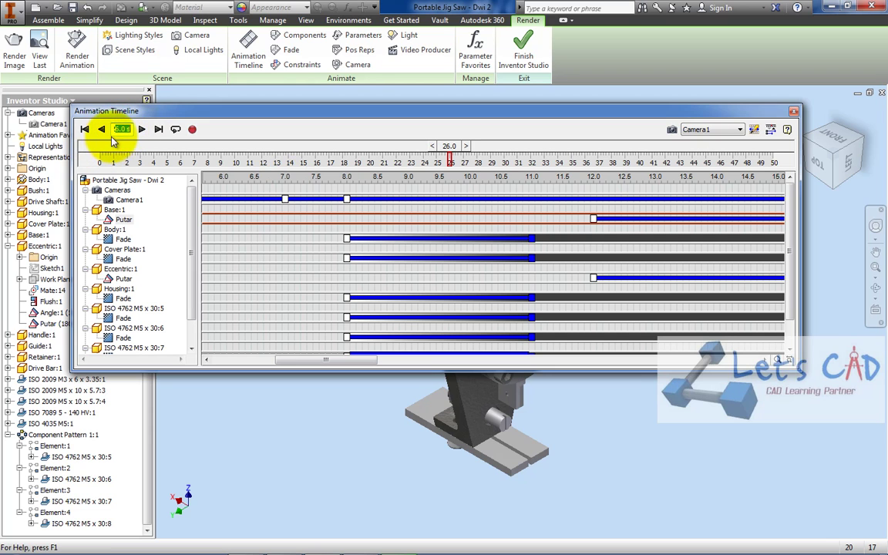
click(84, 129)
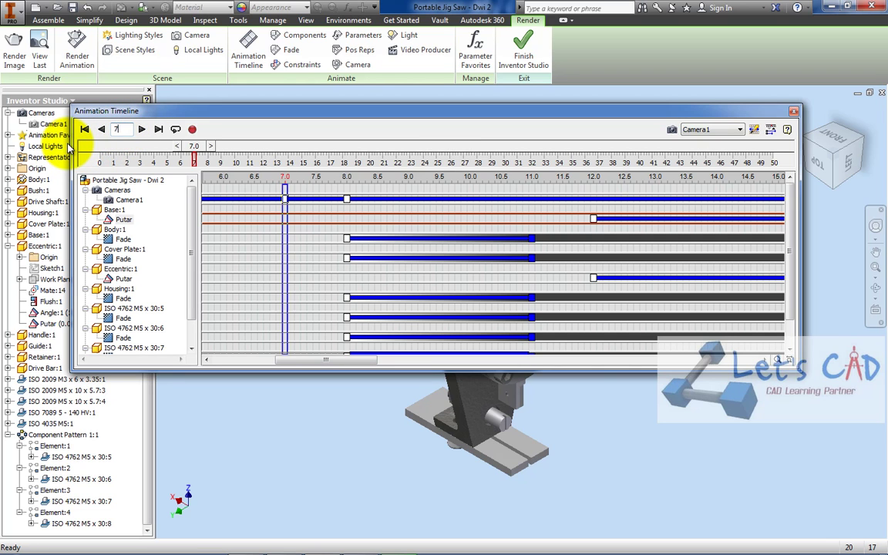
drag(284, 210, 267, 218)
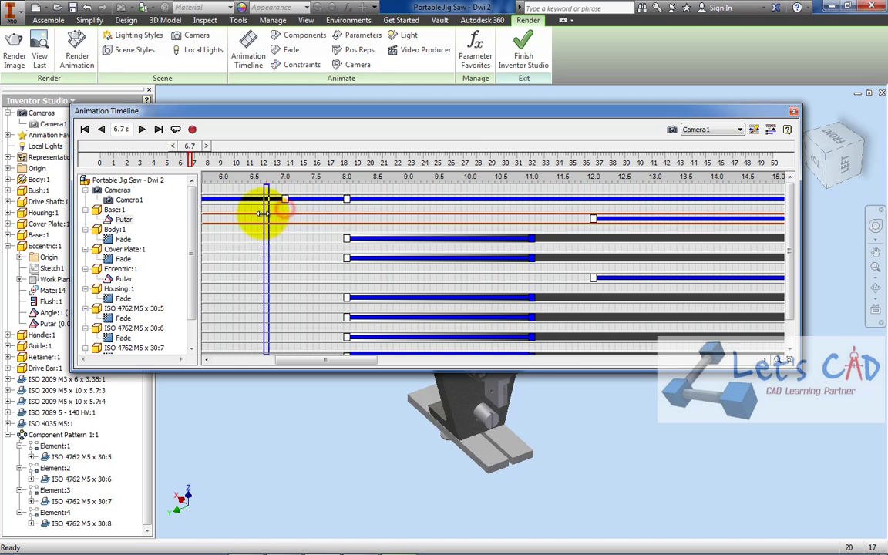
drag(277, 108, 276, 31)
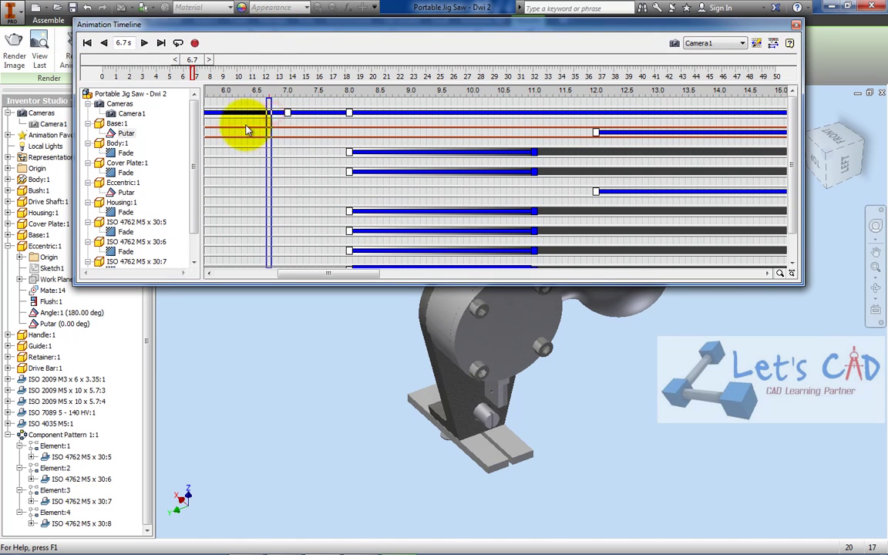
mouse_move(266, 122)
mouse_down()
mouse_move(348, 138)
mouse_move(376, 128)
mouse_move(687, 136)
mouse_up()
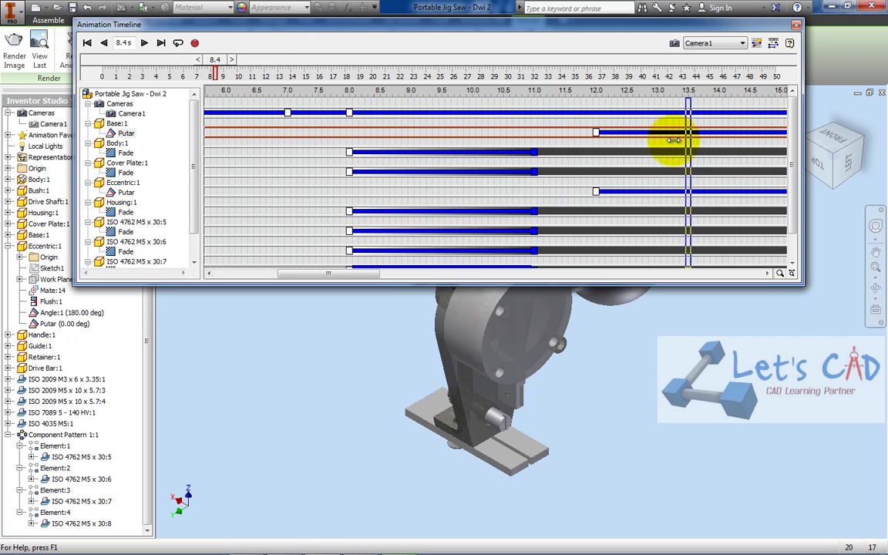
click(375, 115)
drag(364, 272, 451, 257)
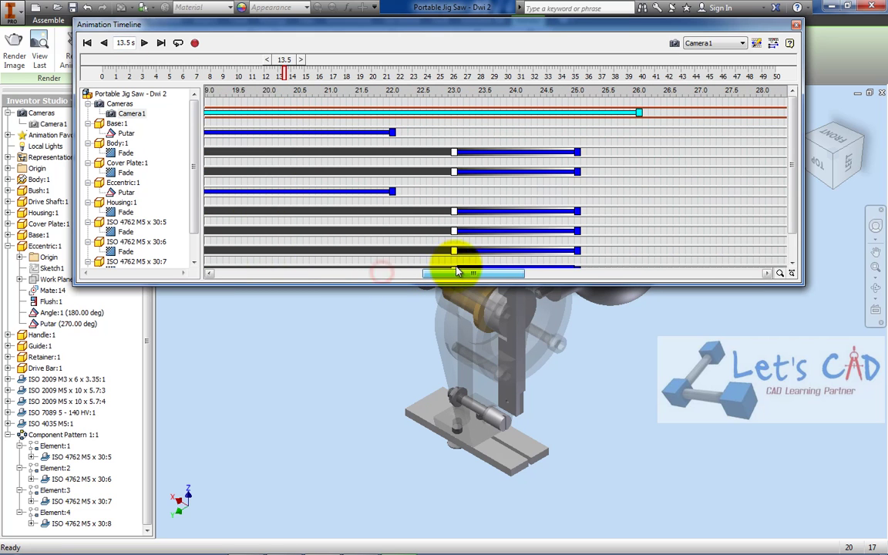
- Set the animation's current time to 26 seconds and move the timeline clear of the jig saw model
double_click(132, 43)
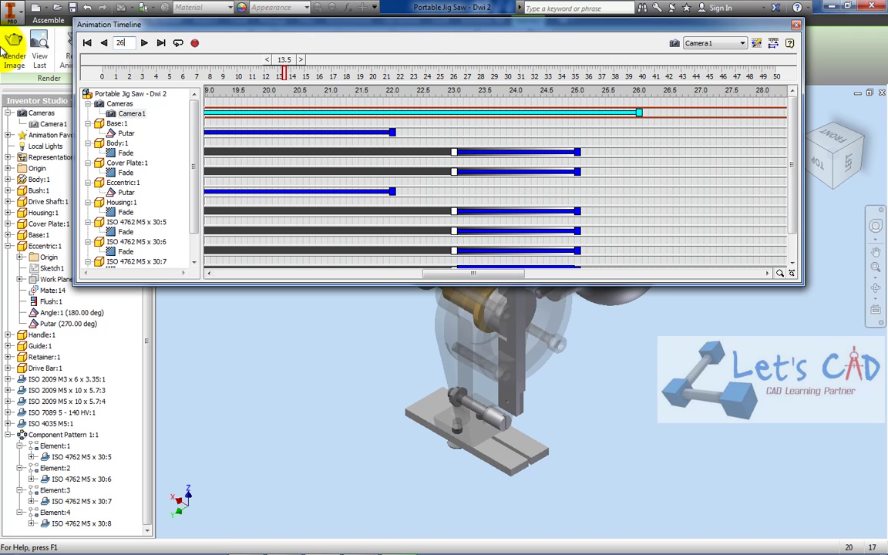
text(26)
key(Return)
drag(549, 29, 612, 332)
mouse_move(705, 421)
mouse_down()
mouse_move(828, 409)
mouse_move(735, 425)
mouse_move(763, 416)
mouse_up()
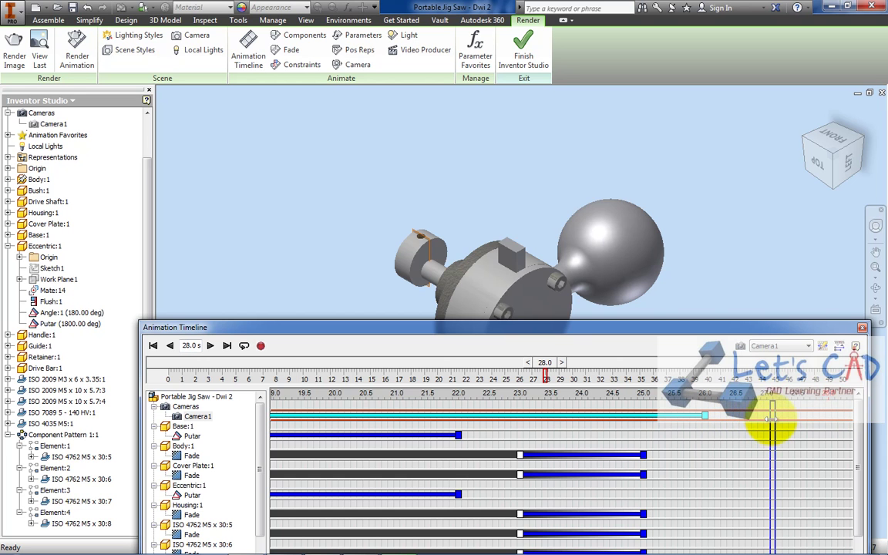
drag(688, 324, 654, 297)
mouse_move(739, 399)
mouse_down()
mouse_move(631, 416)
mouse_move(673, 417)
mouse_up()
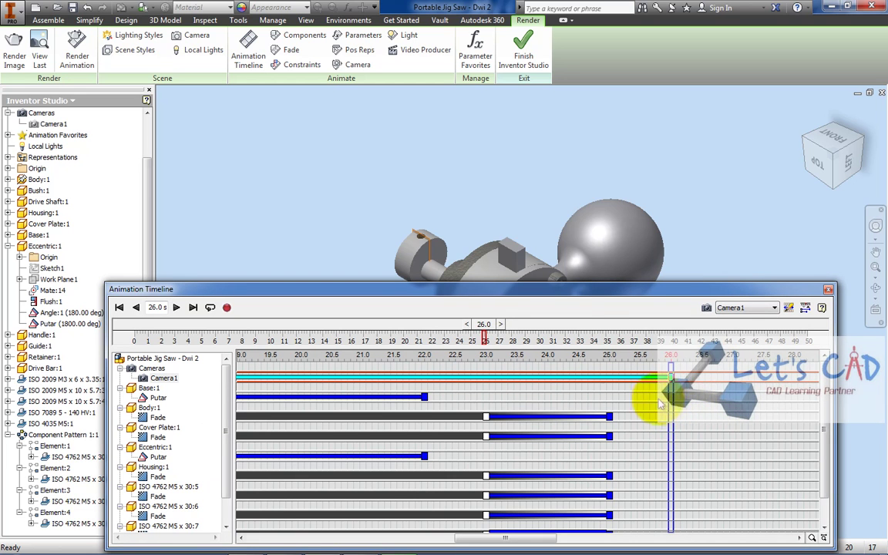
drag(532, 294, 575, 450)
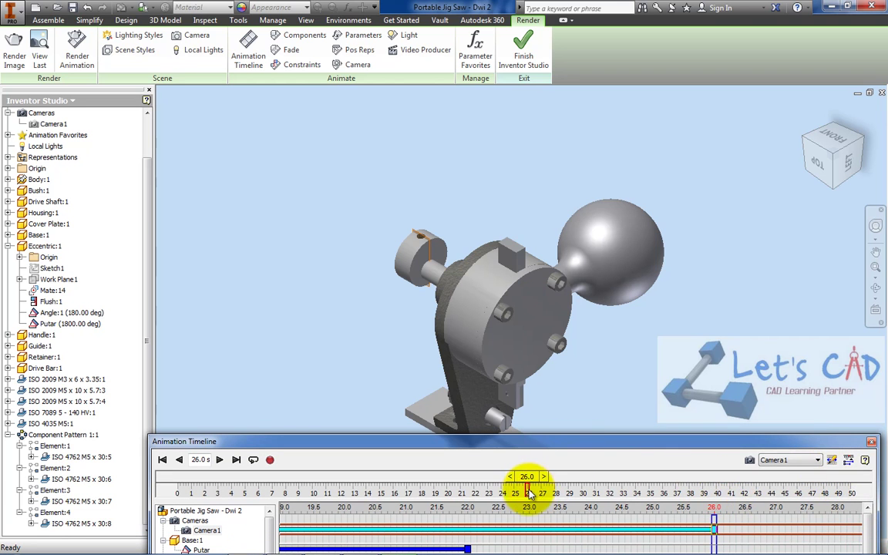
- Set the animation length to the current time of 26 seconds and save the assembly
click(832, 461)
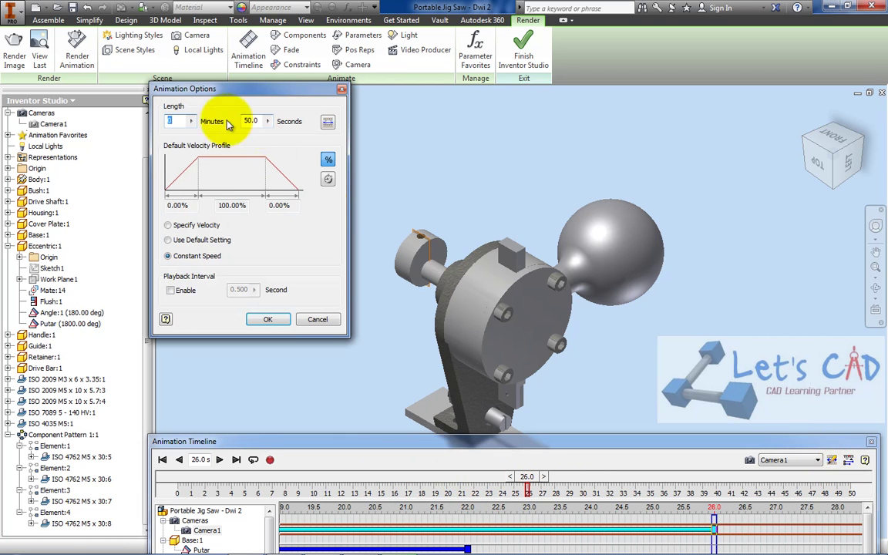
click(327, 123)
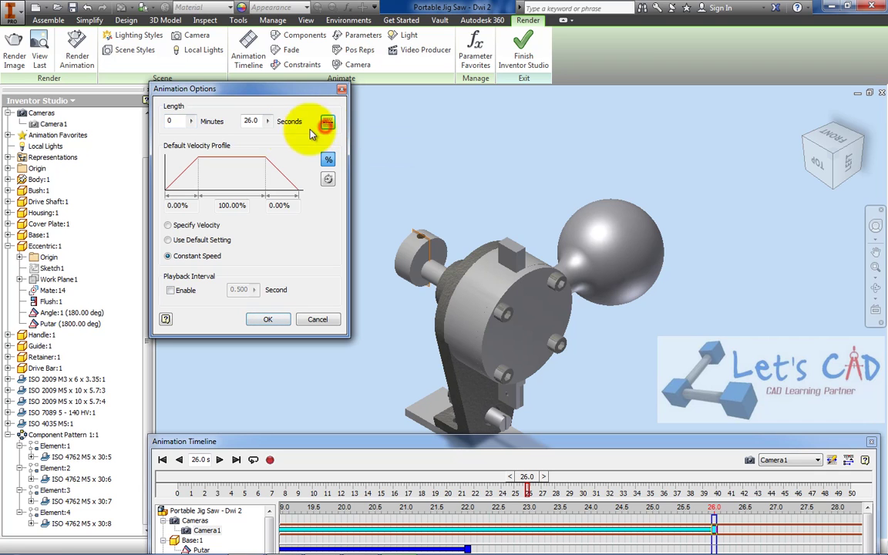
click(270, 323)
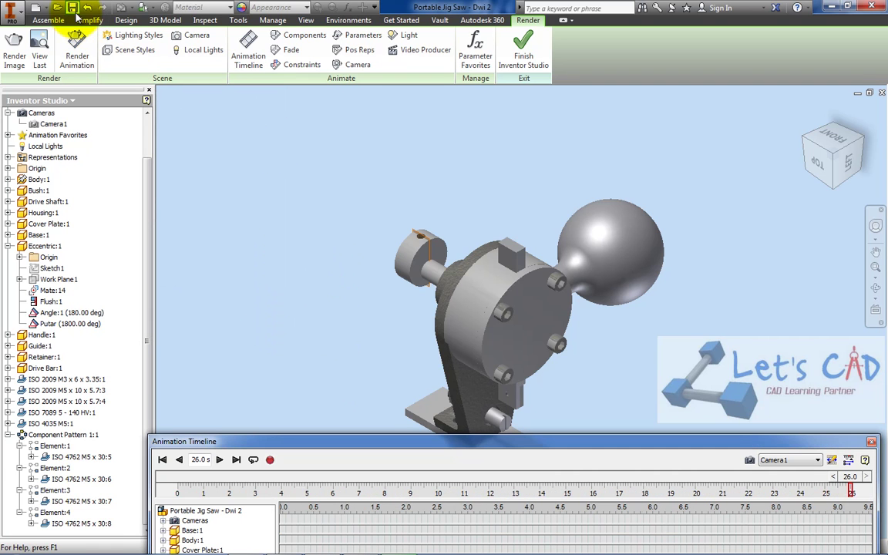
- Close the animation timeline and restart Autodesk Inventor Professional 2014
mouse_move(285, 545)
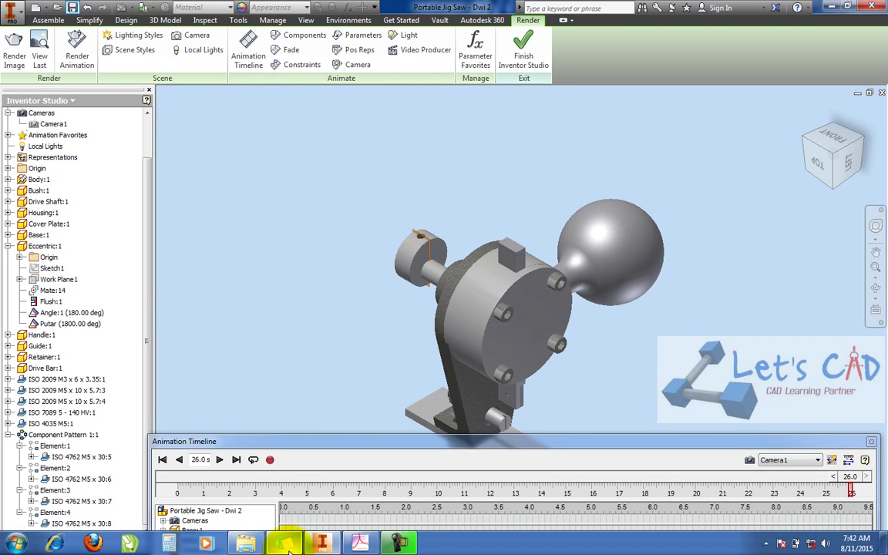
click(870, 444)
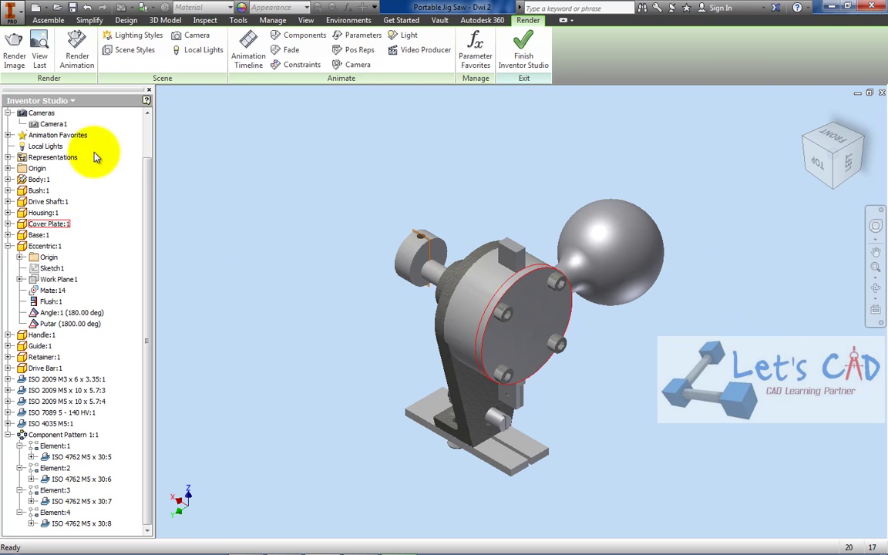
drag(149, 169, 149, 131)
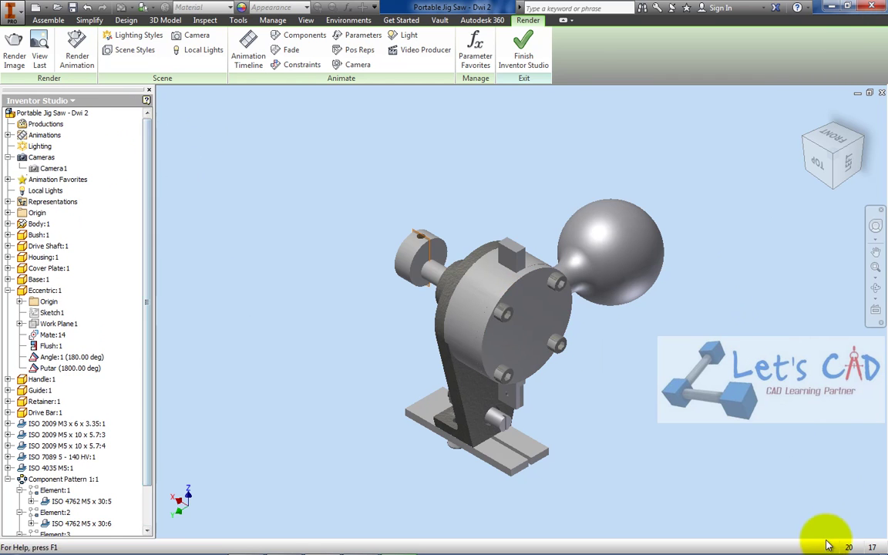
click(871, 6)
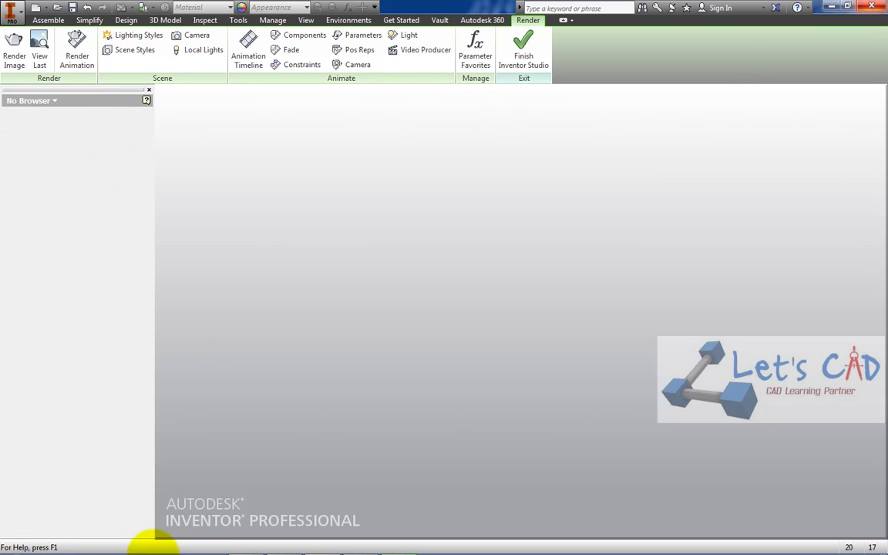
right_click(322, 543)
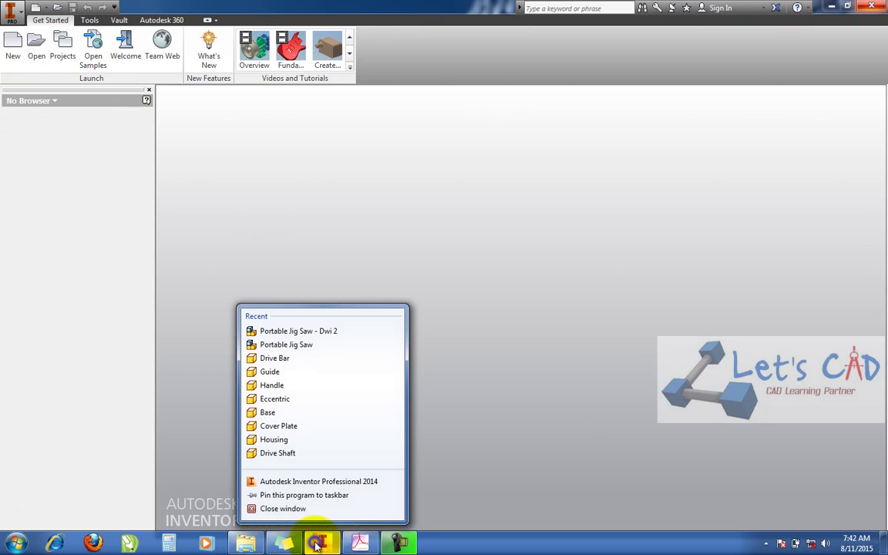
click(328, 484)
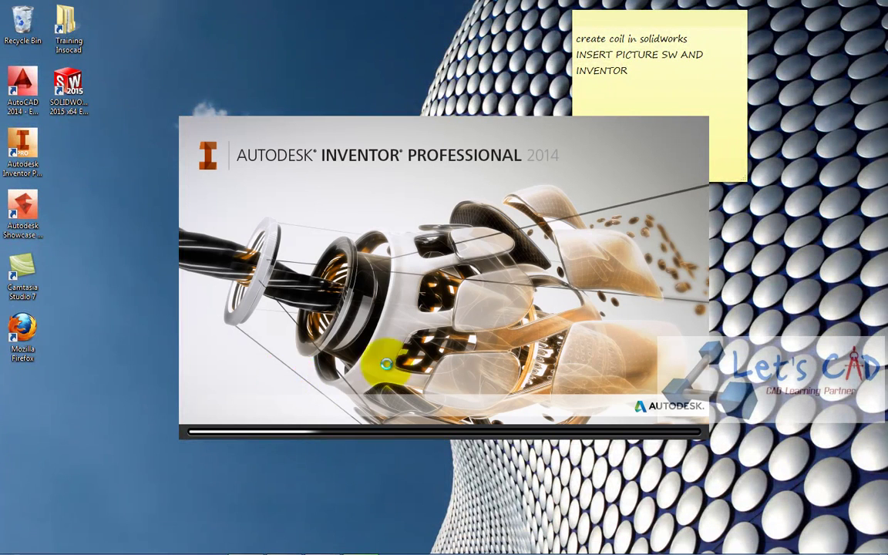
click(625, 25)
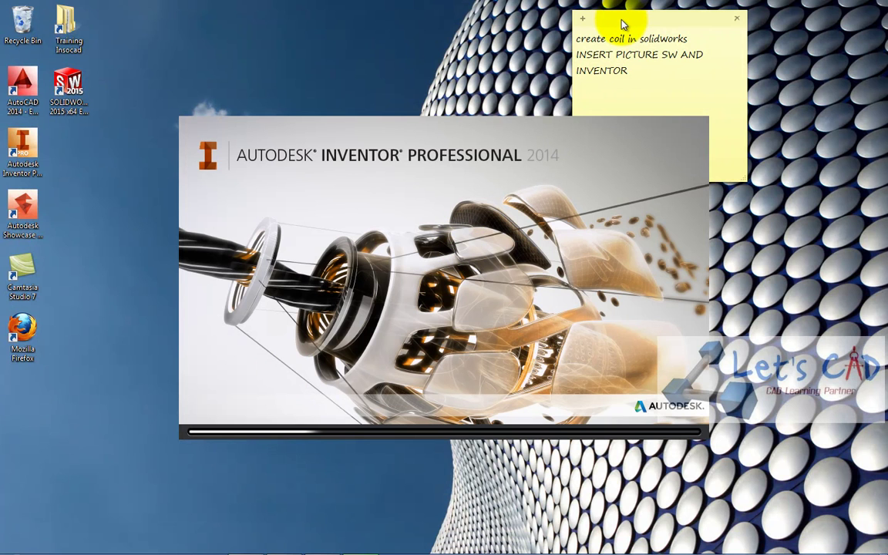
mouse_move(370, 549)
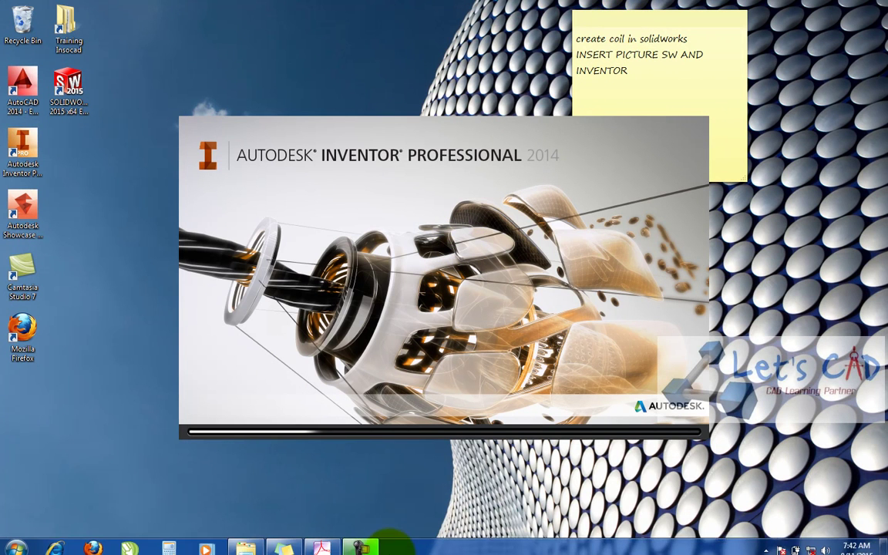
click(363, 544)
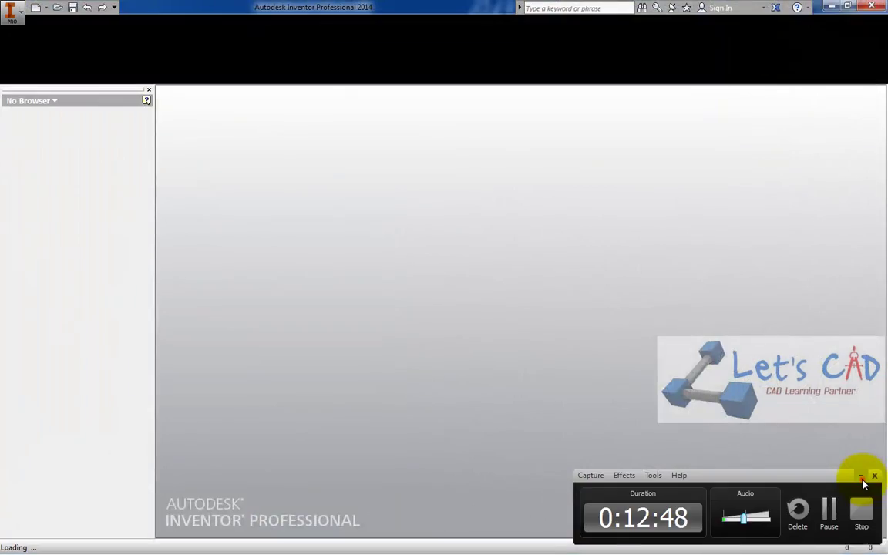
click(861, 477)
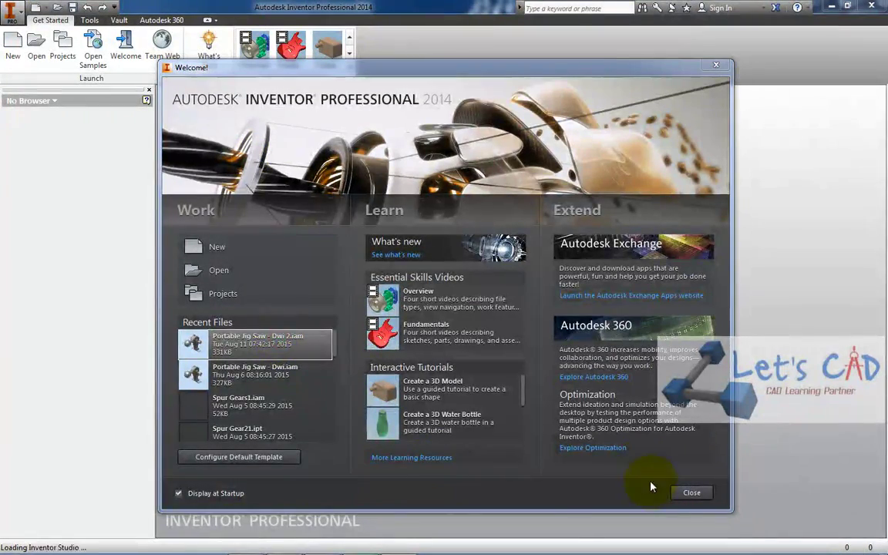
- Dismiss the welcome screen, reopen the Portable Jig Saw - Dwi 2 assembly and hide the XZ Plane of Eccentric:1
click(674, 495)
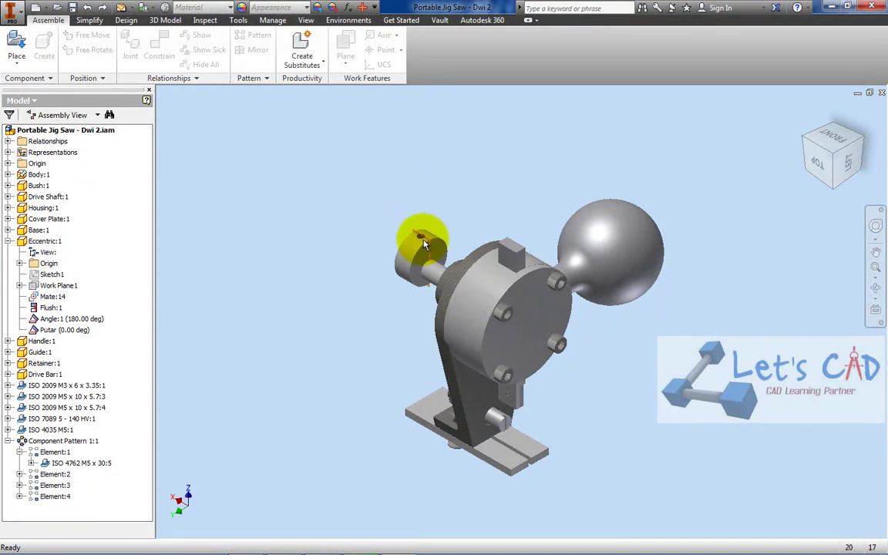
click(424, 245)
scroll(420, 242, down, 3)
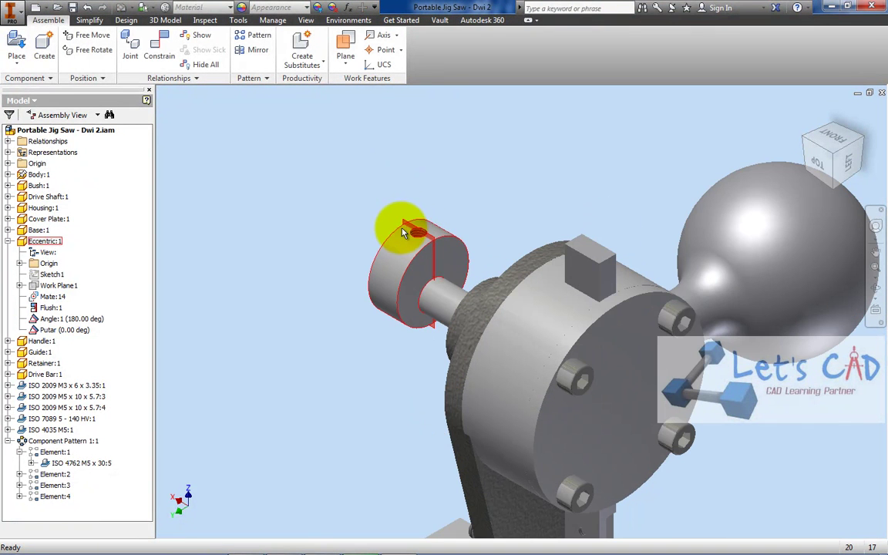
click(411, 233)
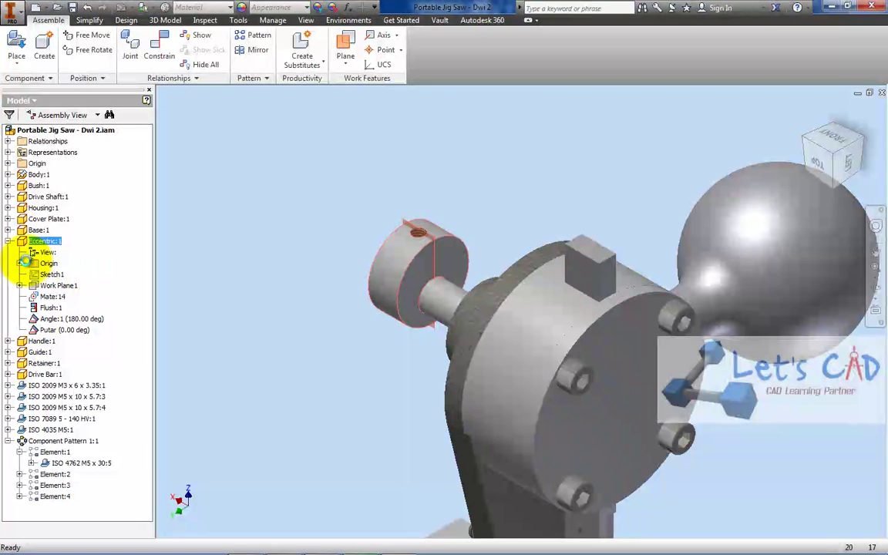
click(20, 262)
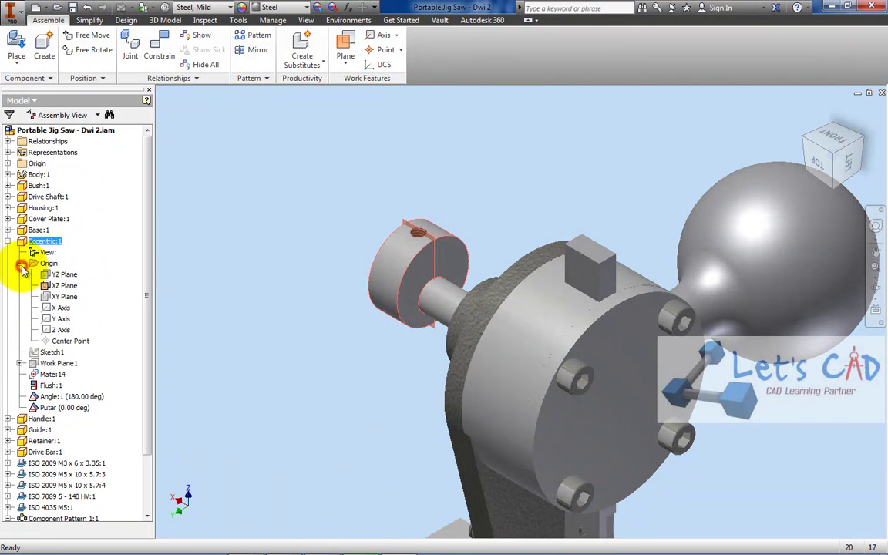
right_click(59, 285)
click(91, 337)
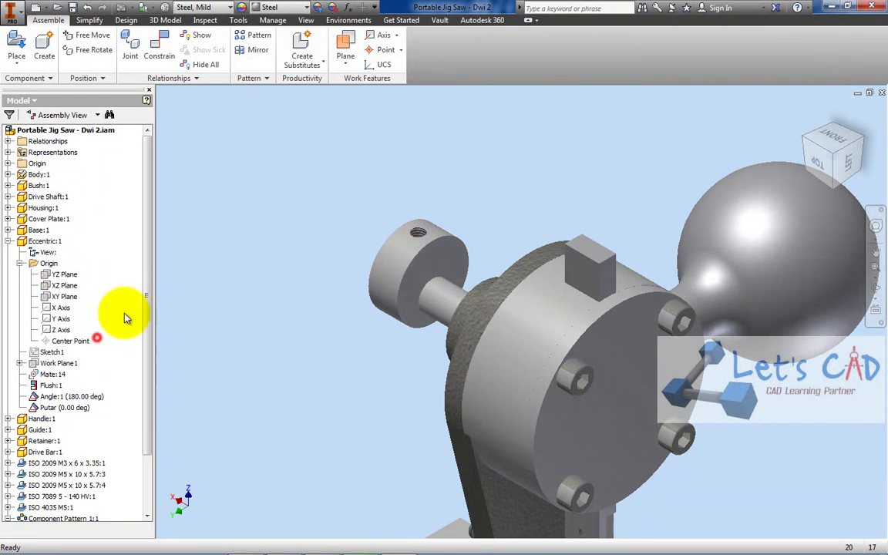
click(248, 186)
- Save the changes to the assembly and its dependent Eccentric part
click(73, 7)
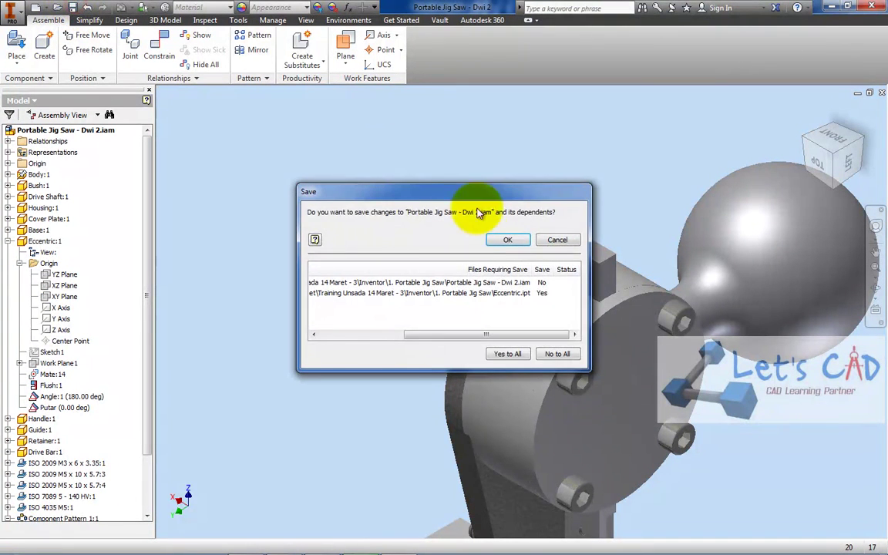
click(495, 245)
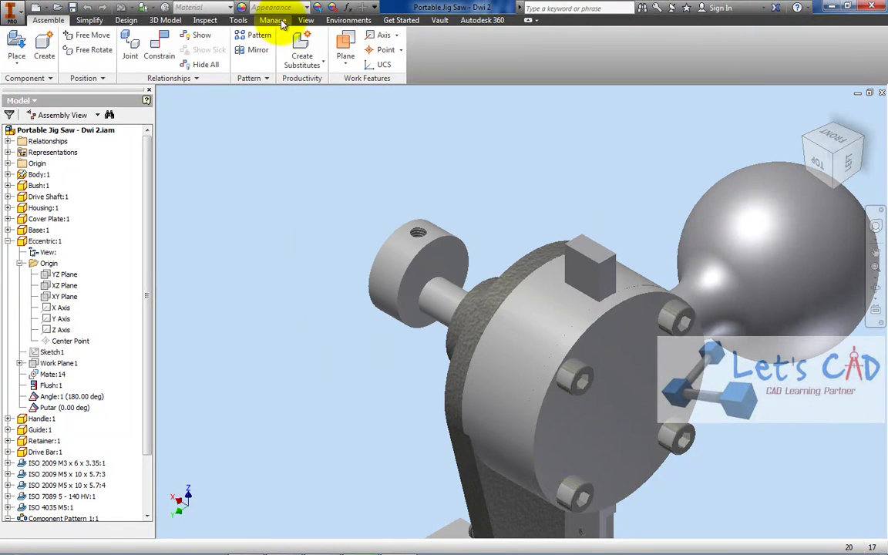
- Return the assembly to the Inventor Studio environment and show its animation timeline
click(343, 20)
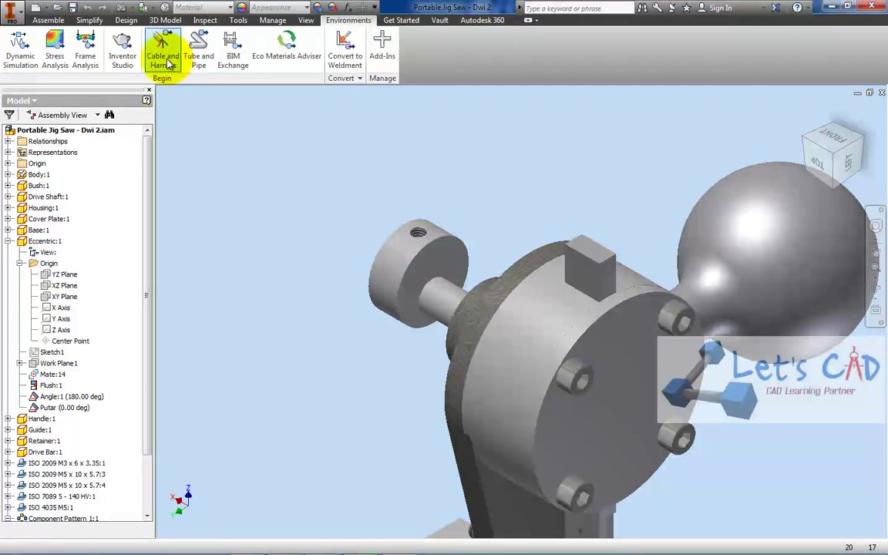
click(124, 54)
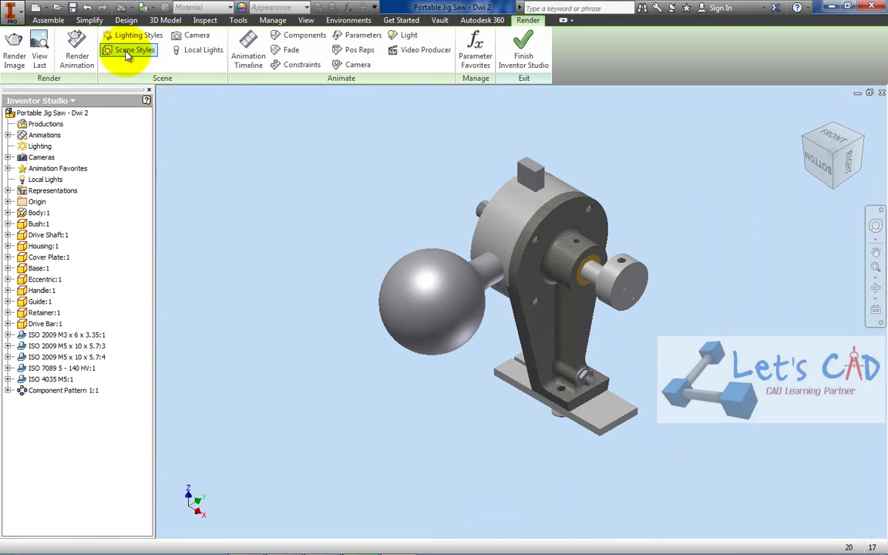
click(245, 68)
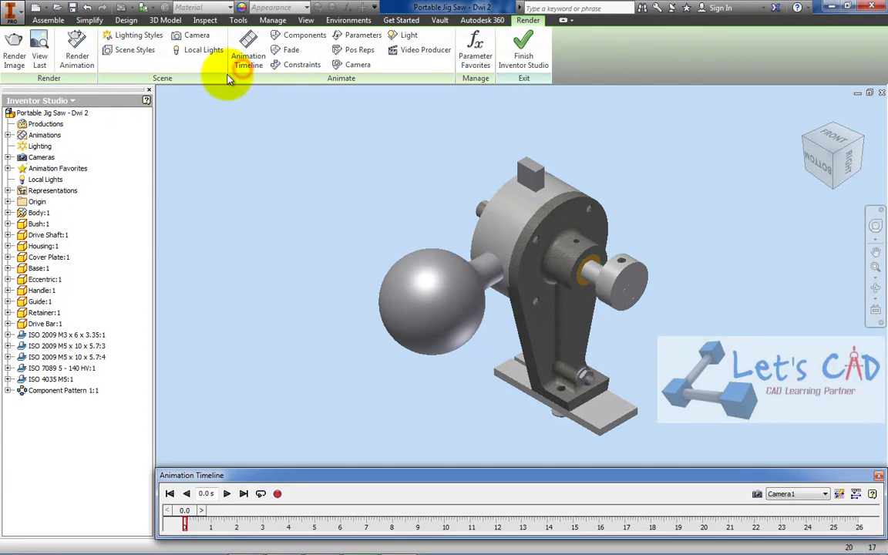
- Set up an animation render from Camera1 at 1024 × 768 over the entire animation time range, with Preview: No Render enabled
click(277, 494)
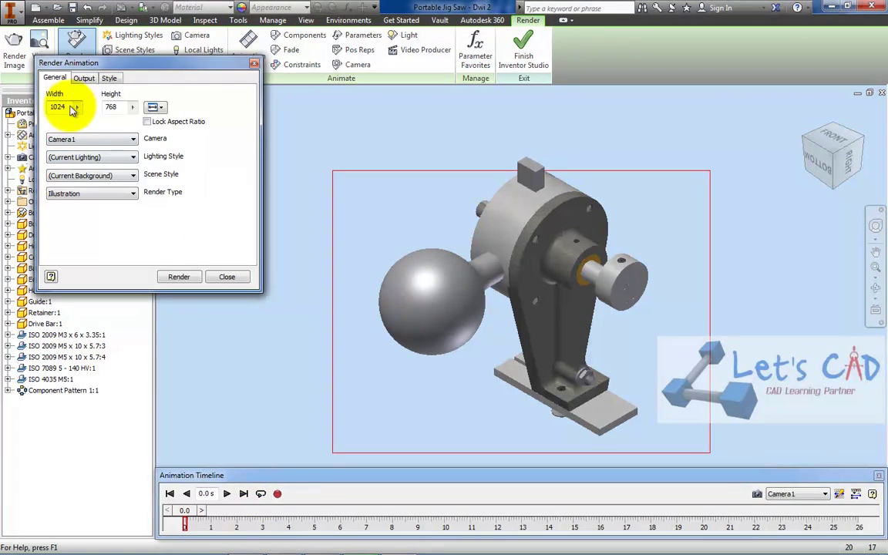
click(163, 109)
click(174, 174)
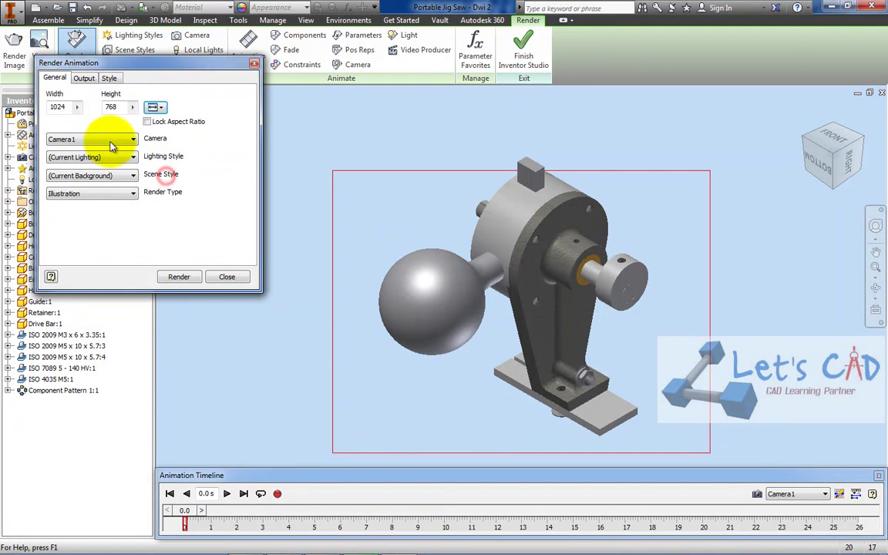
click(102, 193)
click(100, 204)
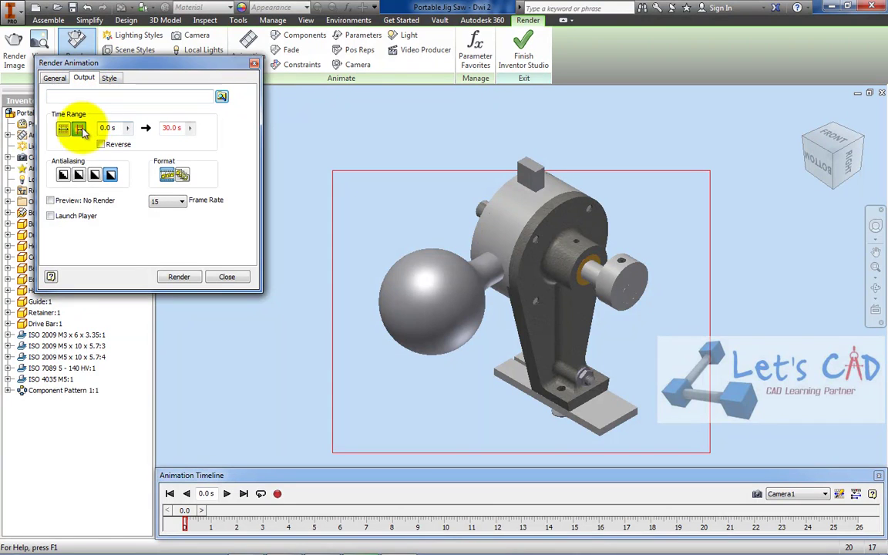
click(63, 130)
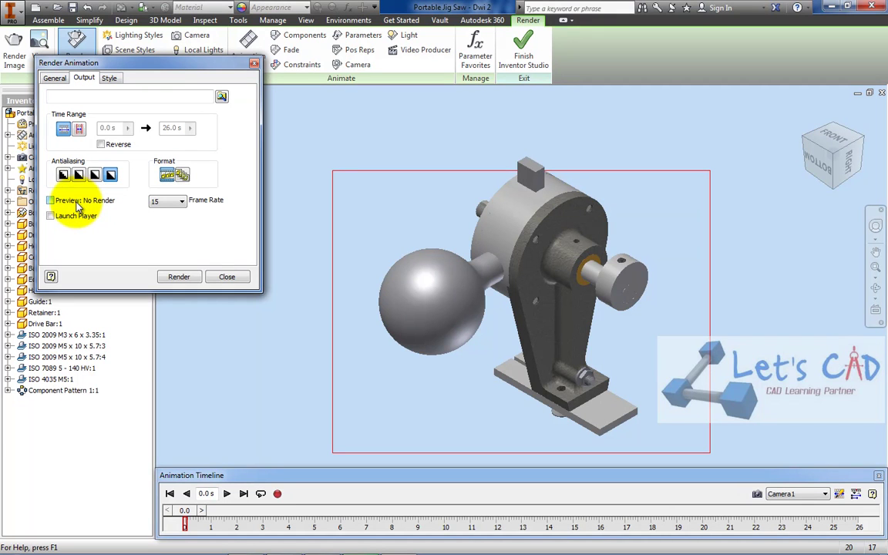
click(77, 204)
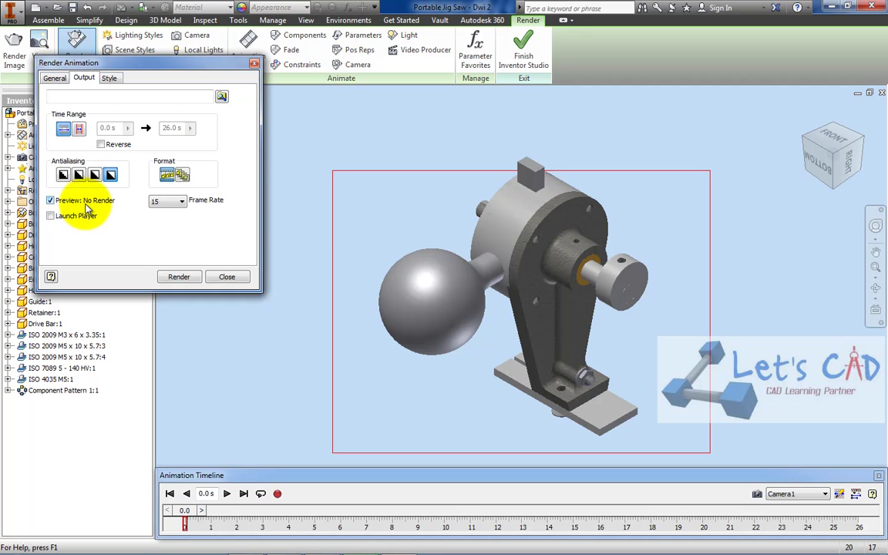
- Choose an output file for the render in the AVI Video File (*.avi) format
click(221, 98)
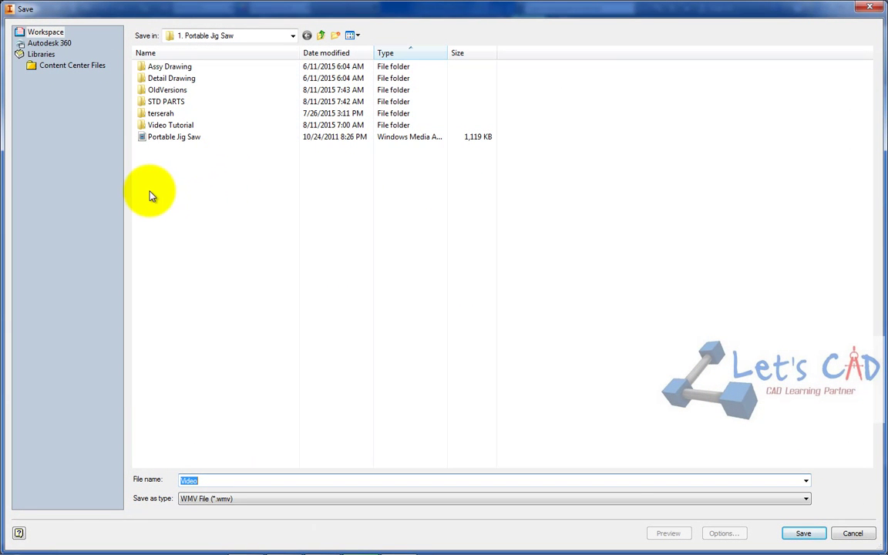
click(310, 500)
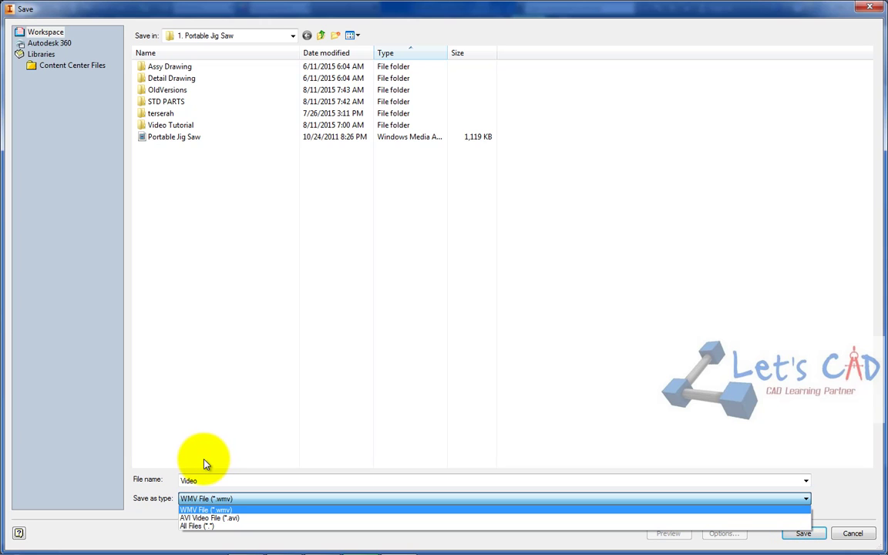
mouse_move(228, 545)
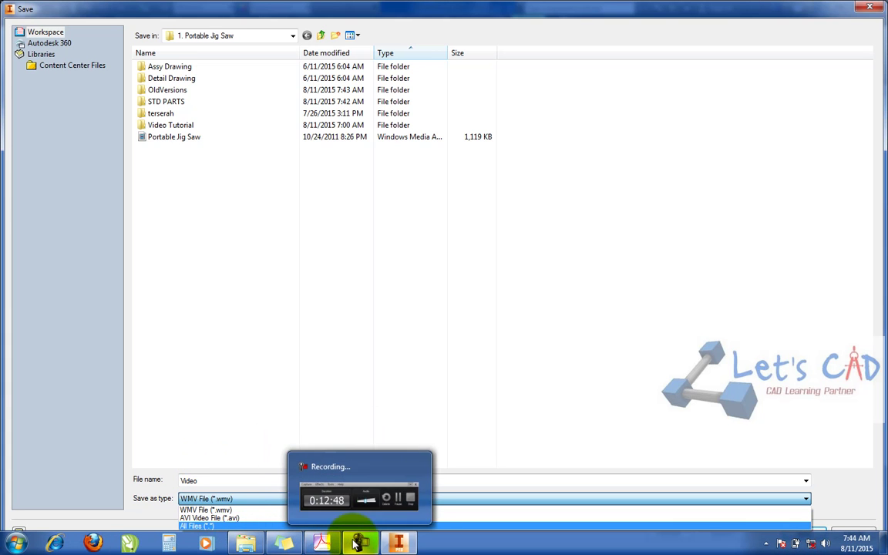
click(207, 519)
- Name the output video Portable Jig Saw Scenario 1 and save it in the 1. Portable Jig Saw folder
double_click(206, 479)
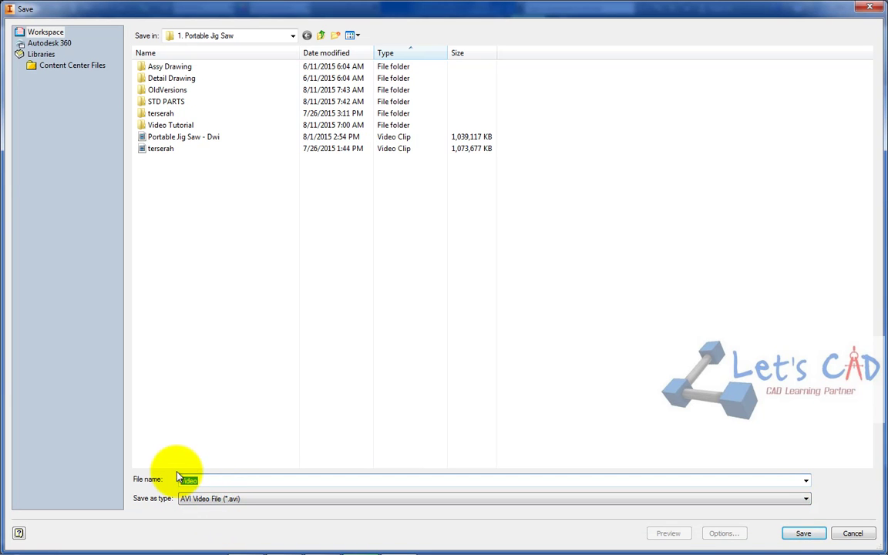
text(Portable)
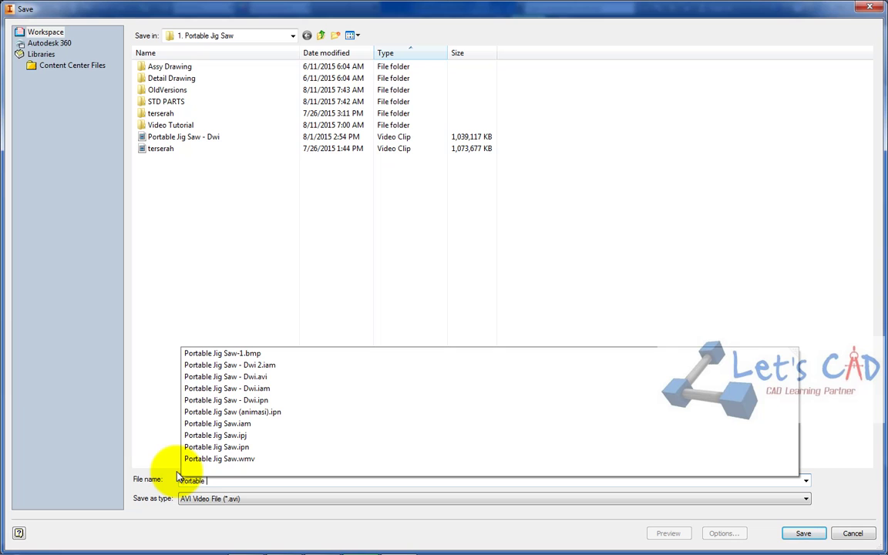
text( Jig Saw S)
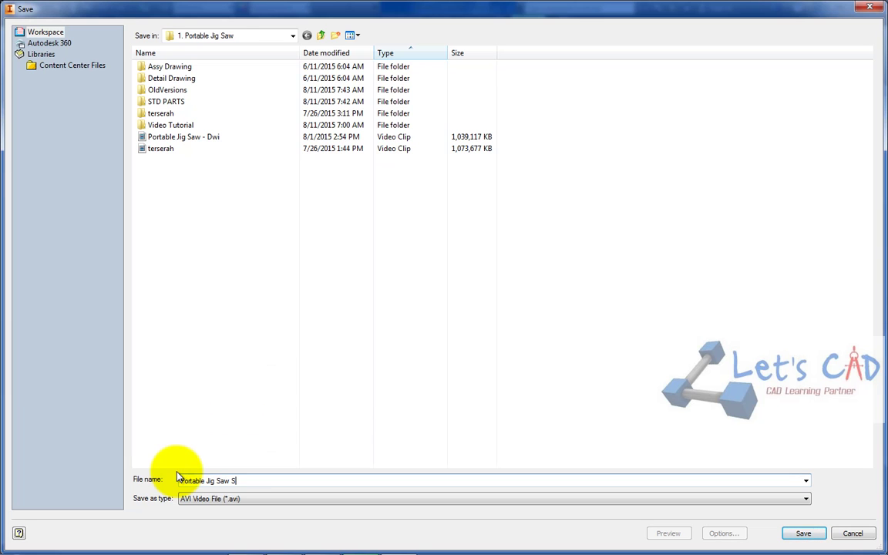
text(cenario 1)
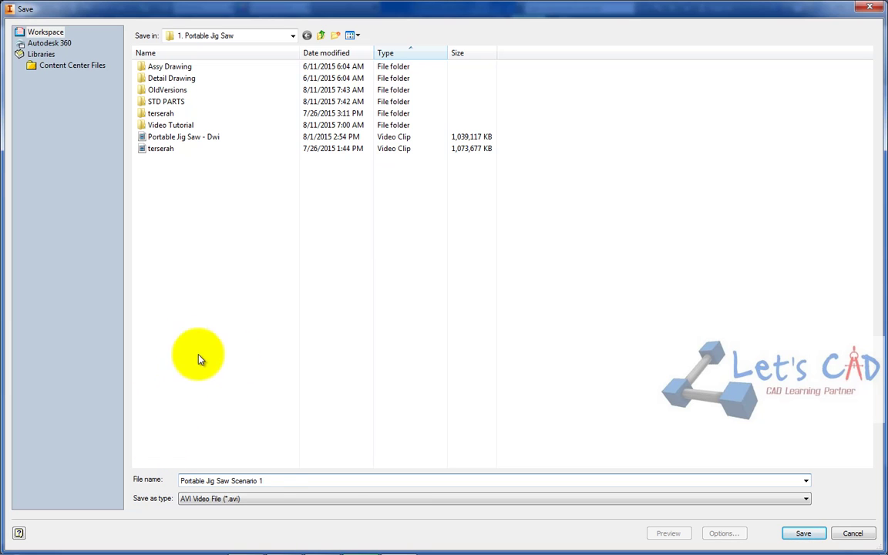
click(270, 481)
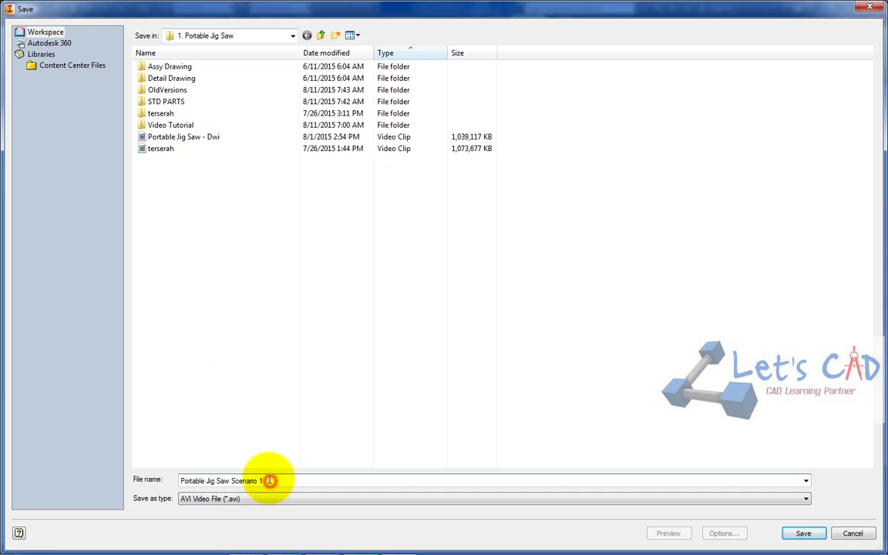
click(420, 329)
double_click(274, 479)
click(276, 479)
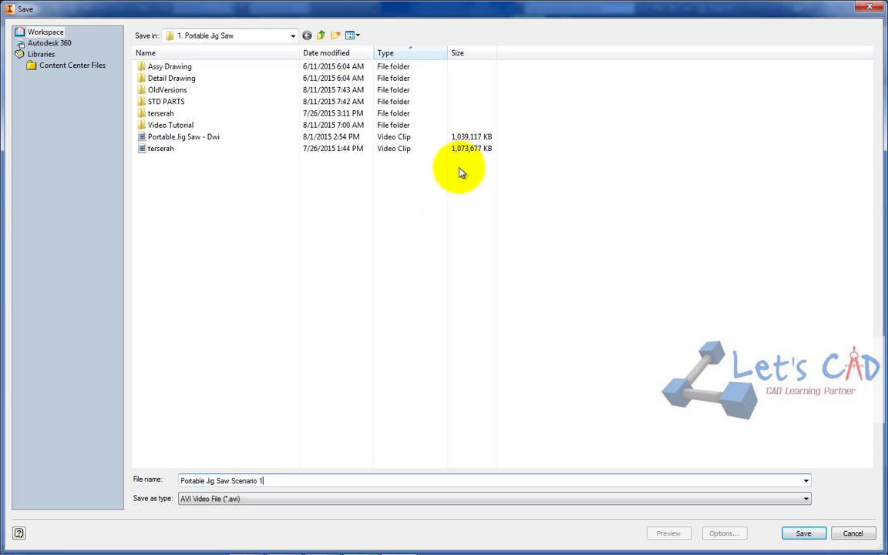
mouse_move(247, 537)
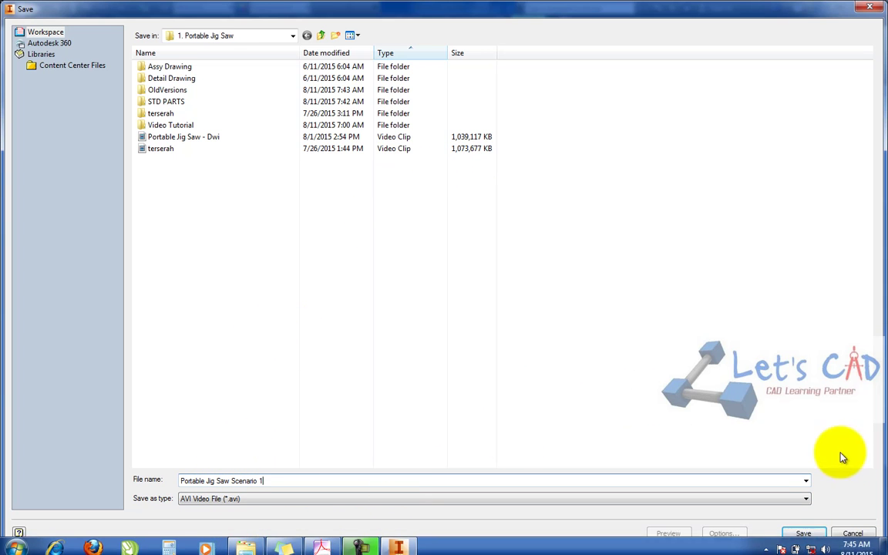
click(802, 530)
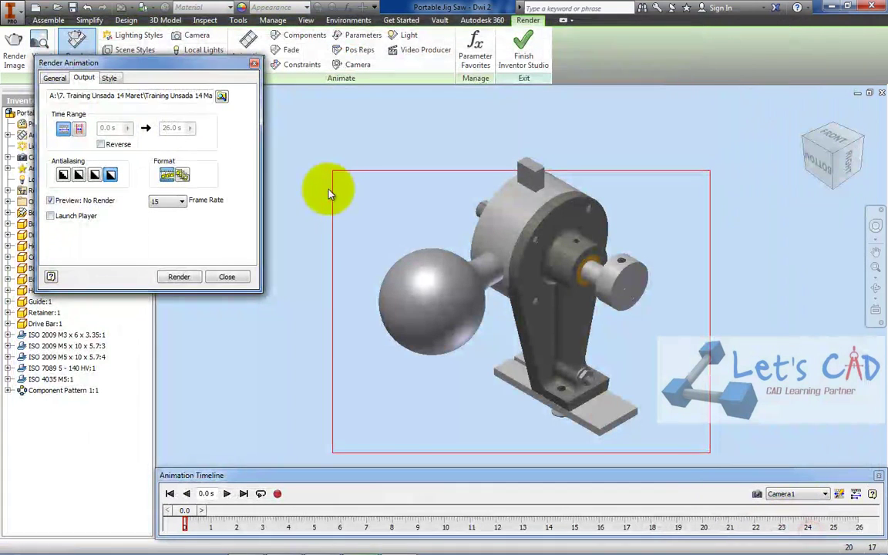
- Render the animation to the video file, then close the render output and the render settings
click(181, 277)
click(187, 114)
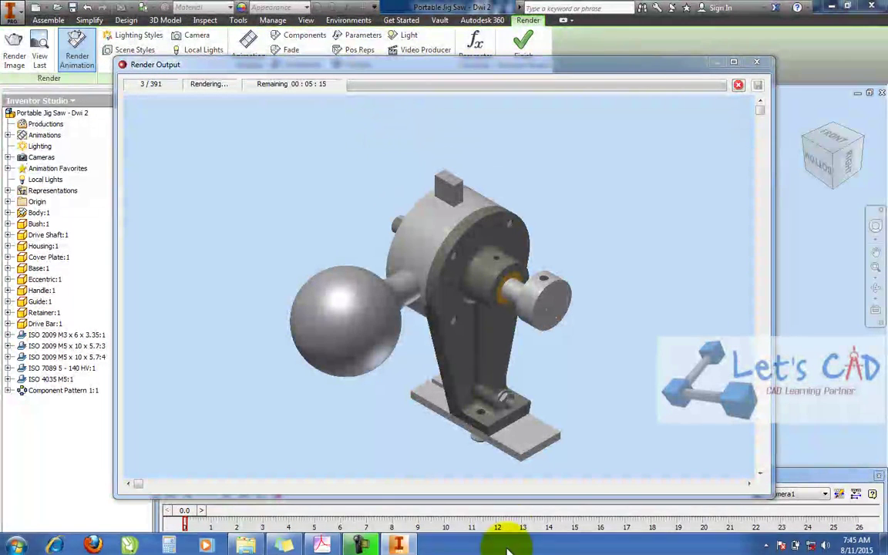
click(360, 545)
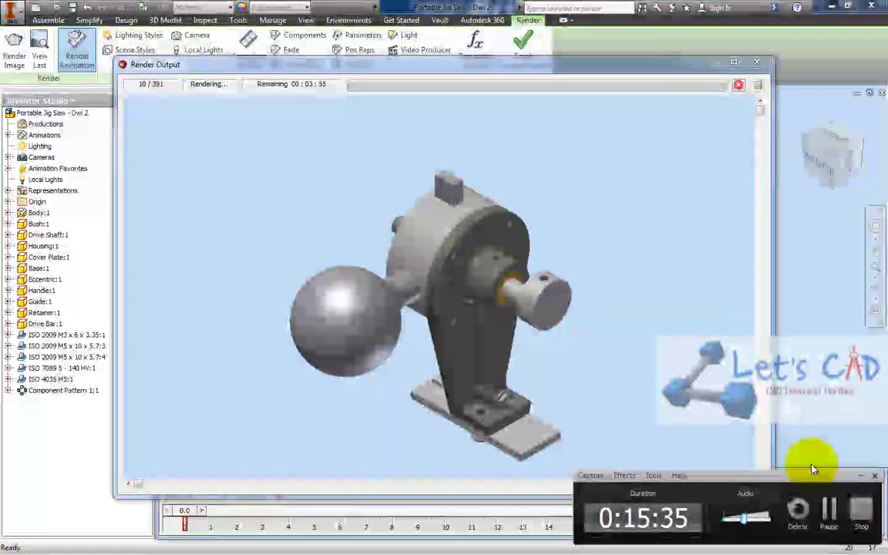
click(829, 509)
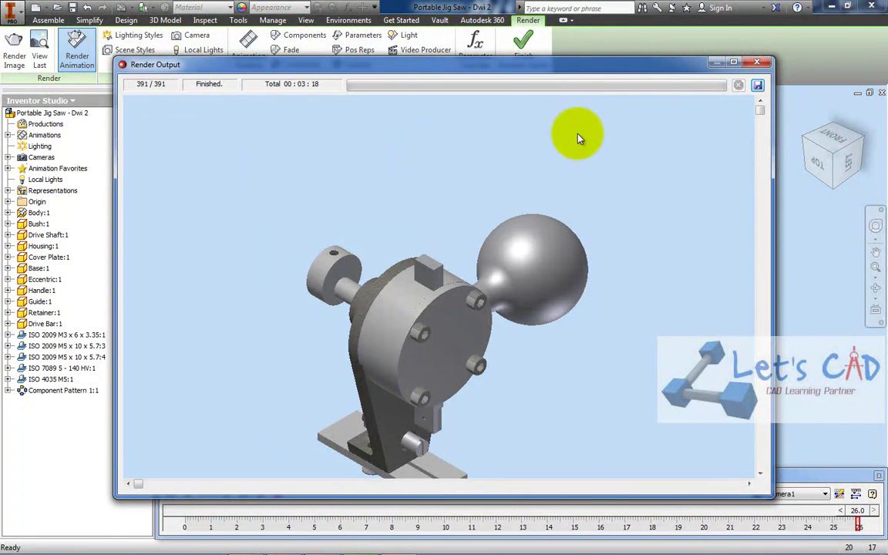
click(757, 61)
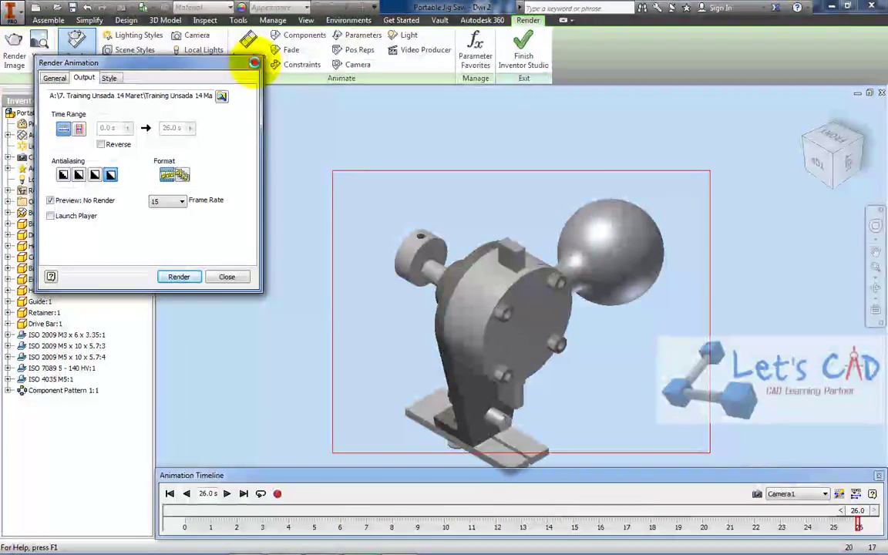
click(255, 64)
- Browse the 1. Portable Jig Saw folder for files to open, with the file type set to All Files (*.*)
click(59, 7)
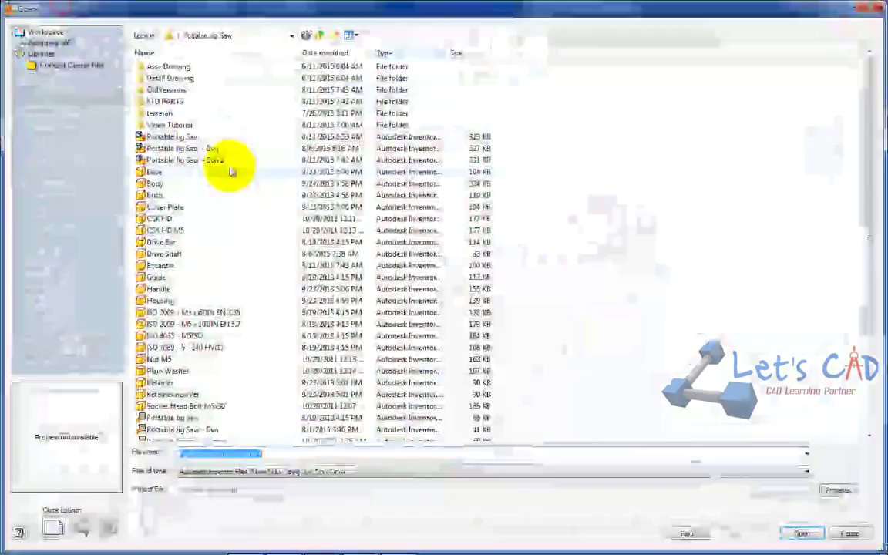
click(245, 471)
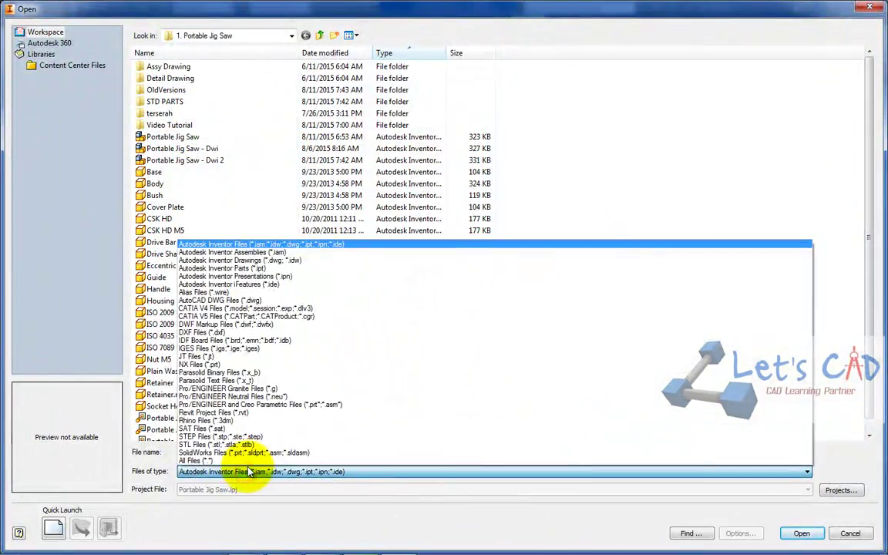
click(199, 461)
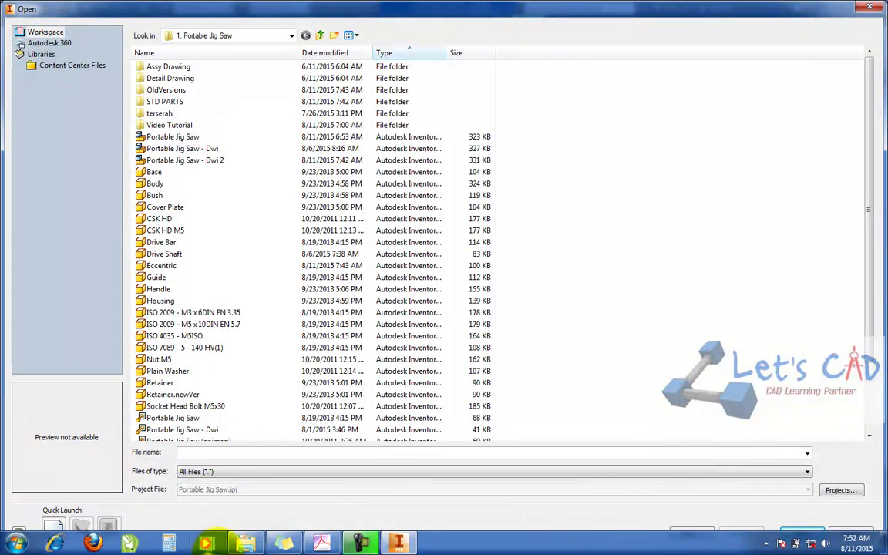
- Switch to Windows Explorer and browse through Training Unsada 14 Maret - 3 and Inventor to the 1. Portable Jig Saw folder
mouse_move(245, 546)
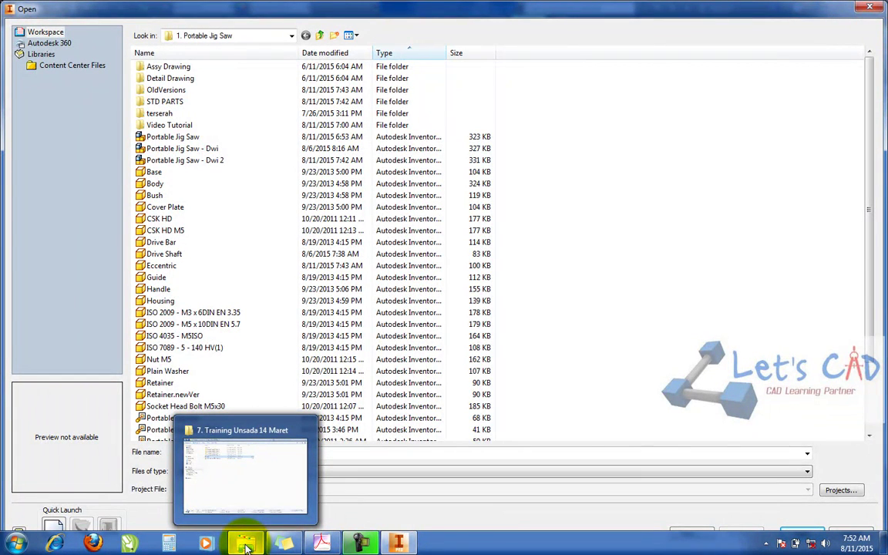
click(249, 543)
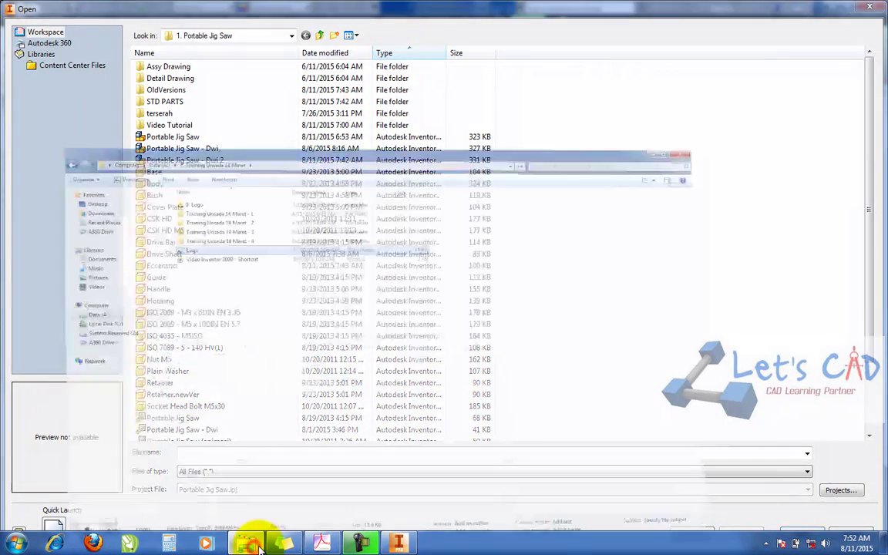
double_click(274, 120)
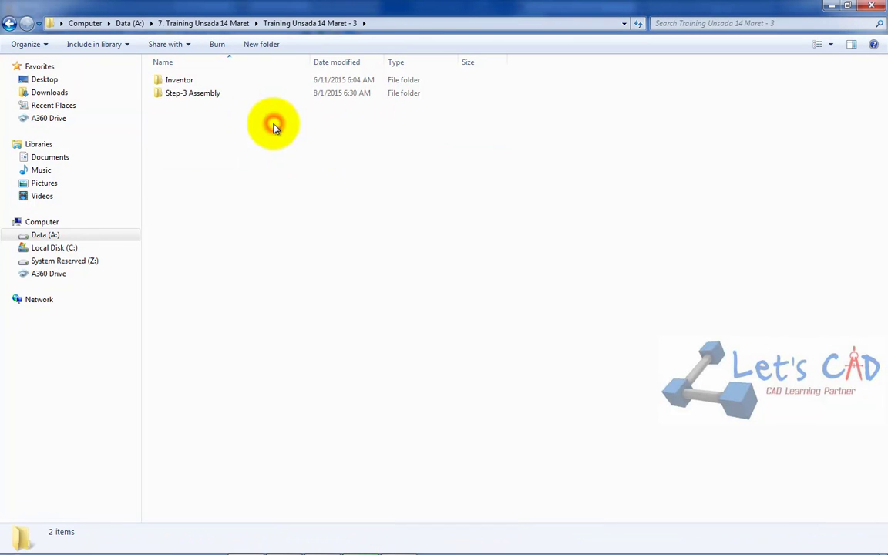
double_click(237, 81)
double_click(234, 94)
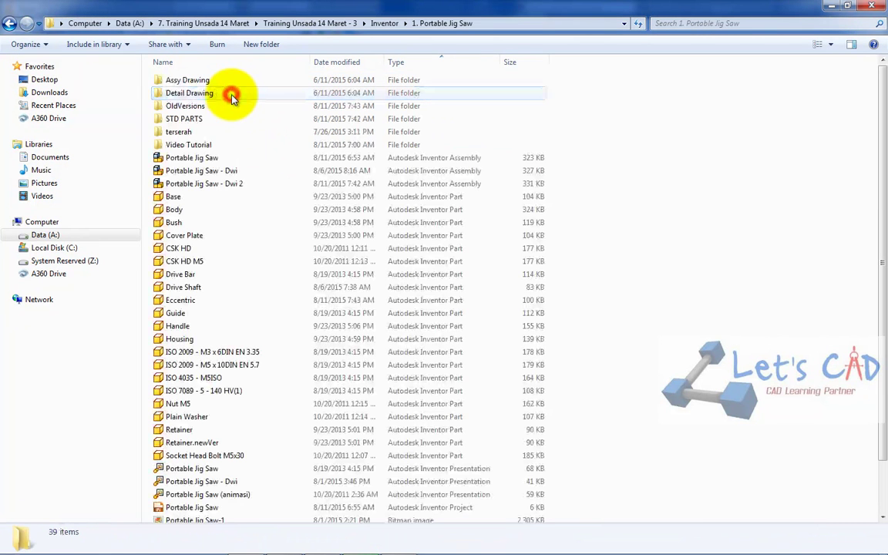
- Sort the folder's files by type and play the Portable Jig Saw Scenario 1 video clip full screen
click(187, 209)
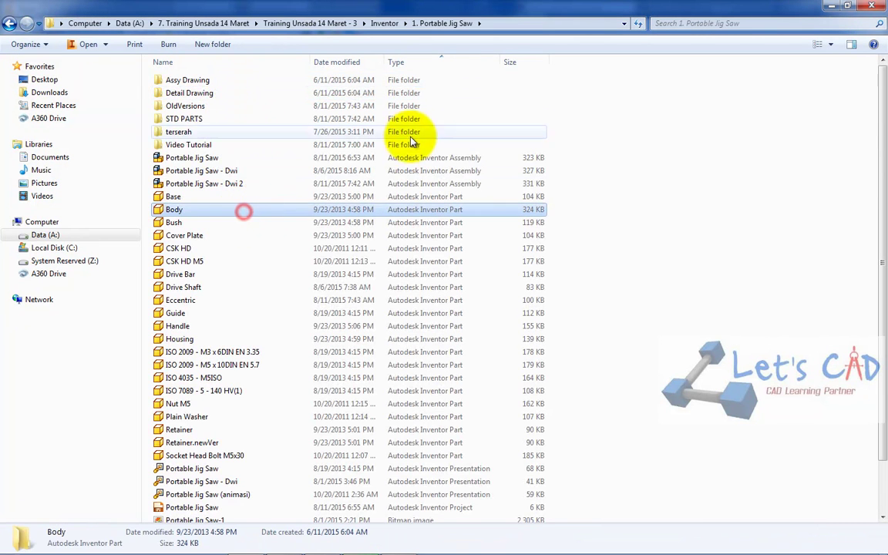
click(423, 62)
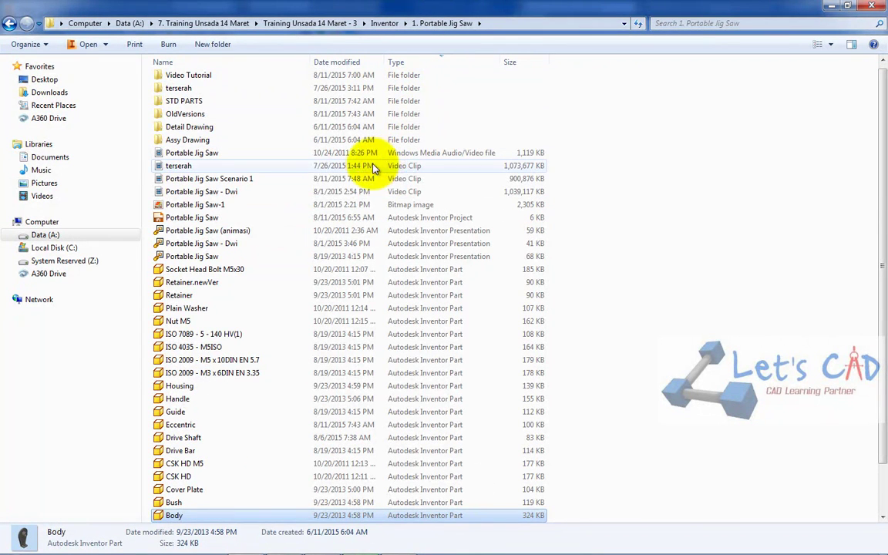
click(222, 182)
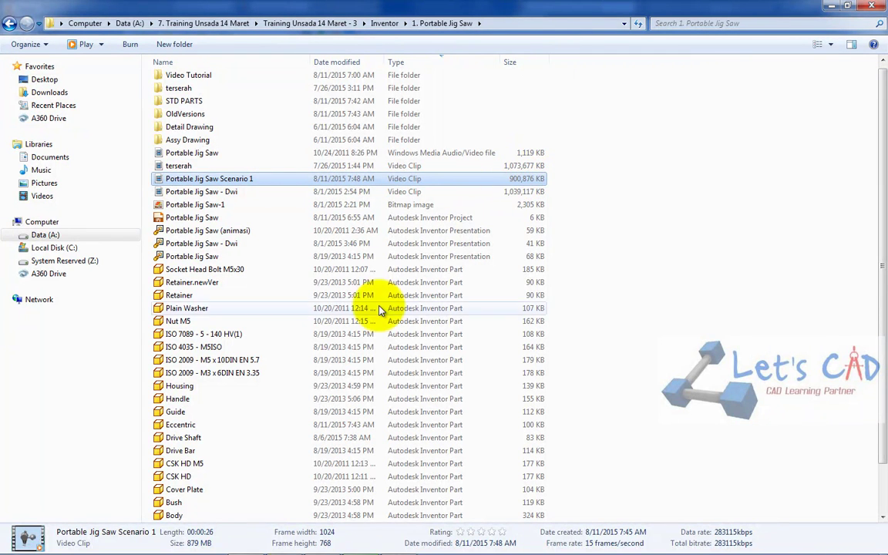
mouse_move(262, 548)
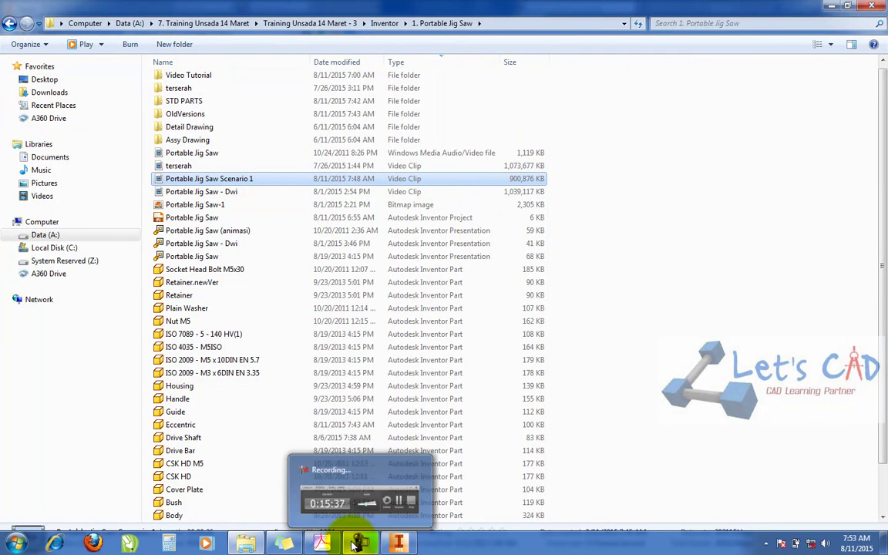
click(86, 46)
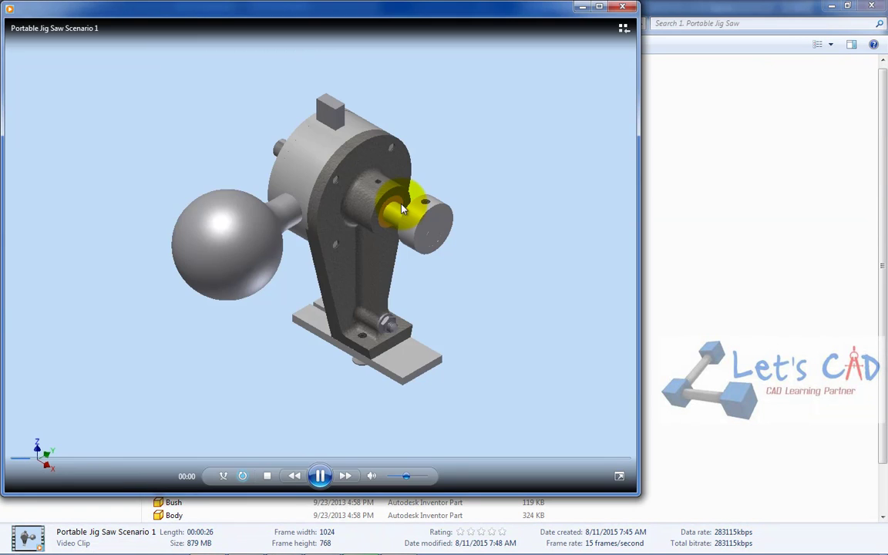
double_click(401, 207)
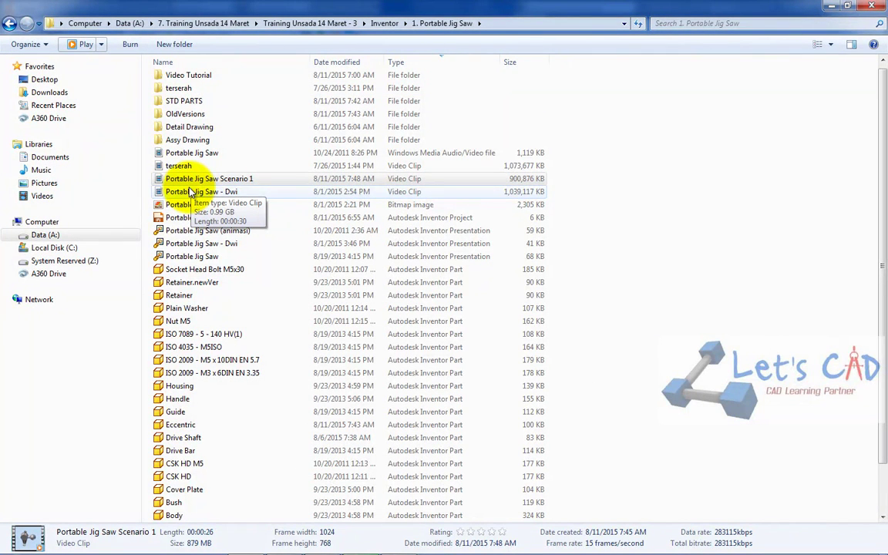
- Launch Camtasia Studio 7
click(11, 542)
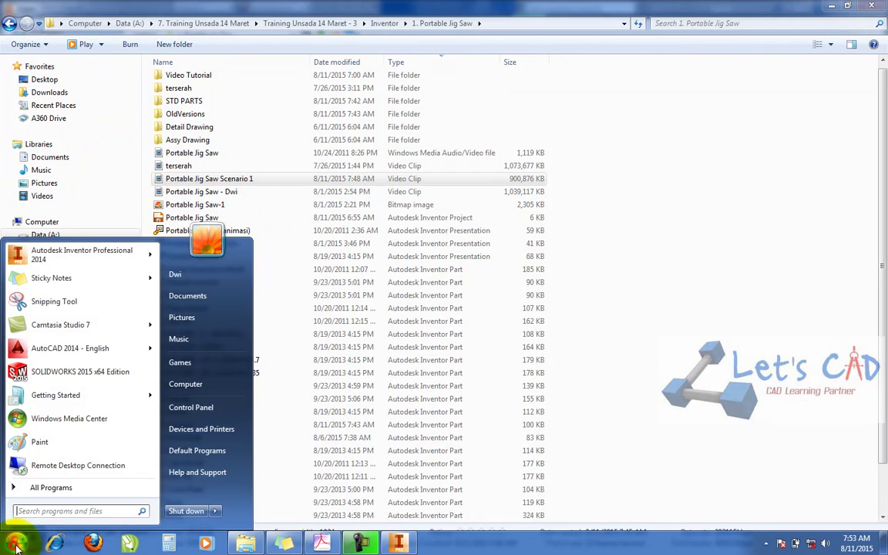
click(70, 324)
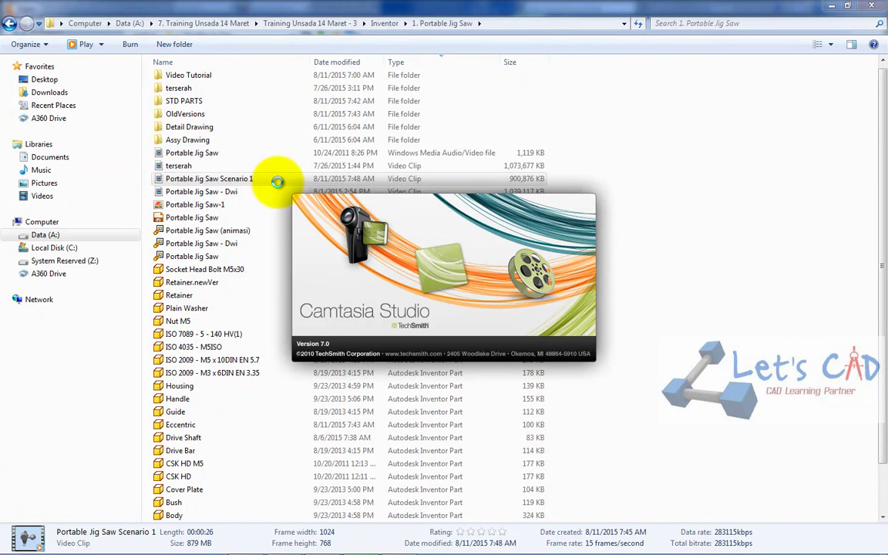
- Dismiss the welcome dialog, import Portable Jig Saw Scenario 1.avi from Windows Explorer and place it at the start of the Video 1 track
click(273, 181)
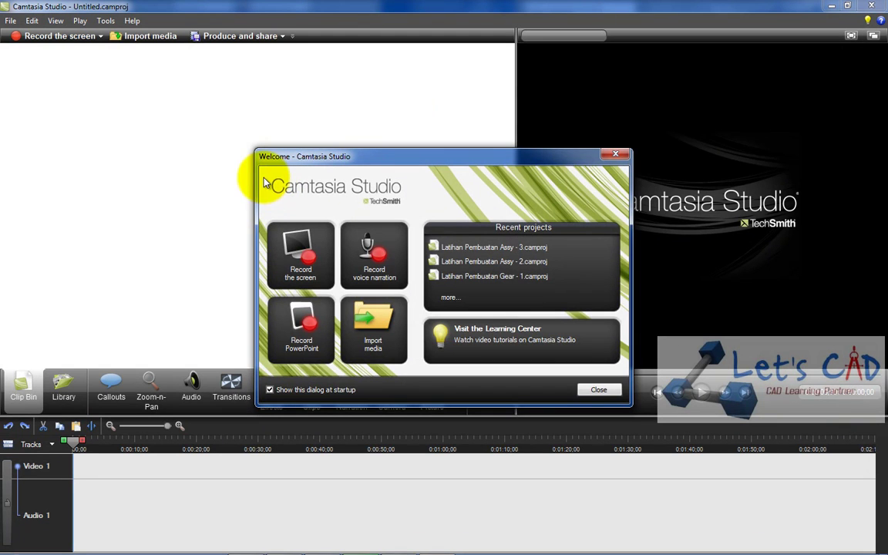
click(615, 155)
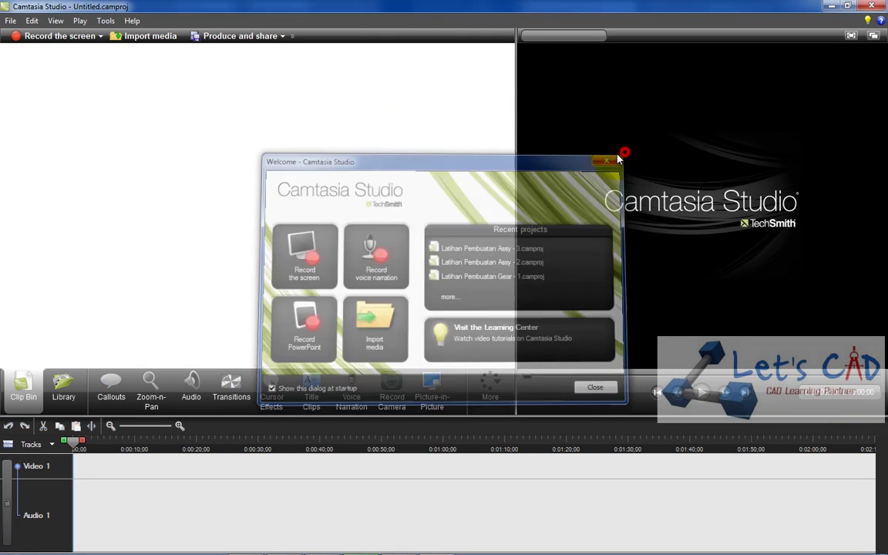
click(241, 545)
drag(218, 178, 291, 212)
drag(48, 103, 85, 472)
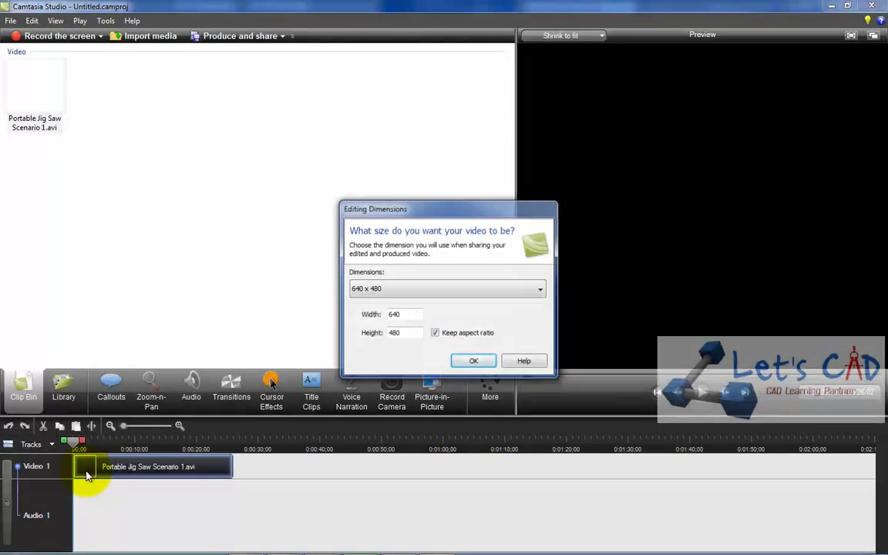
- Set the project's editing dimensions to 1024 x 768
click(427, 288)
click(422, 317)
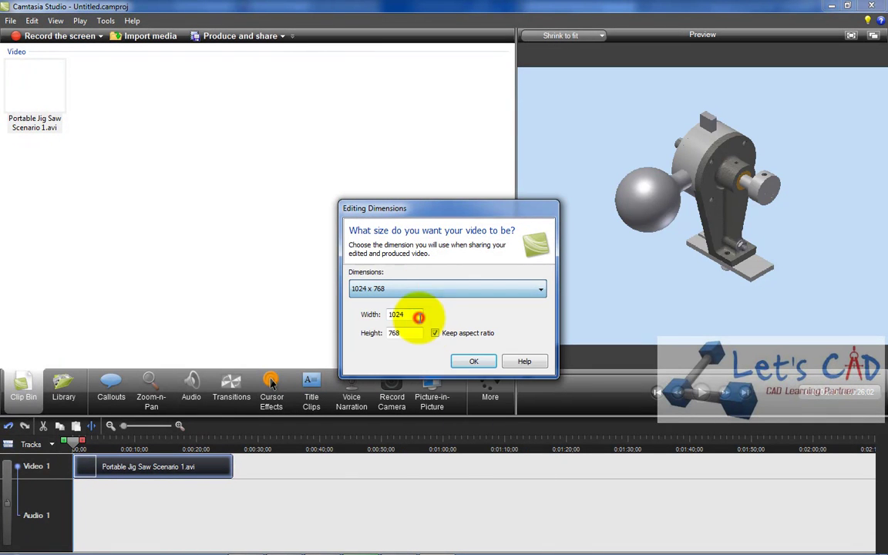
click(470, 362)
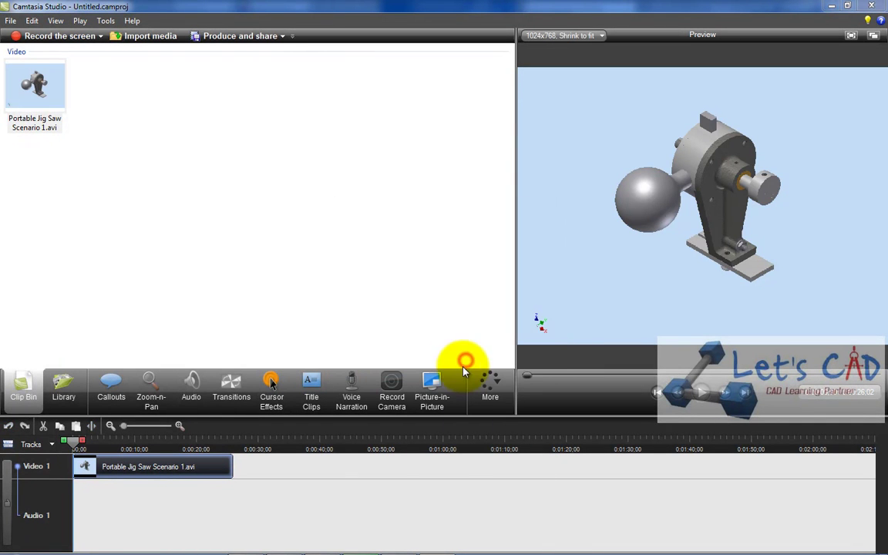
- Cancel the first production attempt and reselect Recording Dimensions, 1024 x 768, as the editing dimensions
click(232, 39)
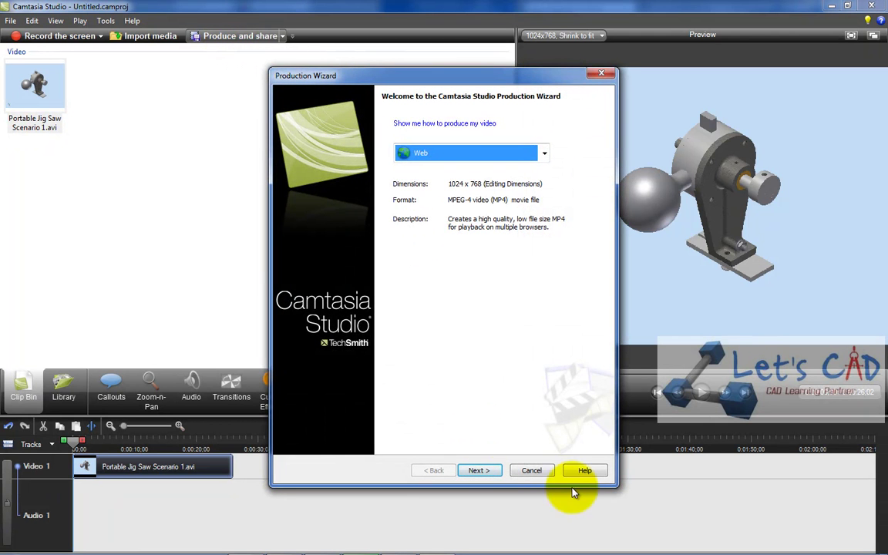
click(532, 470)
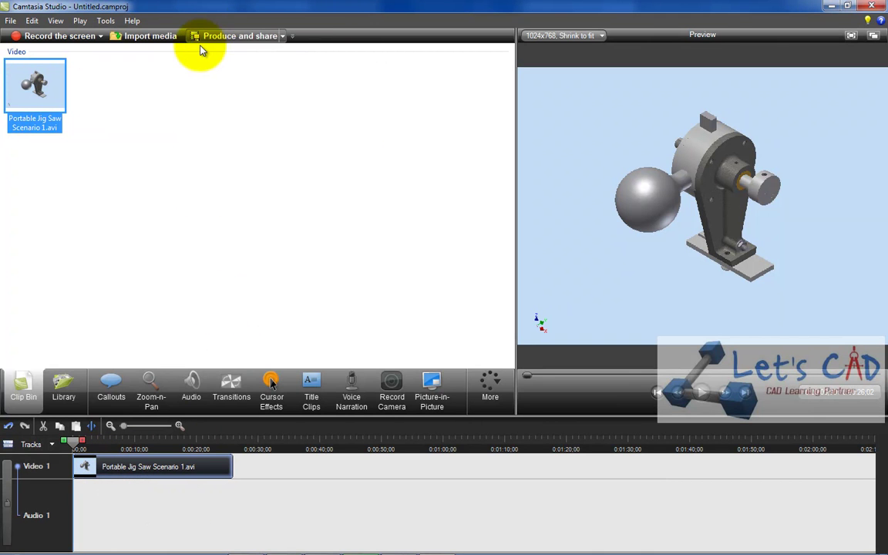
click(561, 35)
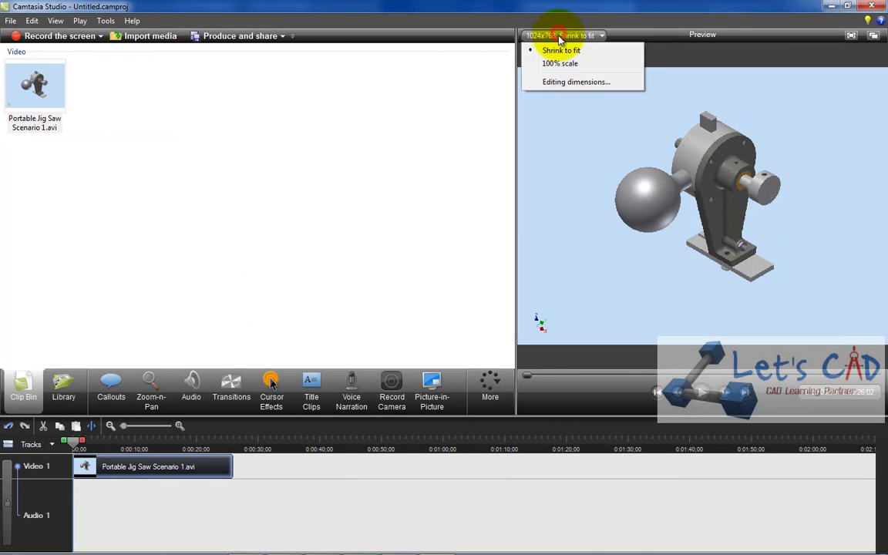
click(559, 85)
click(429, 292)
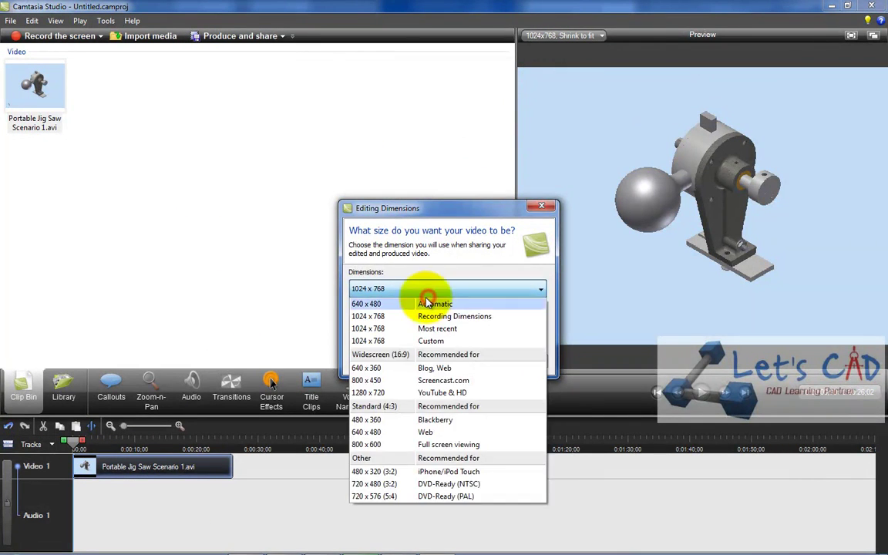
click(424, 313)
click(413, 361)
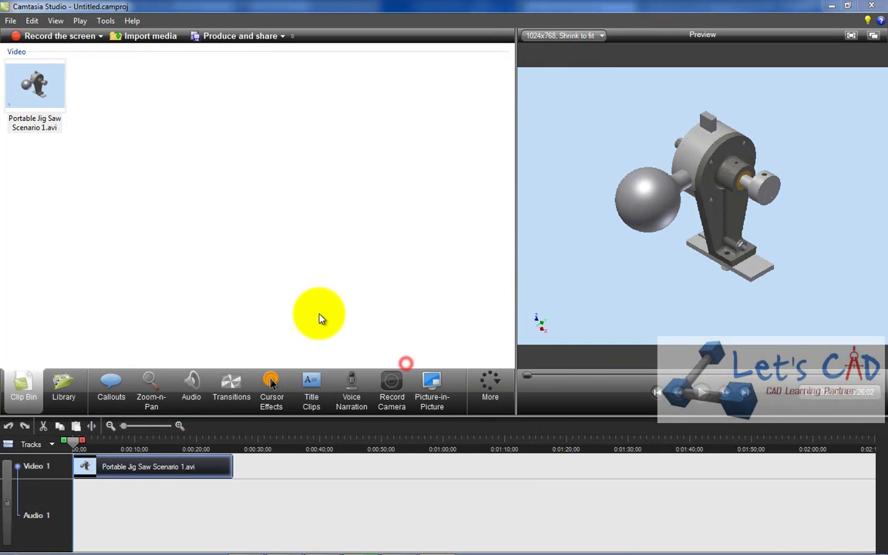
- Start producing the video with the Web preset and name the production Portable Jig Saw Scenario 1
click(249, 36)
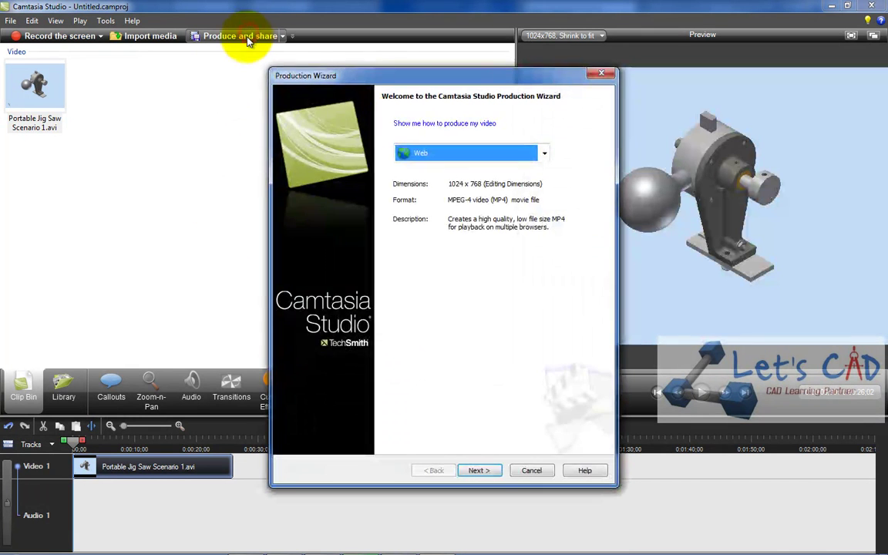
click(488, 469)
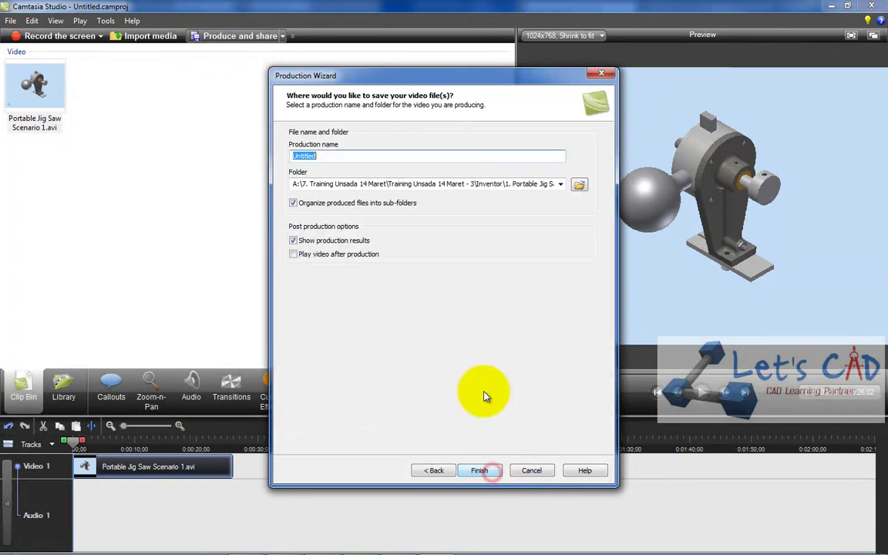
click(374, 155)
text(Portable Jig Saw Scenar)
key(BackSpace)
key(BackSpace)
key(BackSpace)
text(nario 1)
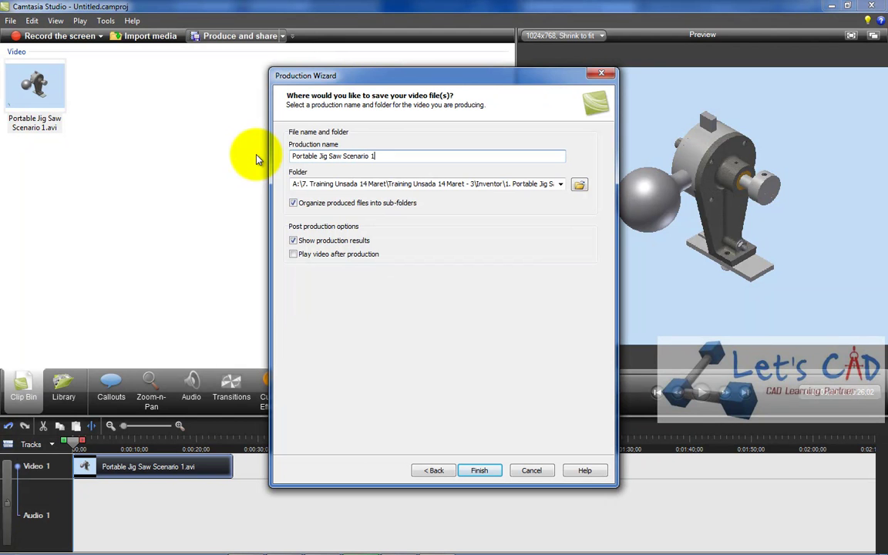
- Choose Training Unsada 14 Maret - 3\Inventor\1. Portable Jig Saw as the output folder and render the project as an MP4
click(578, 185)
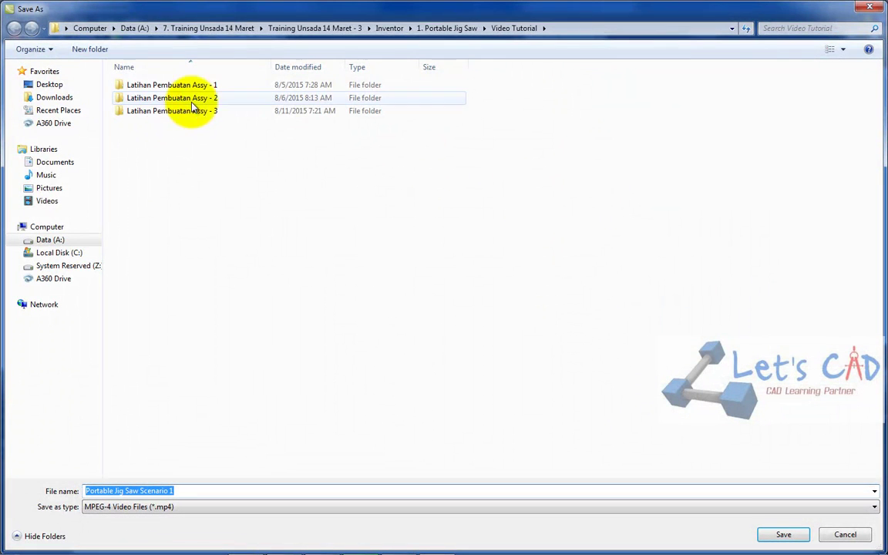
click(179, 28)
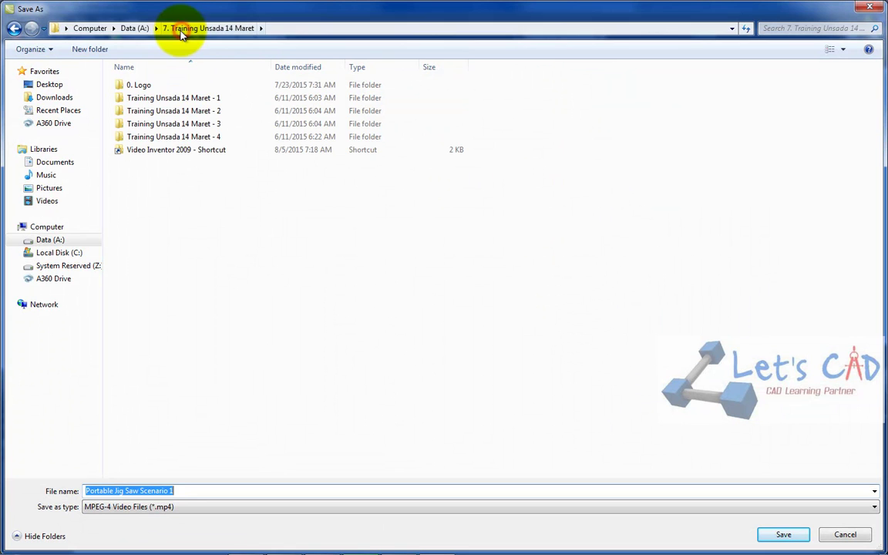
double_click(189, 125)
double_click(192, 88)
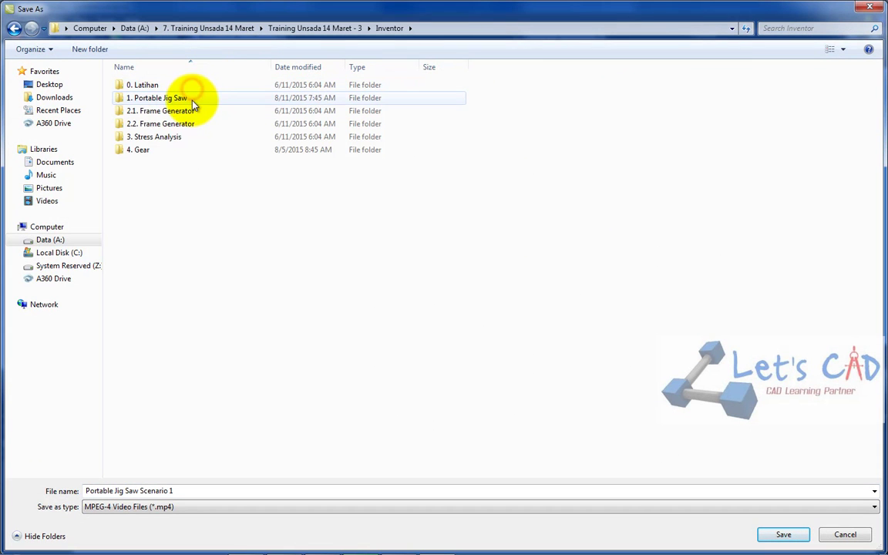
double_click(177, 99)
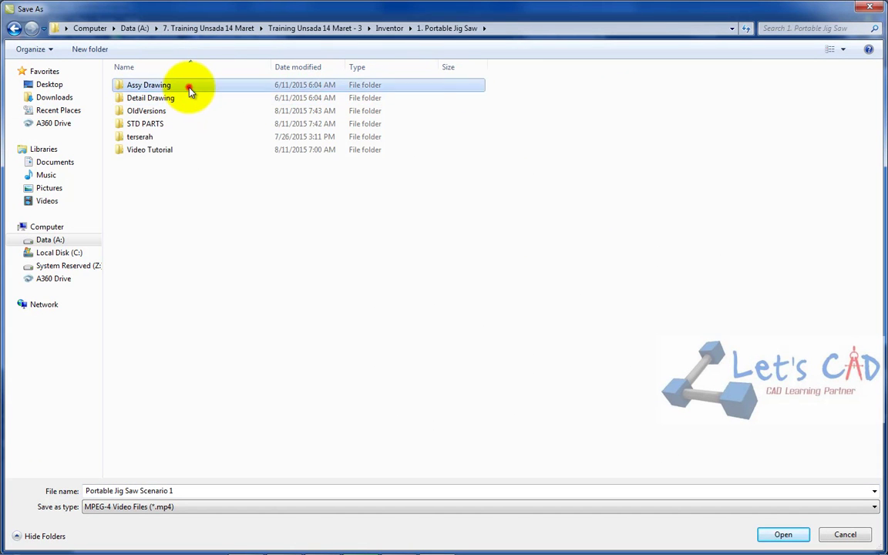
double_click(188, 86)
click(472, 32)
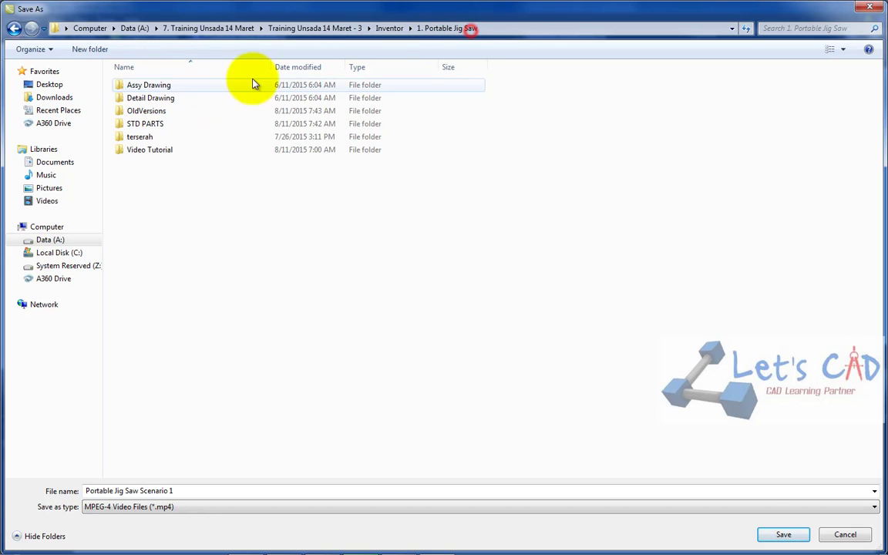
click(773, 536)
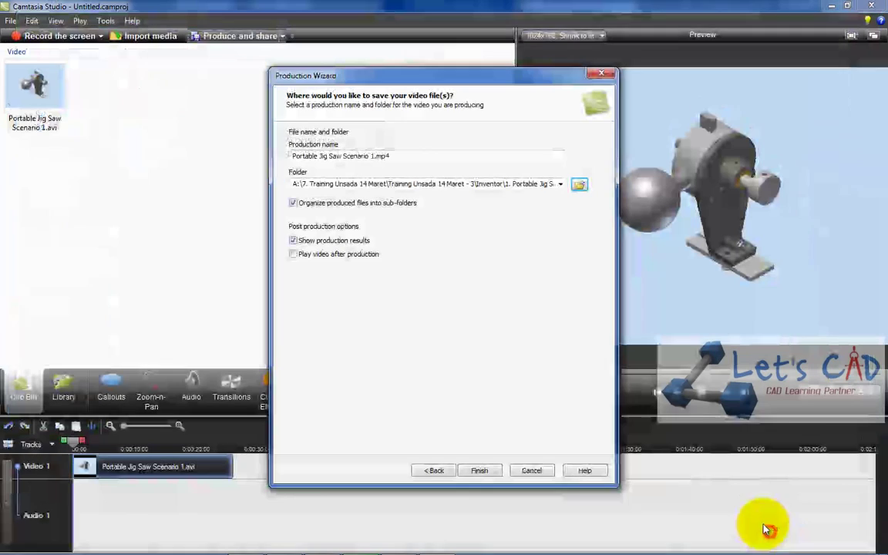
click(482, 468)
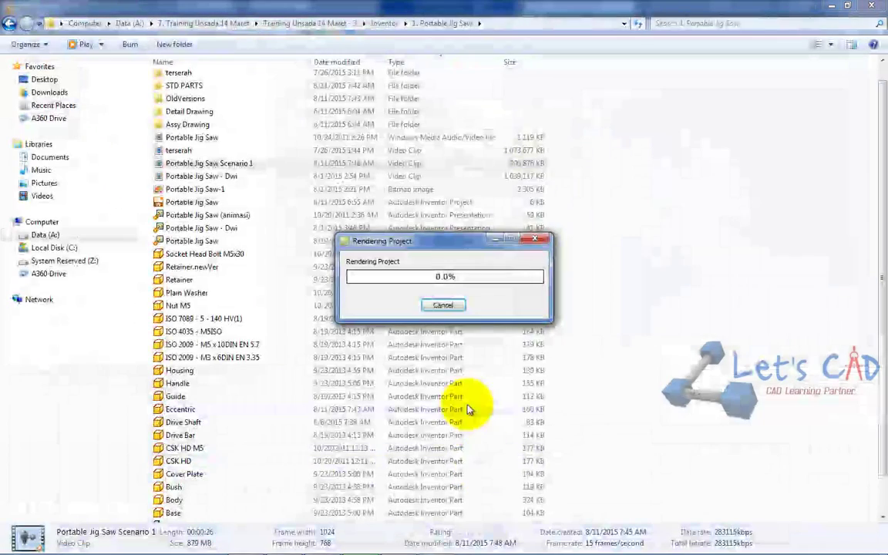
- Finish the production results and exit Camtasia Studio without saving the project
click(832, 6)
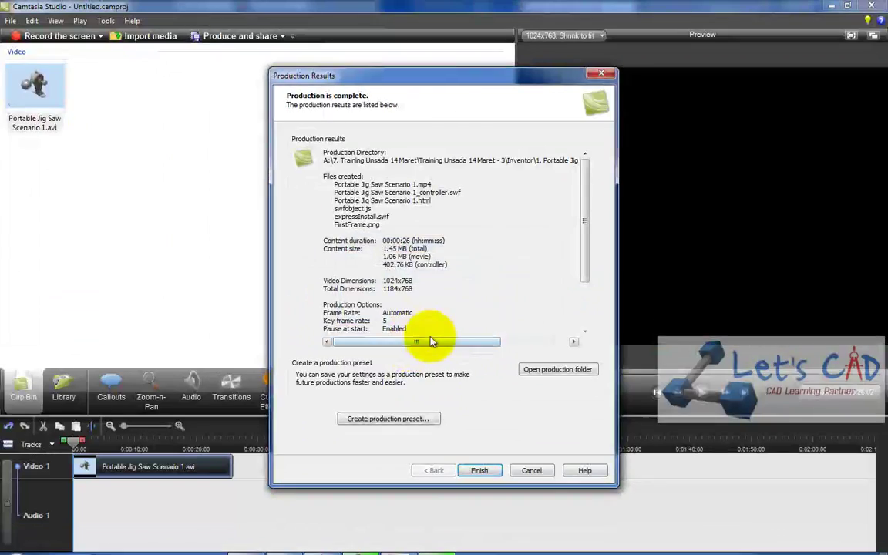
click(493, 470)
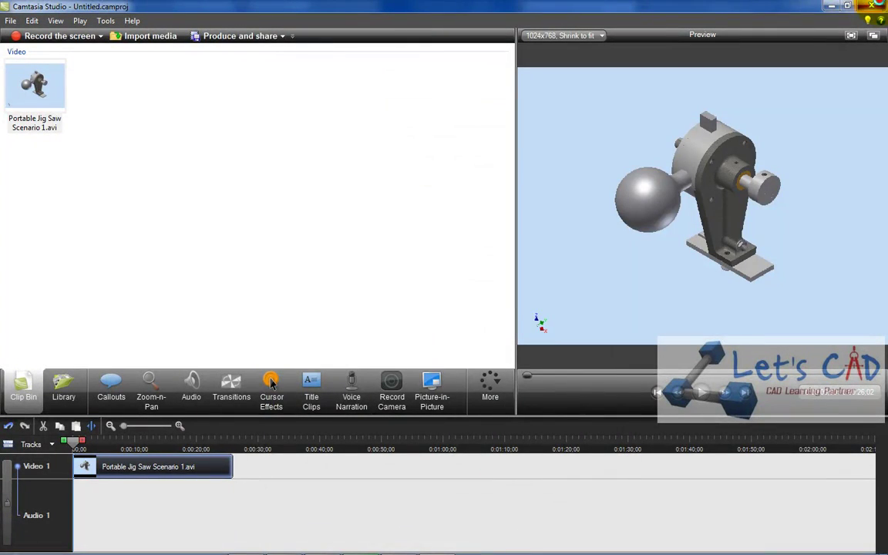
click(881, 6)
click(454, 312)
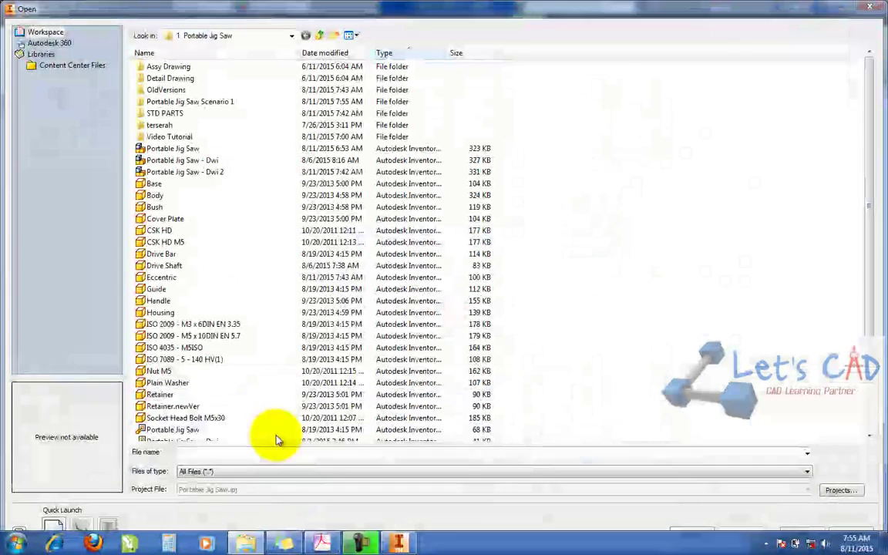
- Switch to Windows Explorer, play the MP4 video in the Portable Jig Saw Scenario 1 folder full screen, and close the player
click(245, 544)
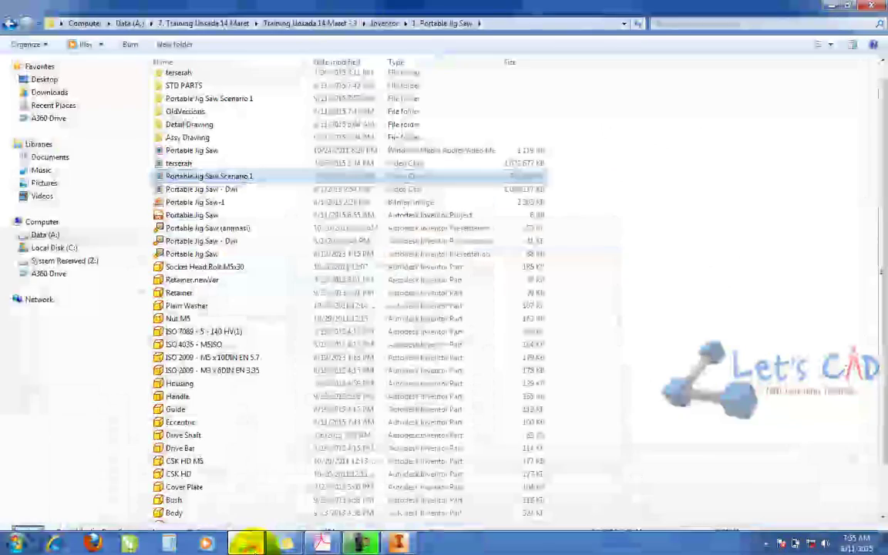
click(242, 100)
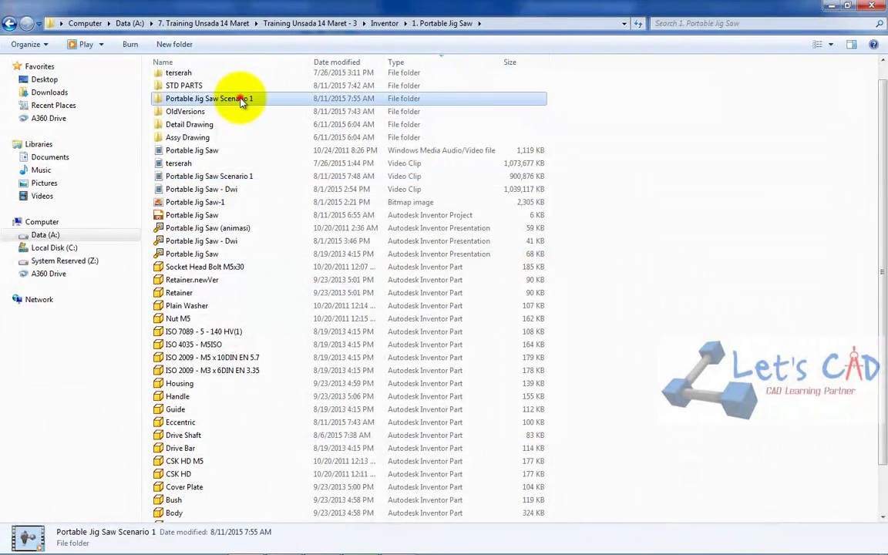
double_click(241, 100)
click(240, 119)
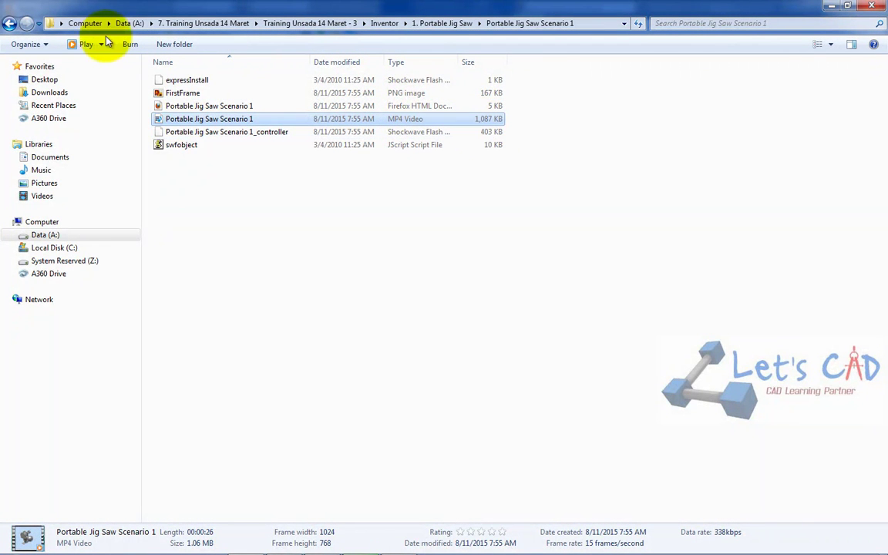
click(77, 44)
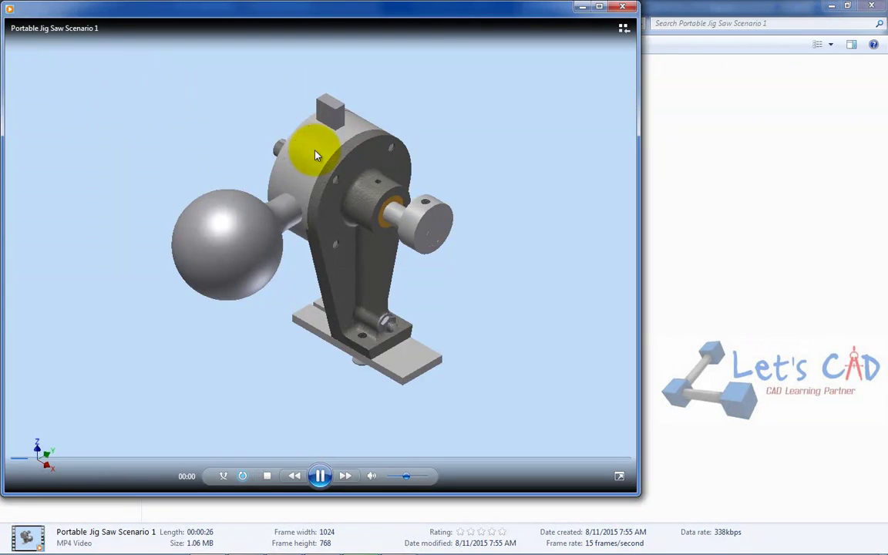
double_click(316, 148)
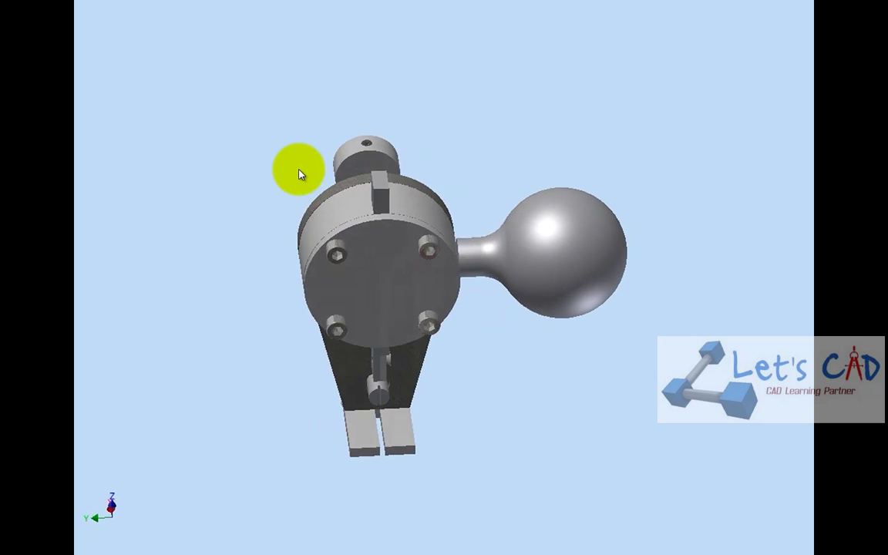
double_click(418, 162)
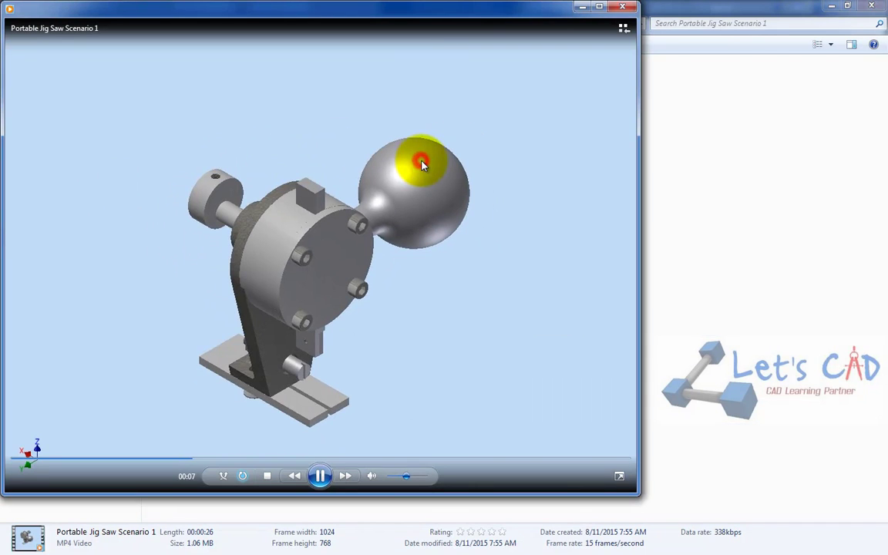
click(631, 9)
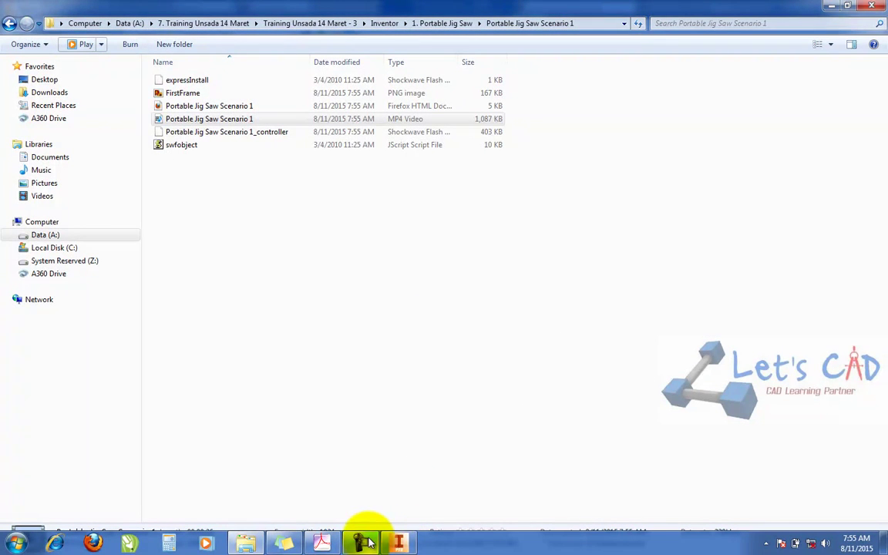
- Switch back to Inventor and cancel the file opening dialog
click(398, 542)
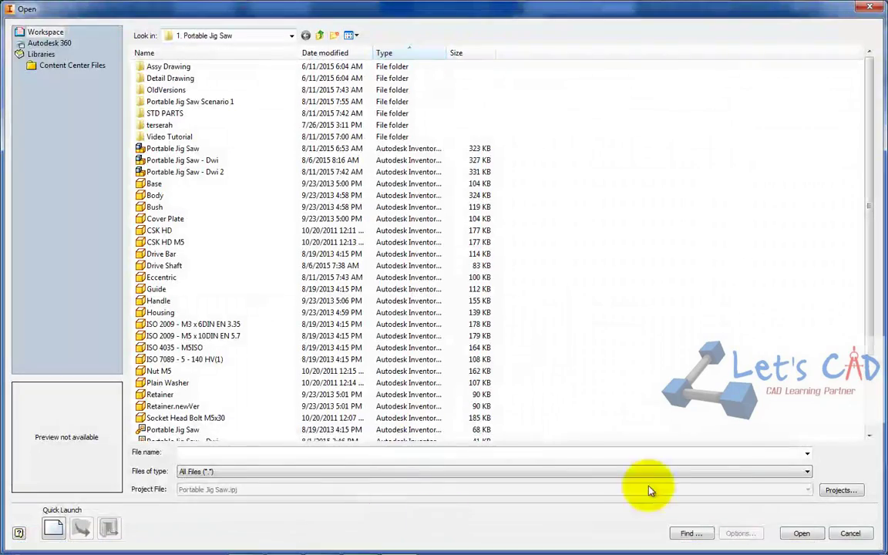
click(851, 532)
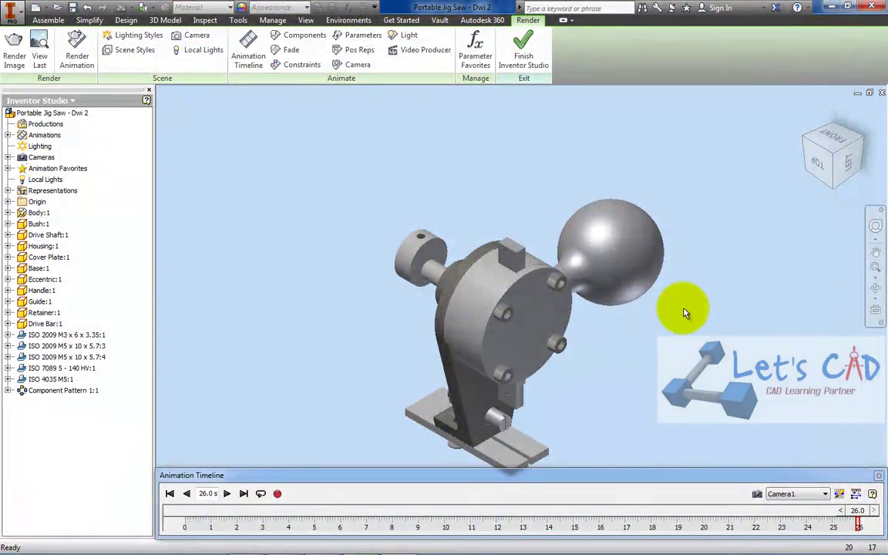